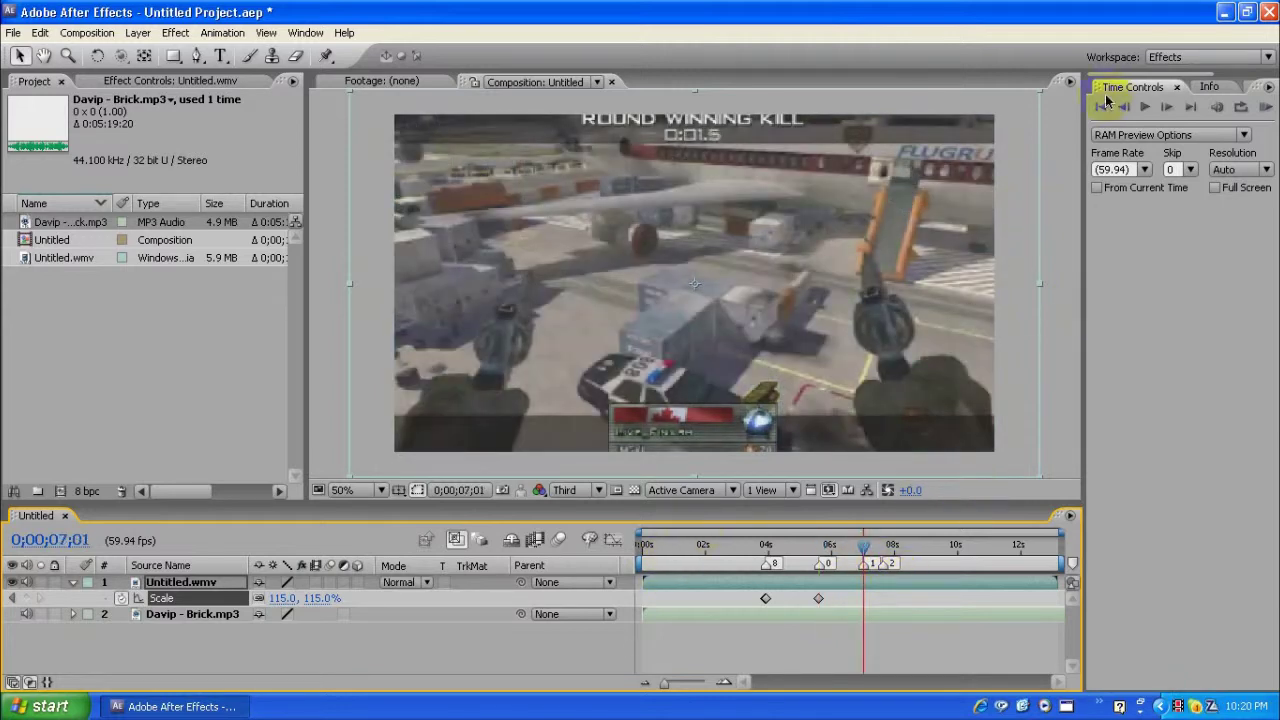
# Key Scale at 104% one frame before the first beat marker and 115% on it.
pyautogui.click(903, 450)
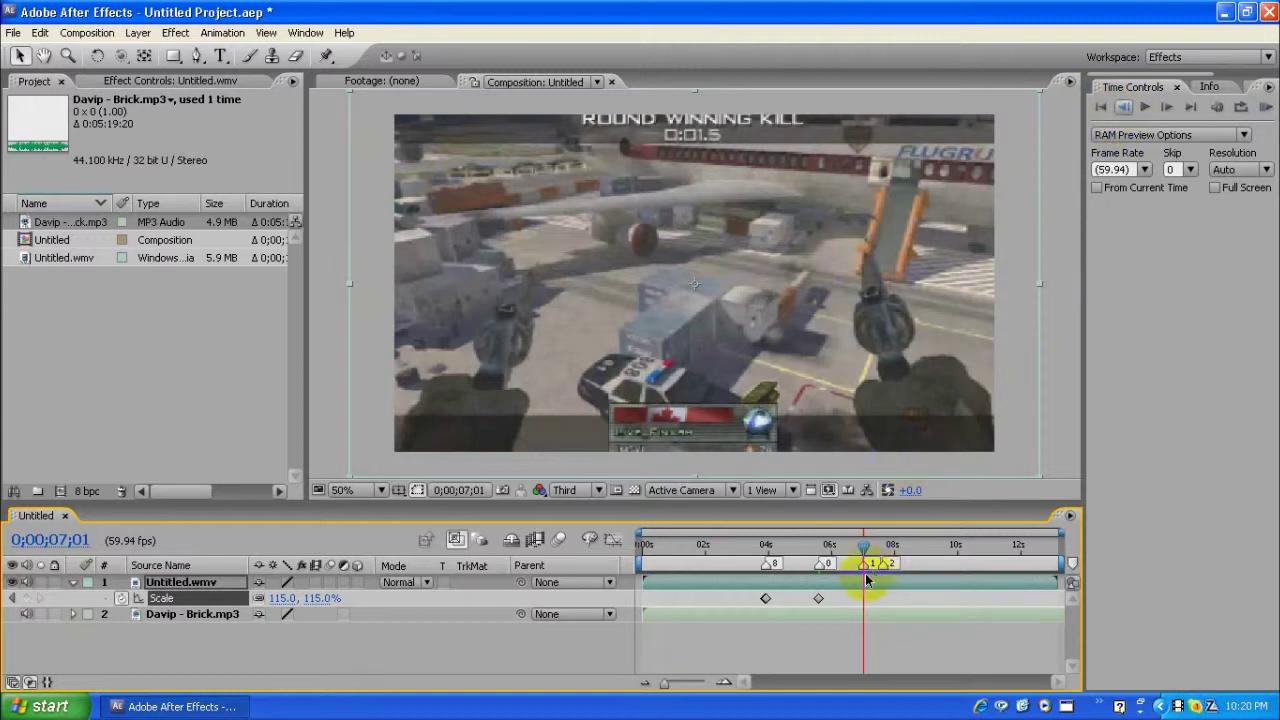
pyautogui.click(950, 390)
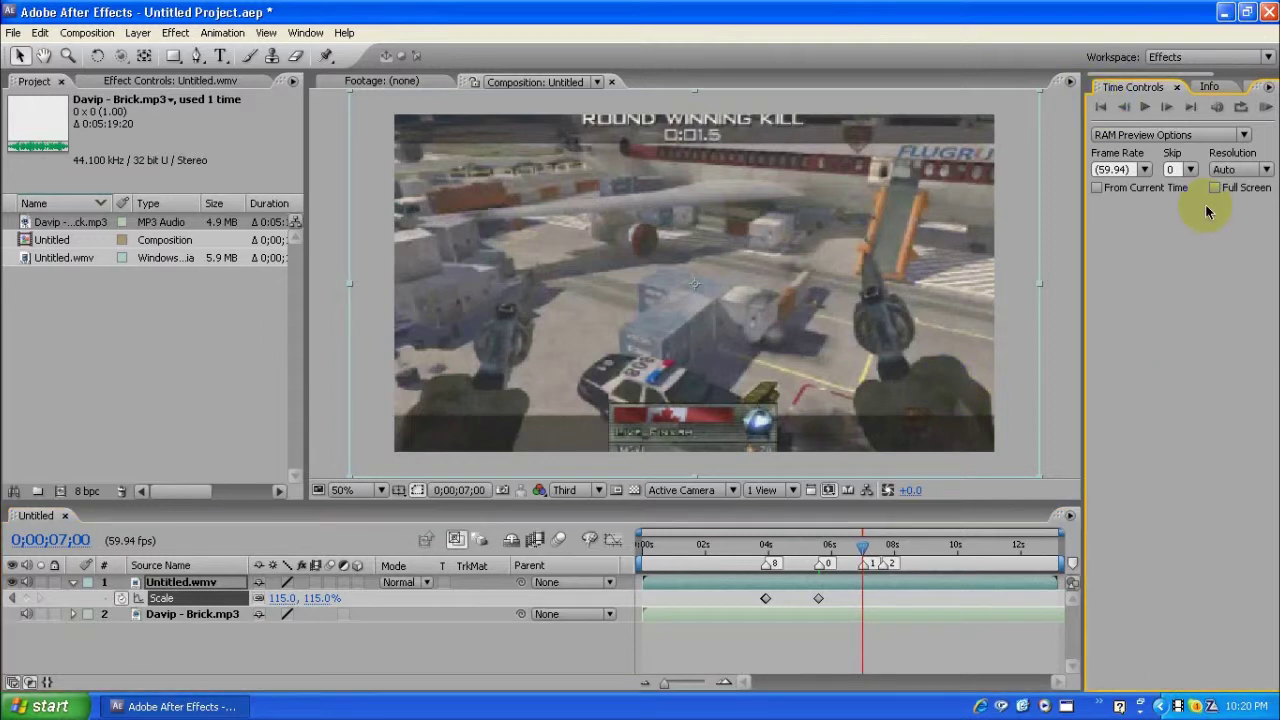
pyautogui.click(1123, 107)
pyautogui.click(318, 598)
pyautogui.write('10')
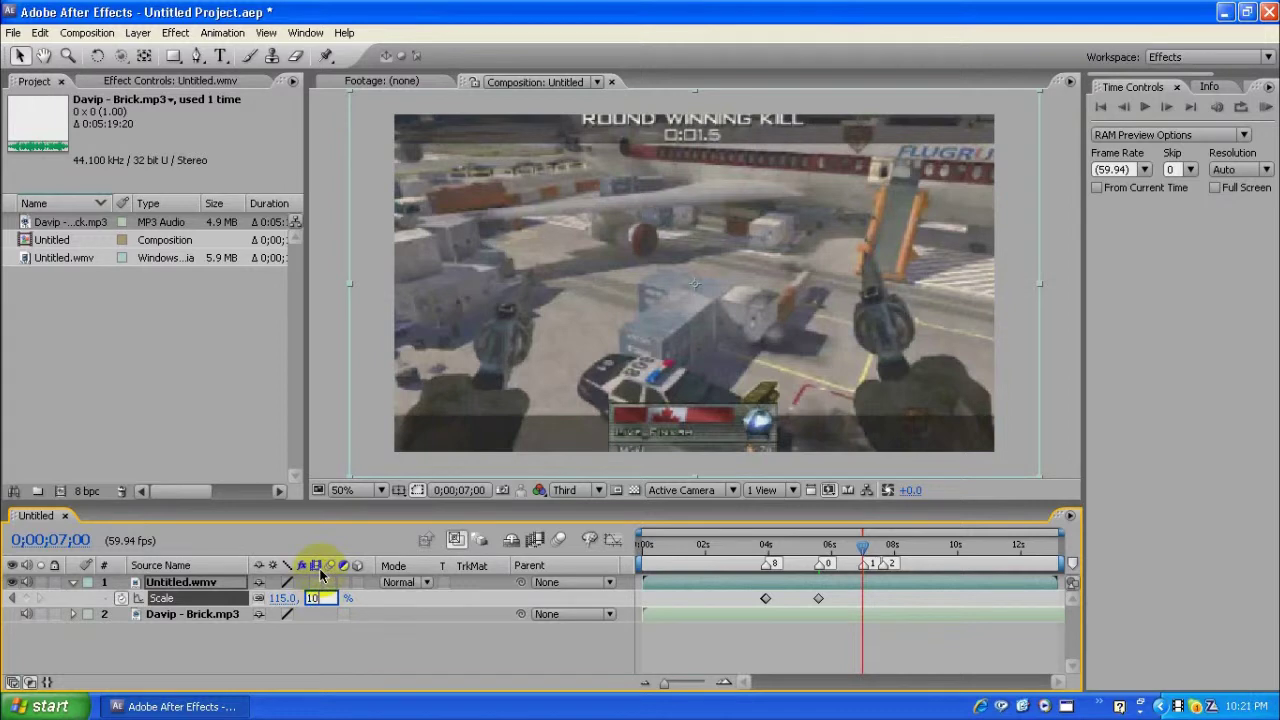
pyautogui.write('4')
pyautogui.press('Return')
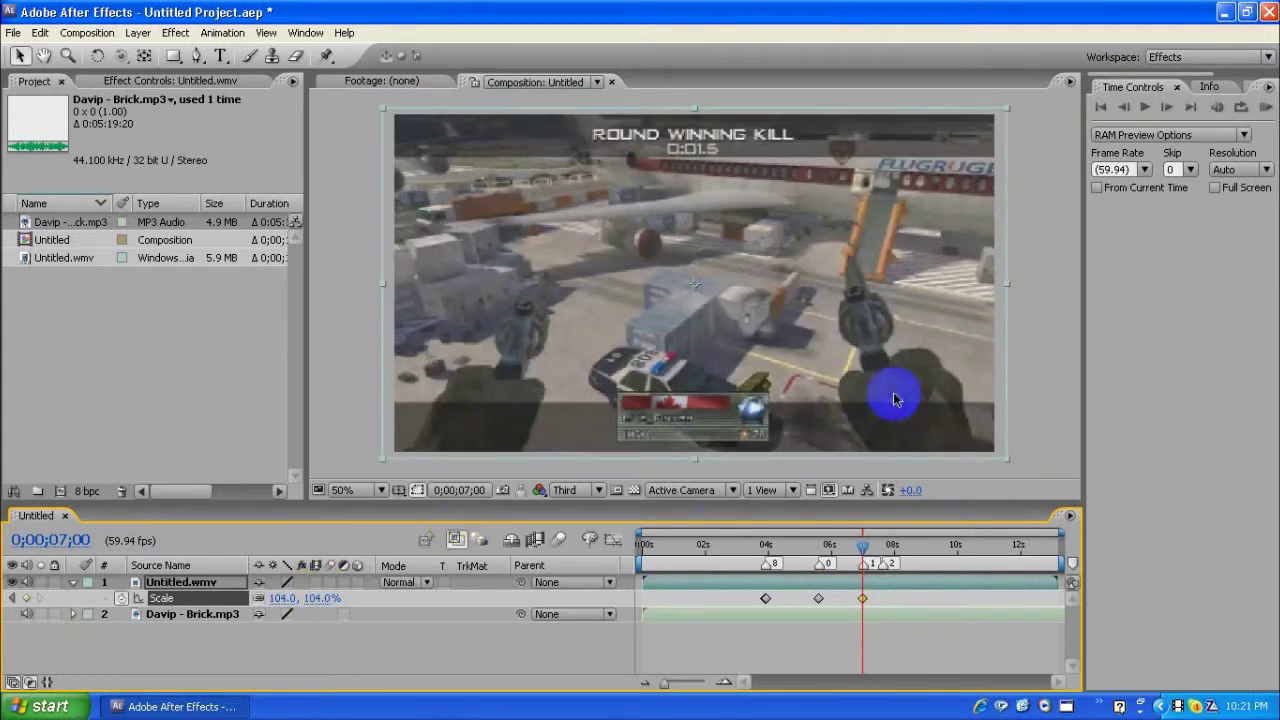
pyautogui.click(1166, 107)
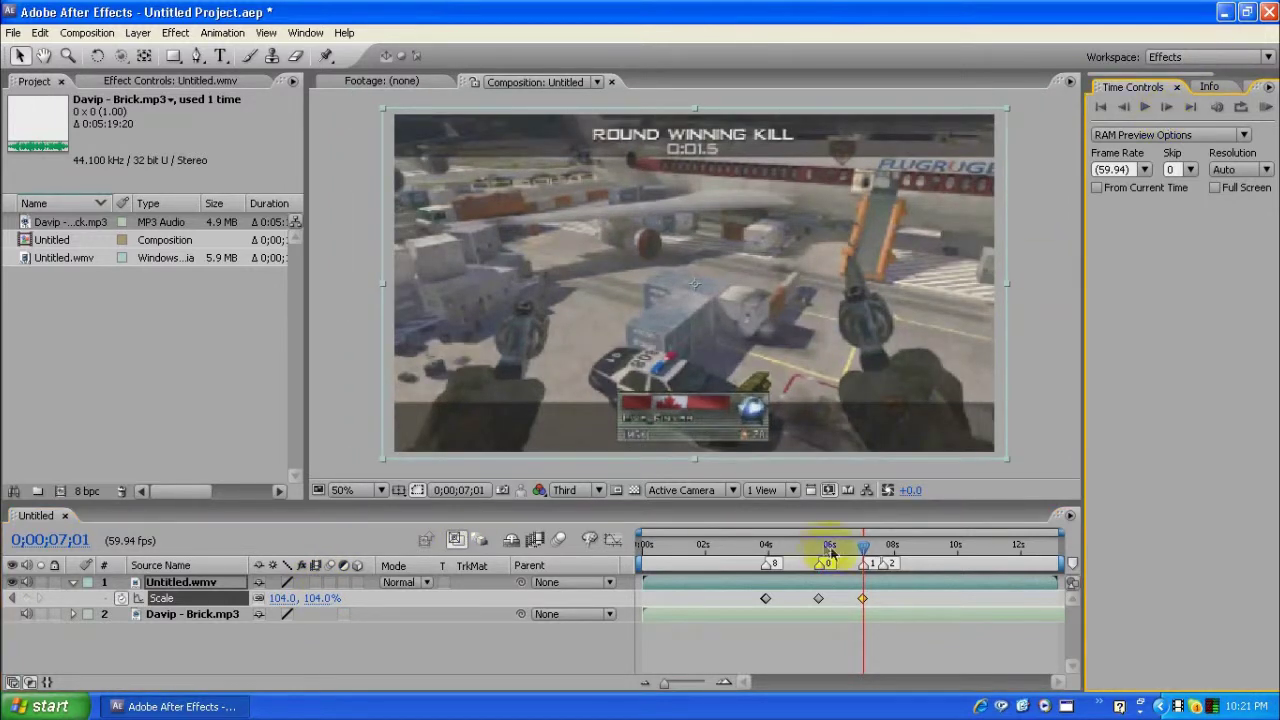
pyautogui.click(314, 597)
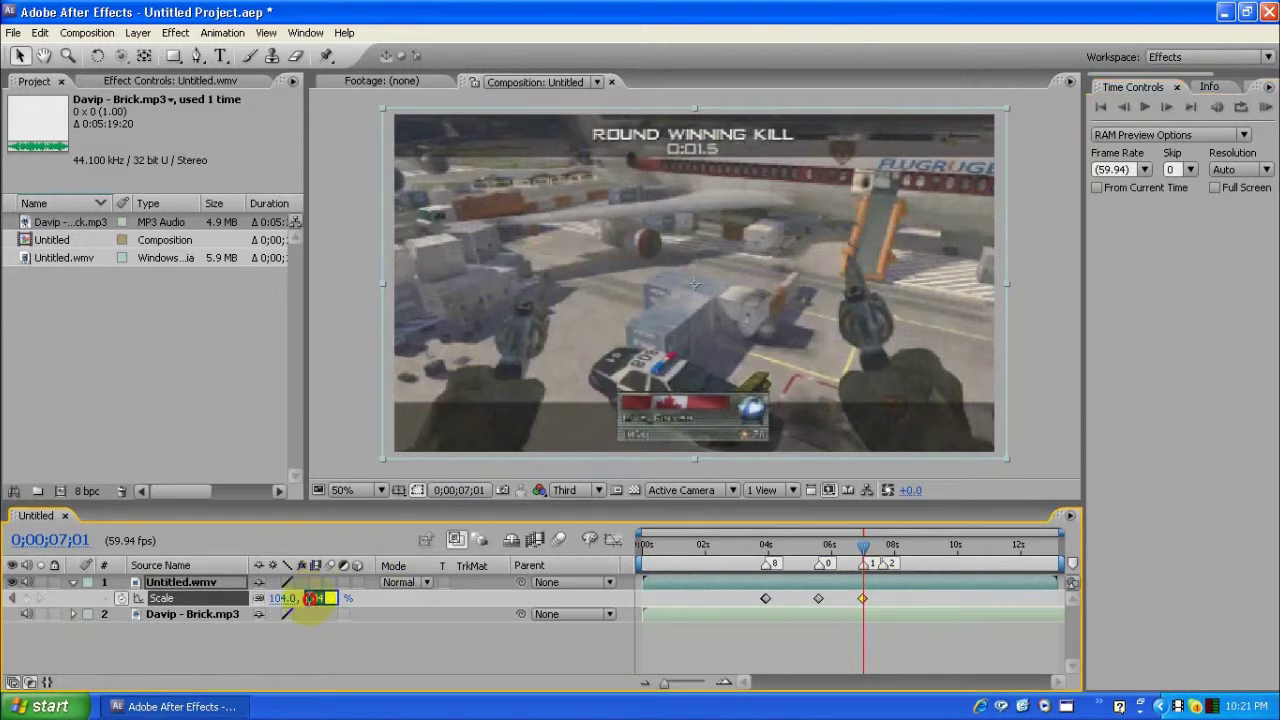
pyautogui.write('115')
pyautogui.press('Return')
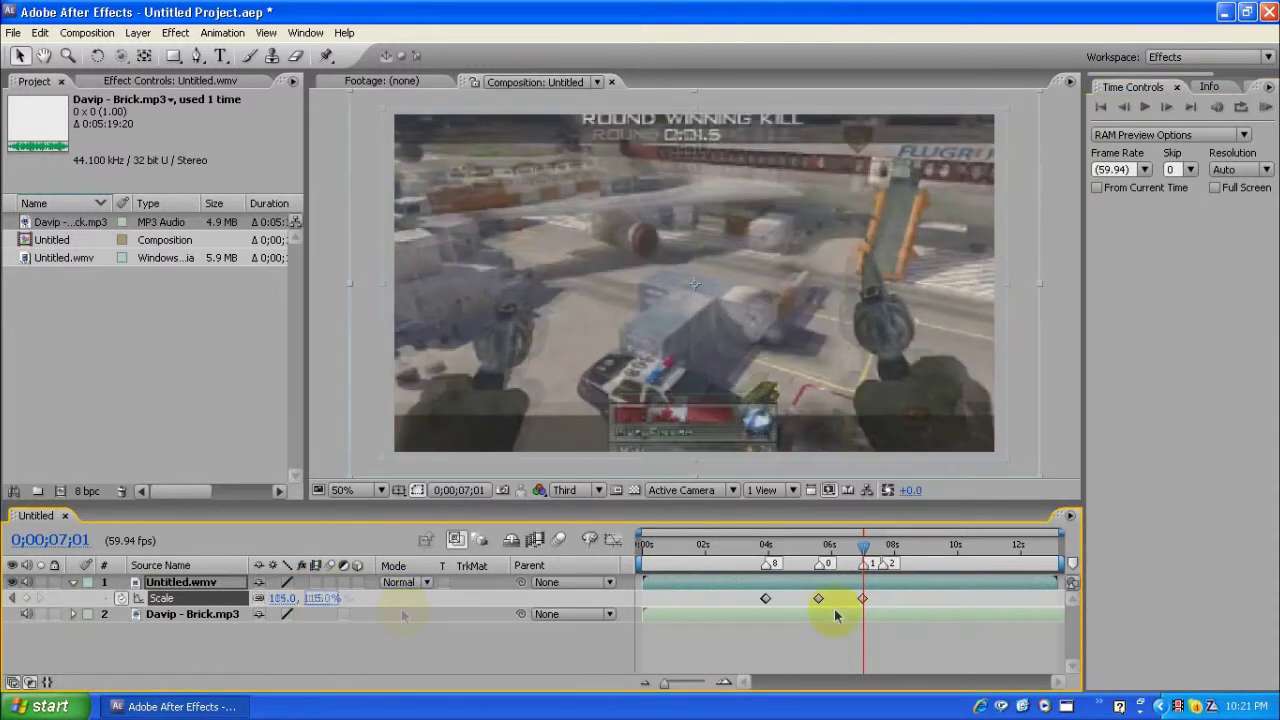
# Repeat the 104%-to-115% Scale bump at the next marker, then collapse the gameplay layer.
pyautogui.click(884, 548)
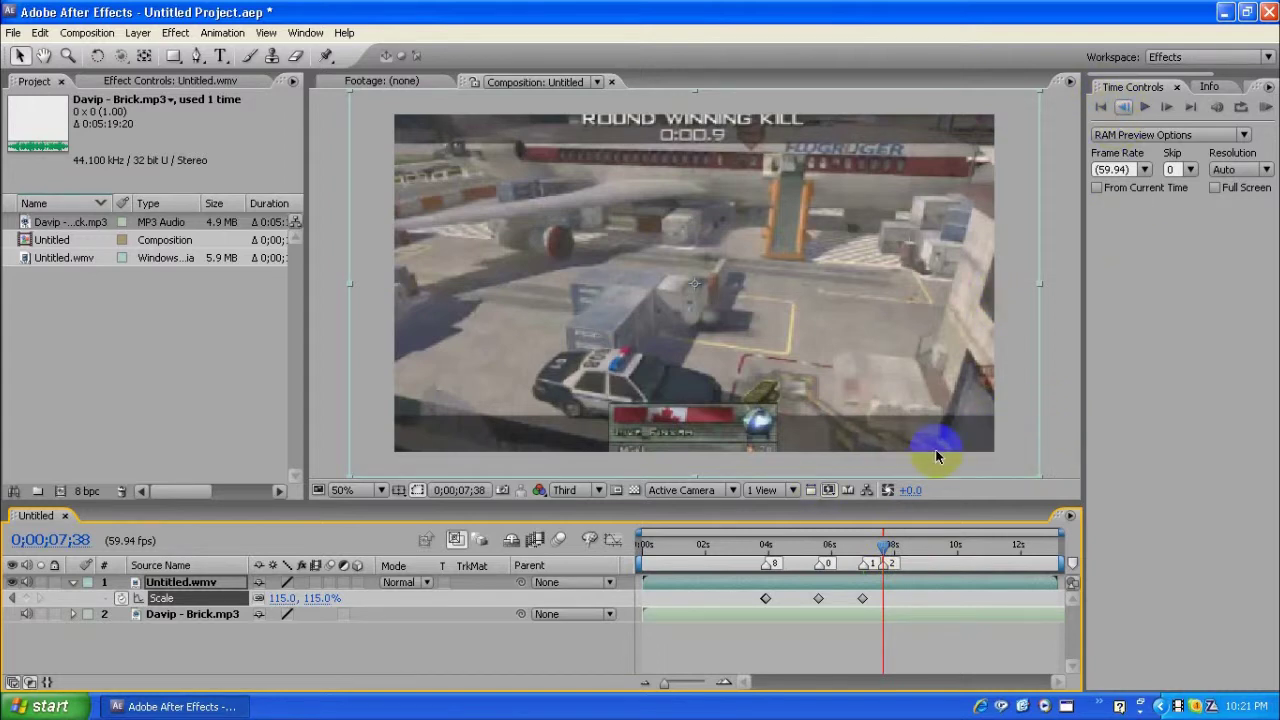
pyautogui.press('pageup')
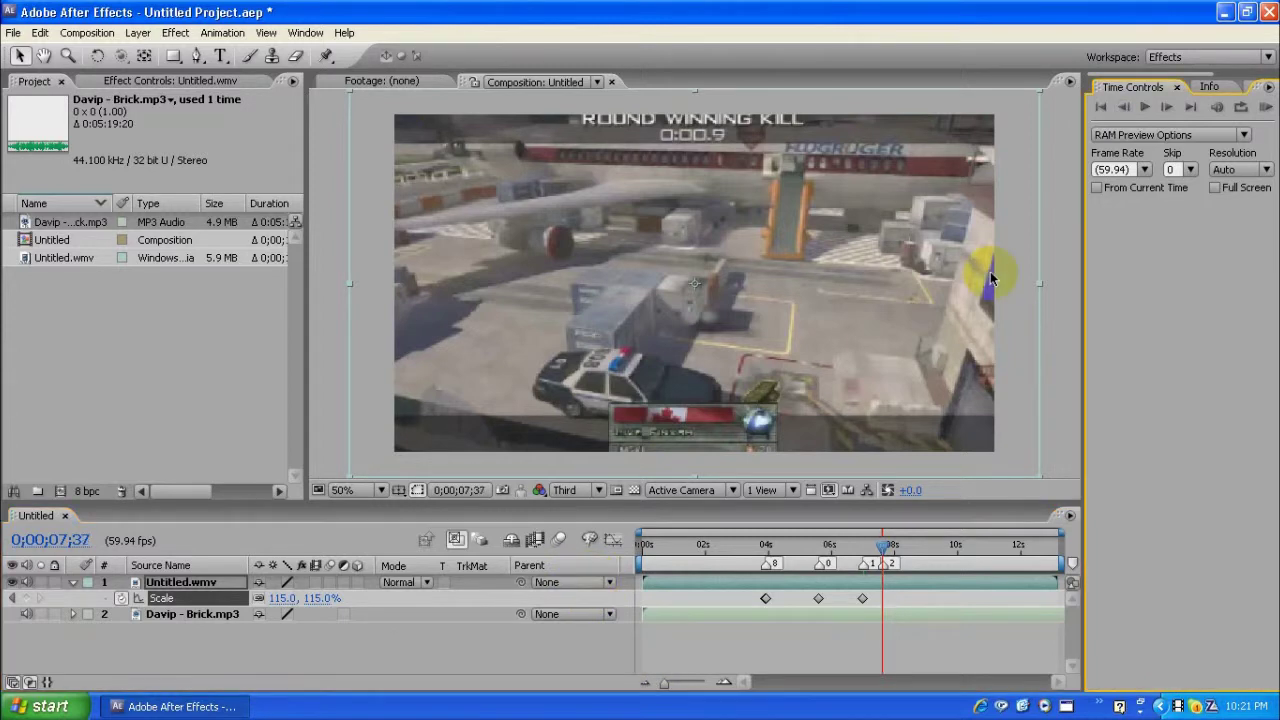
pyautogui.click(322, 598)
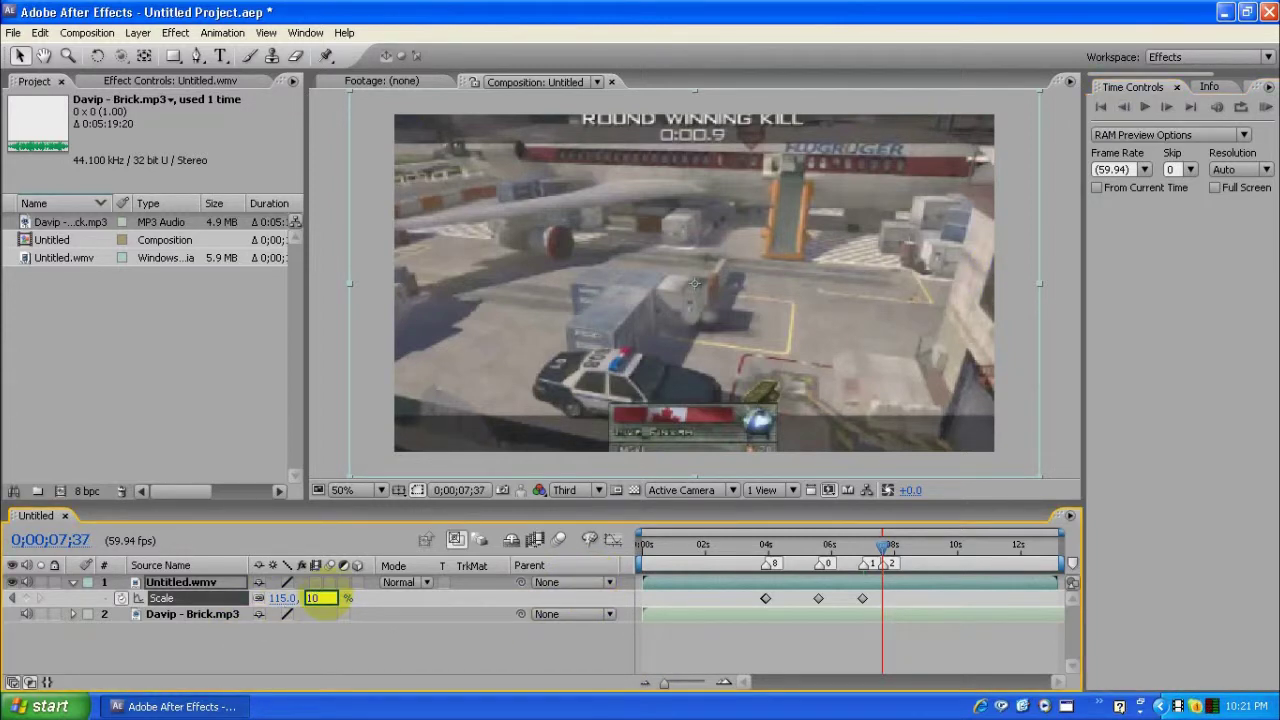
pyautogui.press('Return')
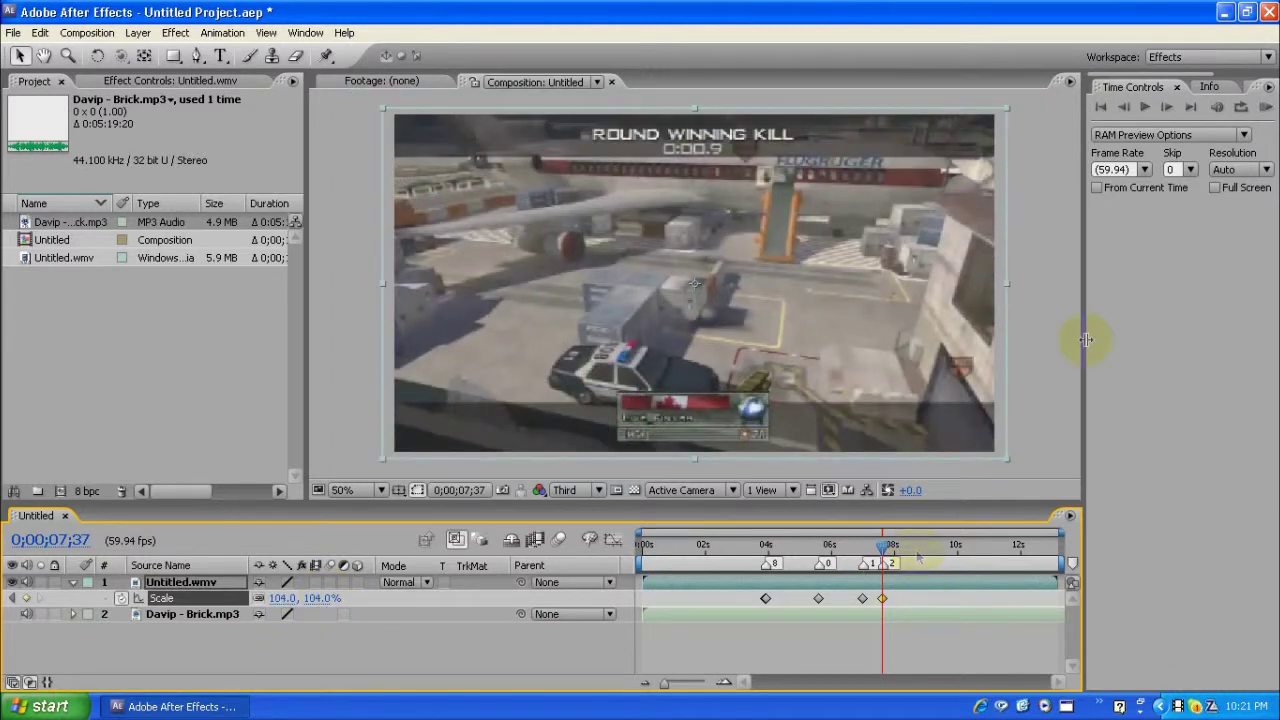
pyautogui.click(1164, 110)
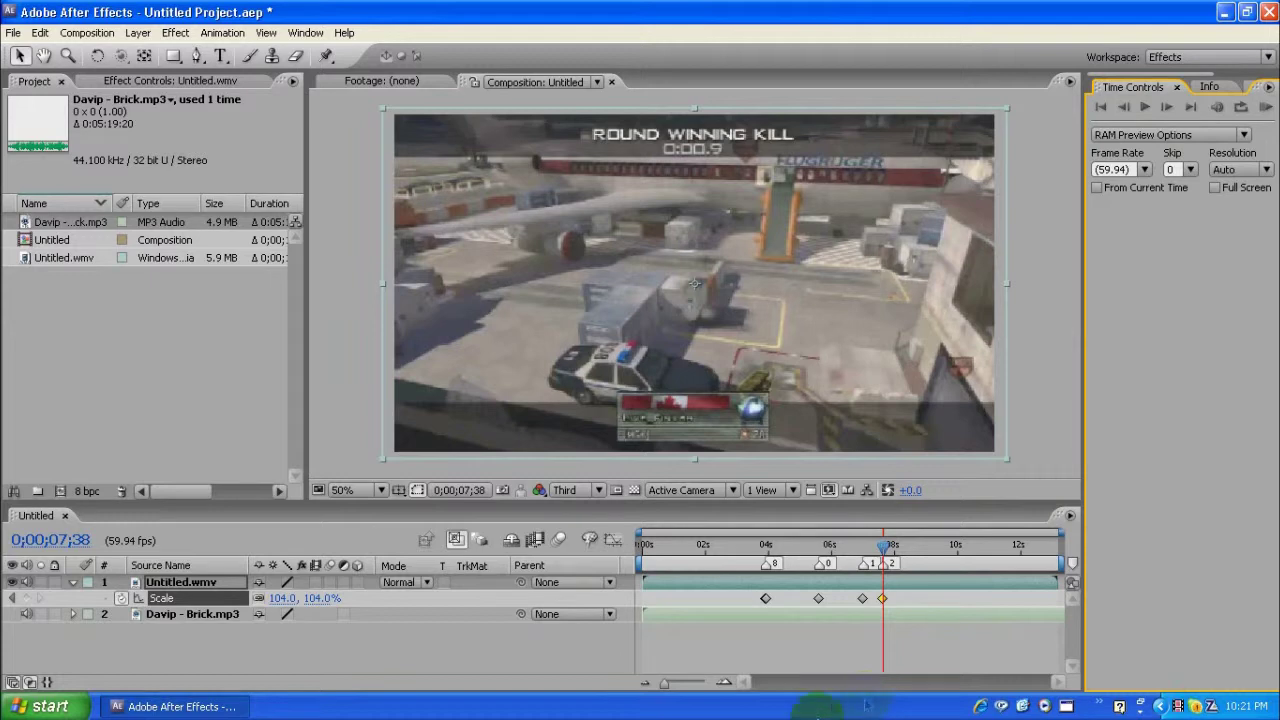
pyautogui.click(318, 598)
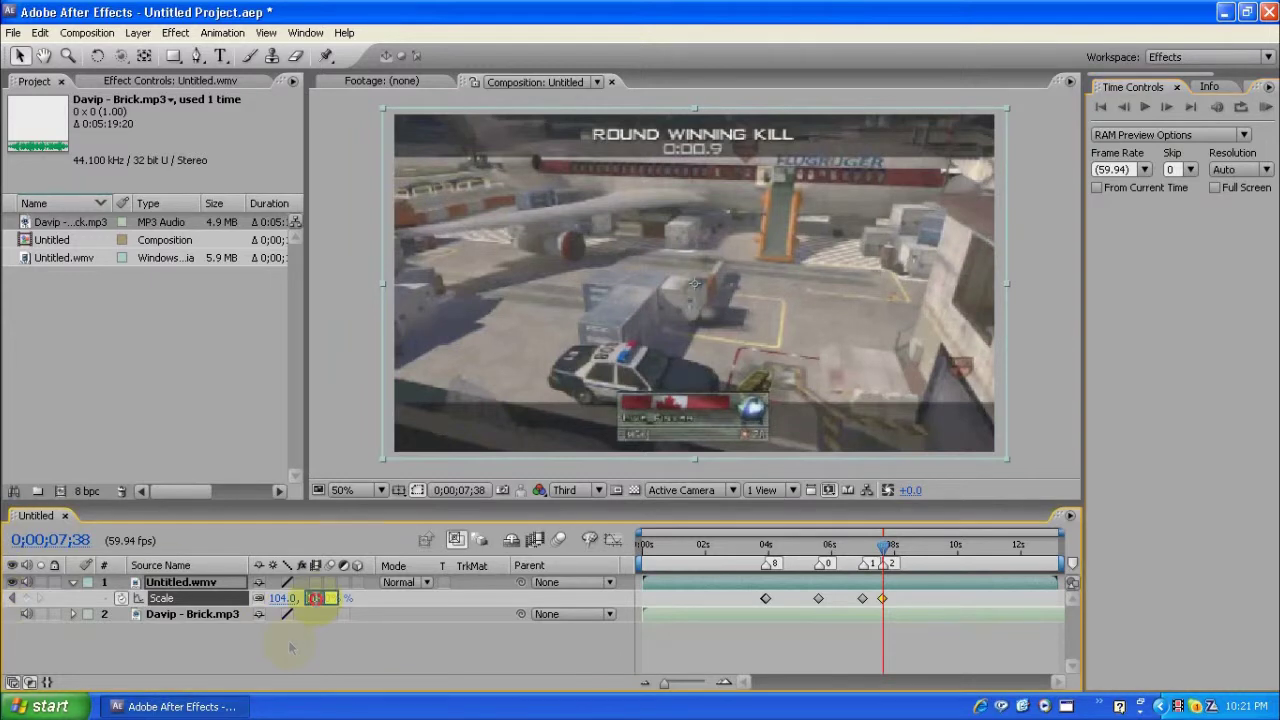
pyautogui.write('115')
pyautogui.press('Return')
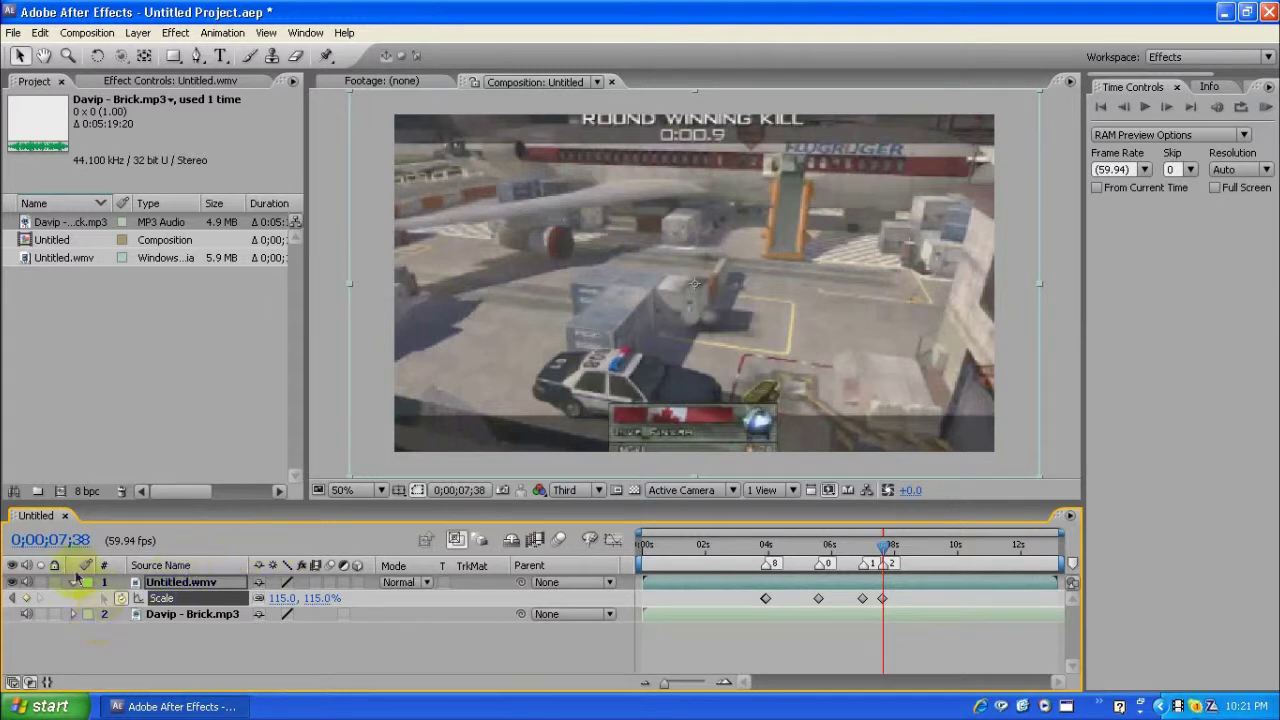
pyautogui.click(73, 583)
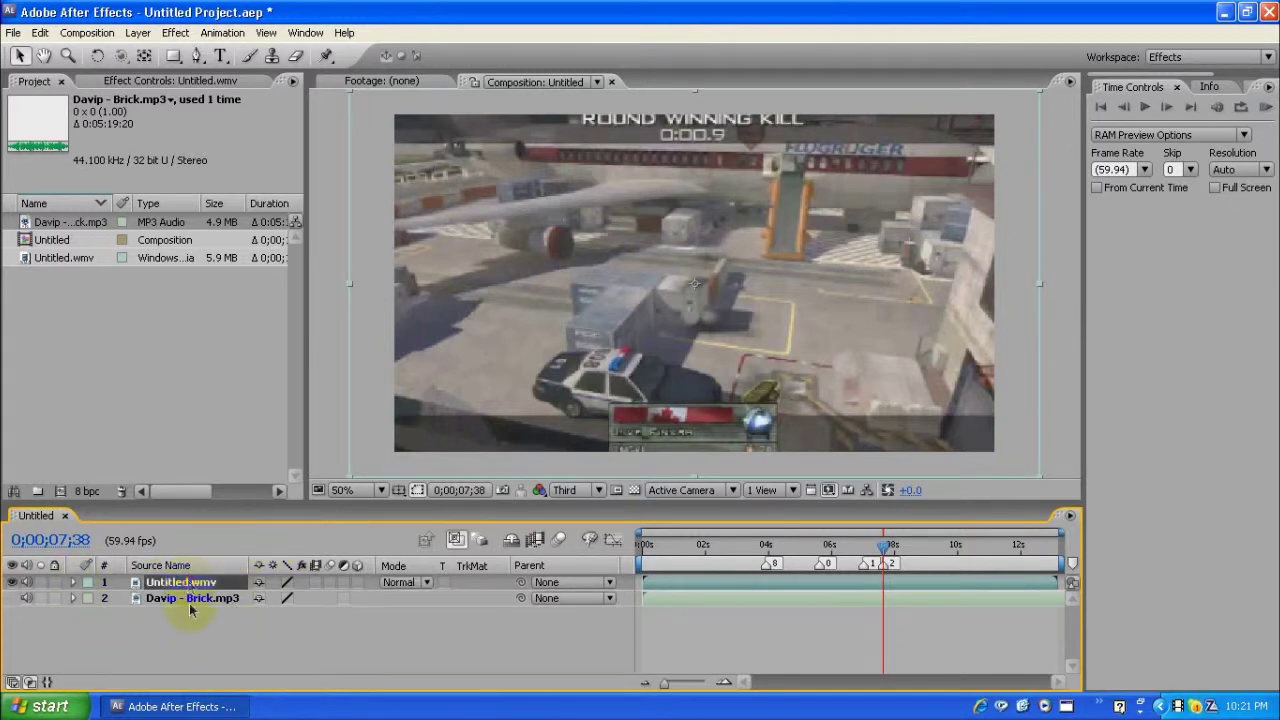
# Create a new Adjustment Layer above the gameplay clip and music in the Untitled composition.
pyautogui.rightClick(196, 644)
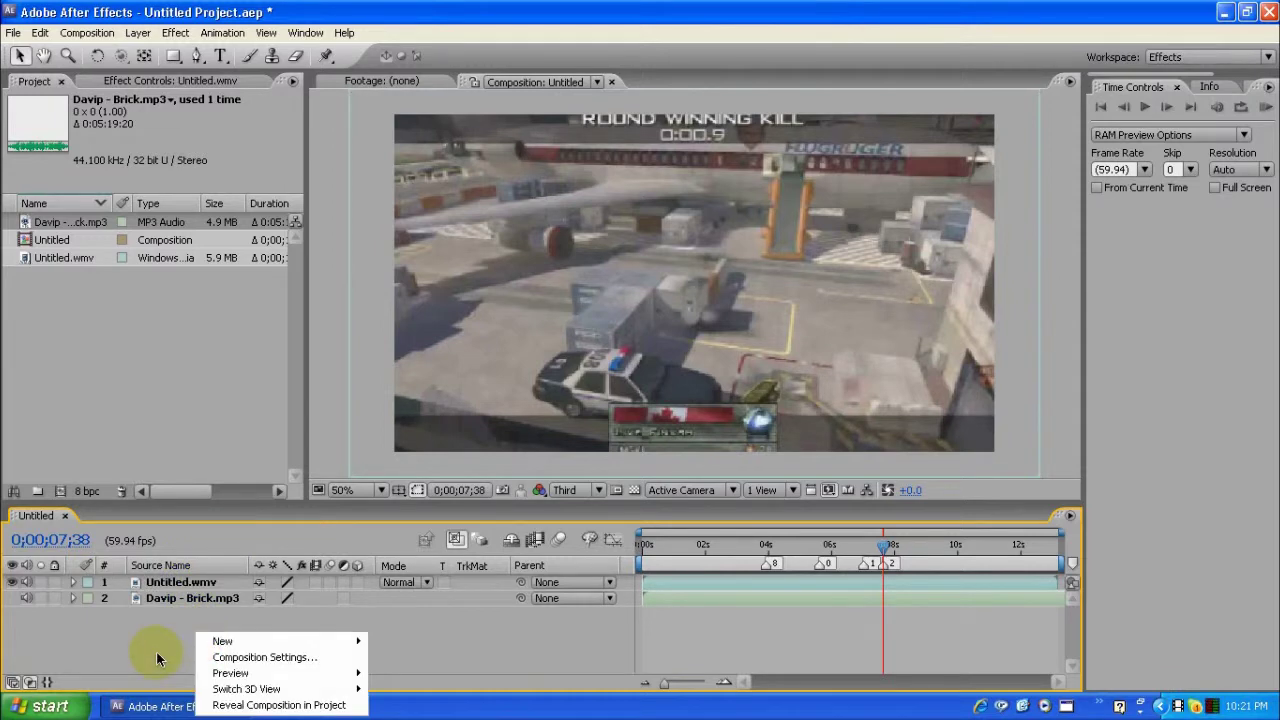
pyautogui.click(156, 651)
pyautogui.rightClick(155, 622)
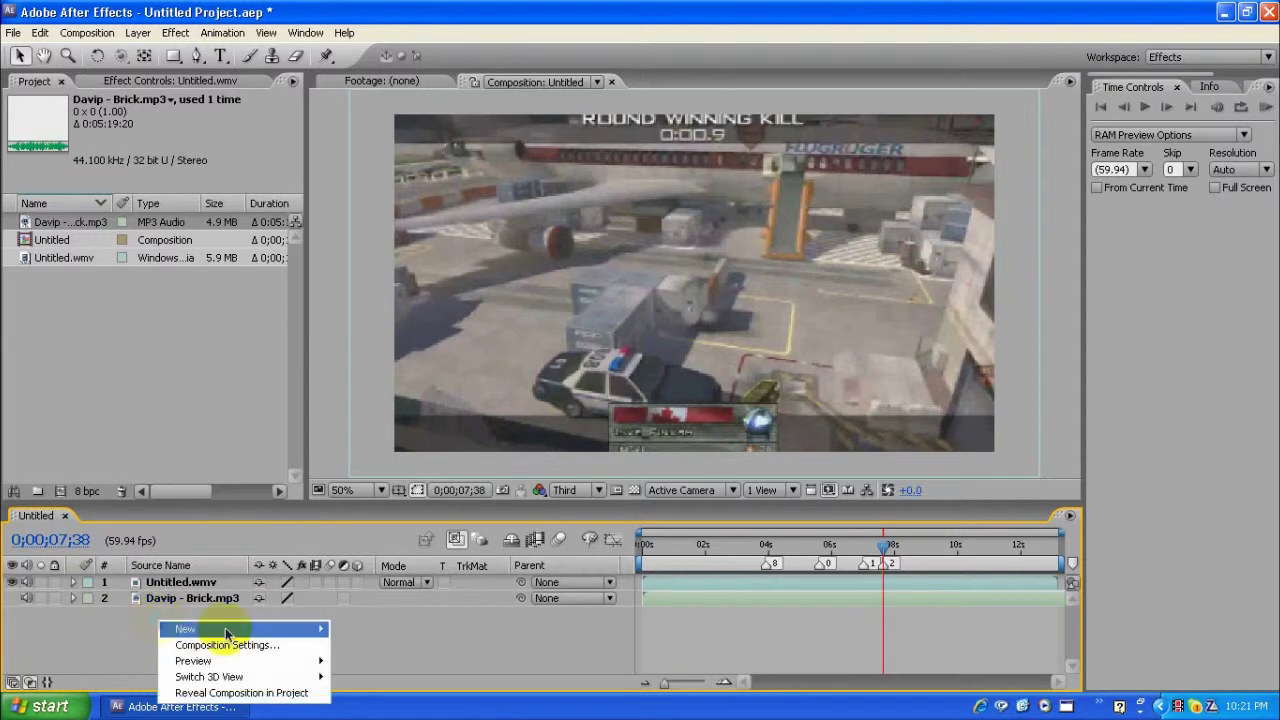
pyautogui.moveTo(300, 629)
pyautogui.click(396, 613)
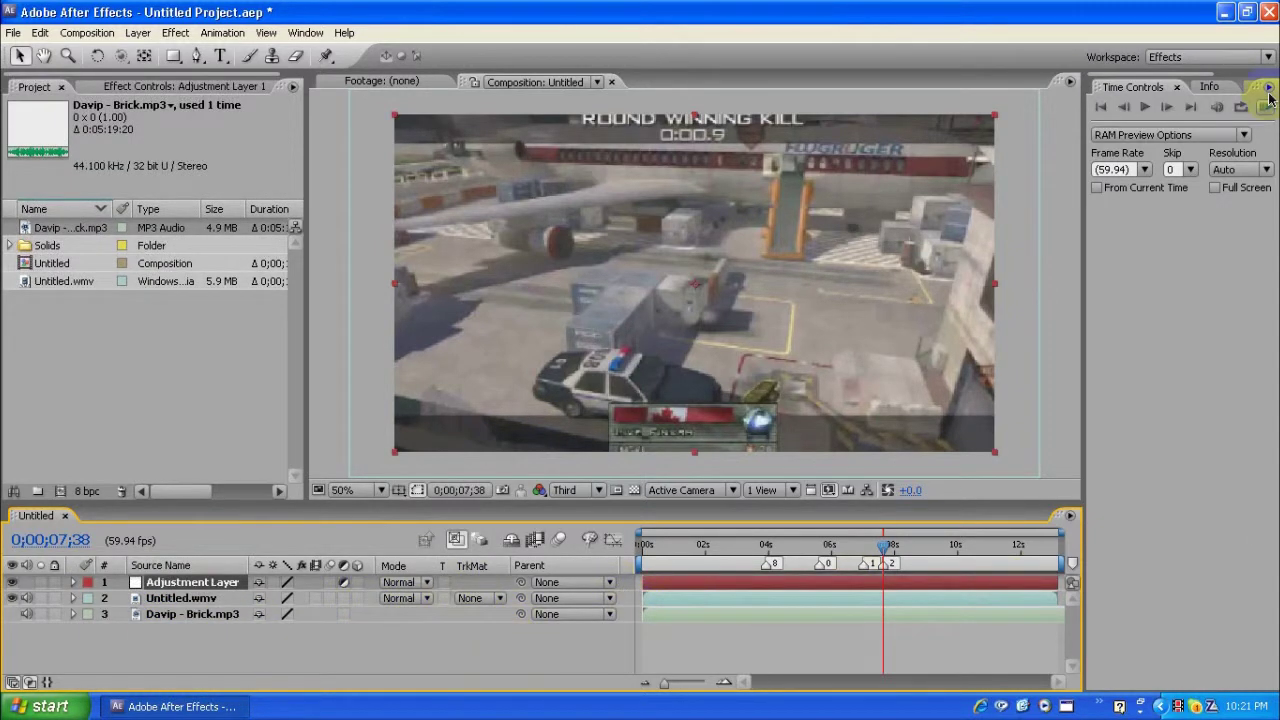
# Search Effects & Presets for '4-' and apply 4-Color Gradient to the adjustment layer.
pyautogui.hotkey('ctrl', '5')
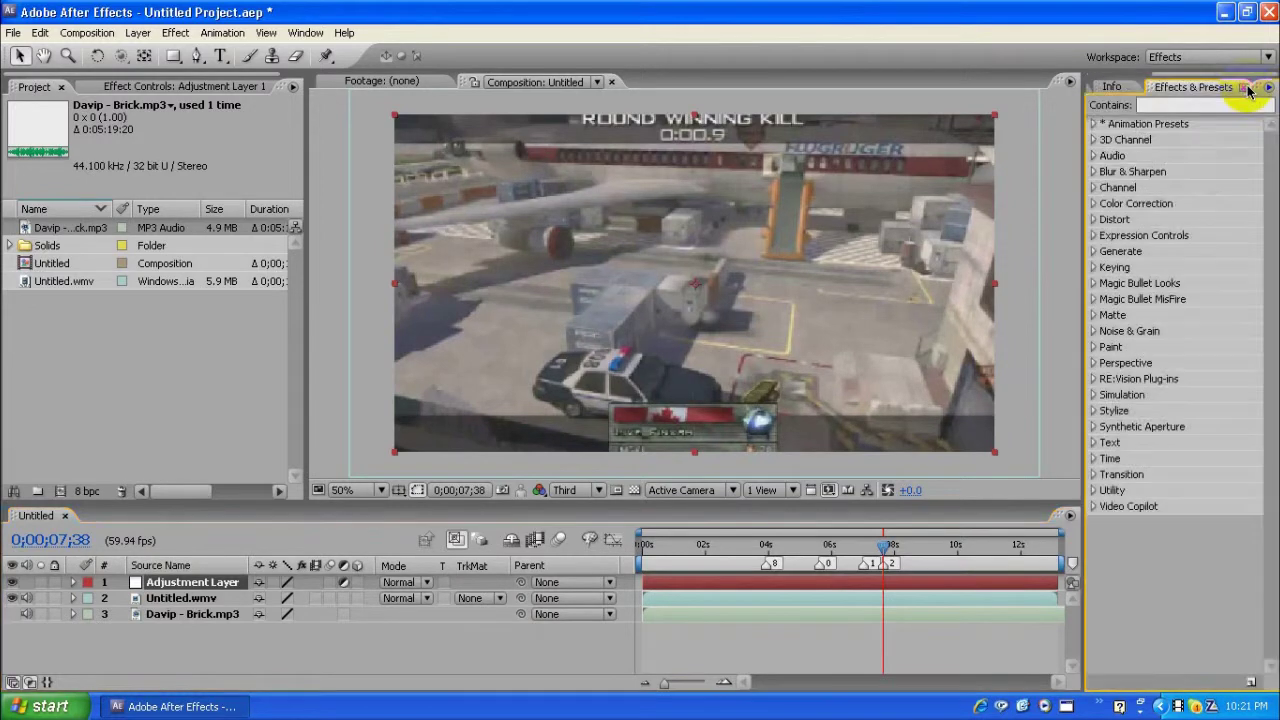
pyautogui.click(1163, 105)
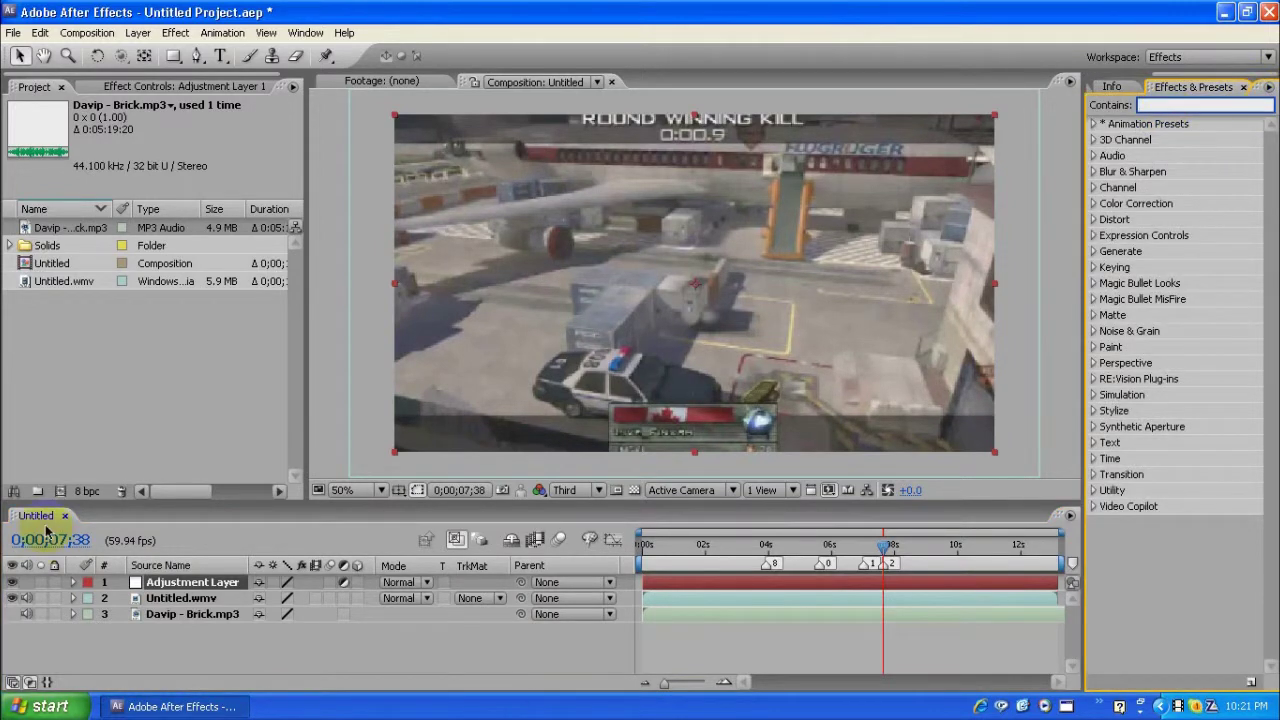
pyautogui.write('3')
pyautogui.press('BackSpace')
pyautogui.write('4')
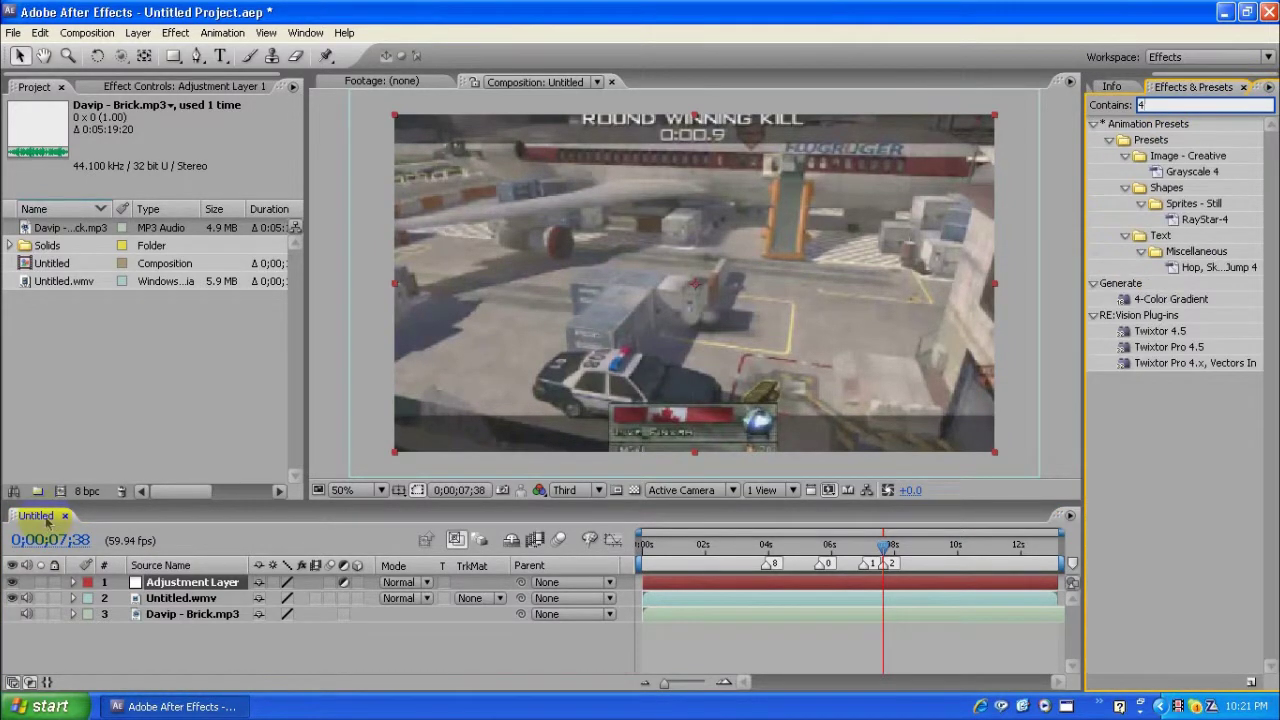
pyautogui.write('-')
pyautogui.moveTo(1172, 140); pyautogui.dragTo(768, 386)
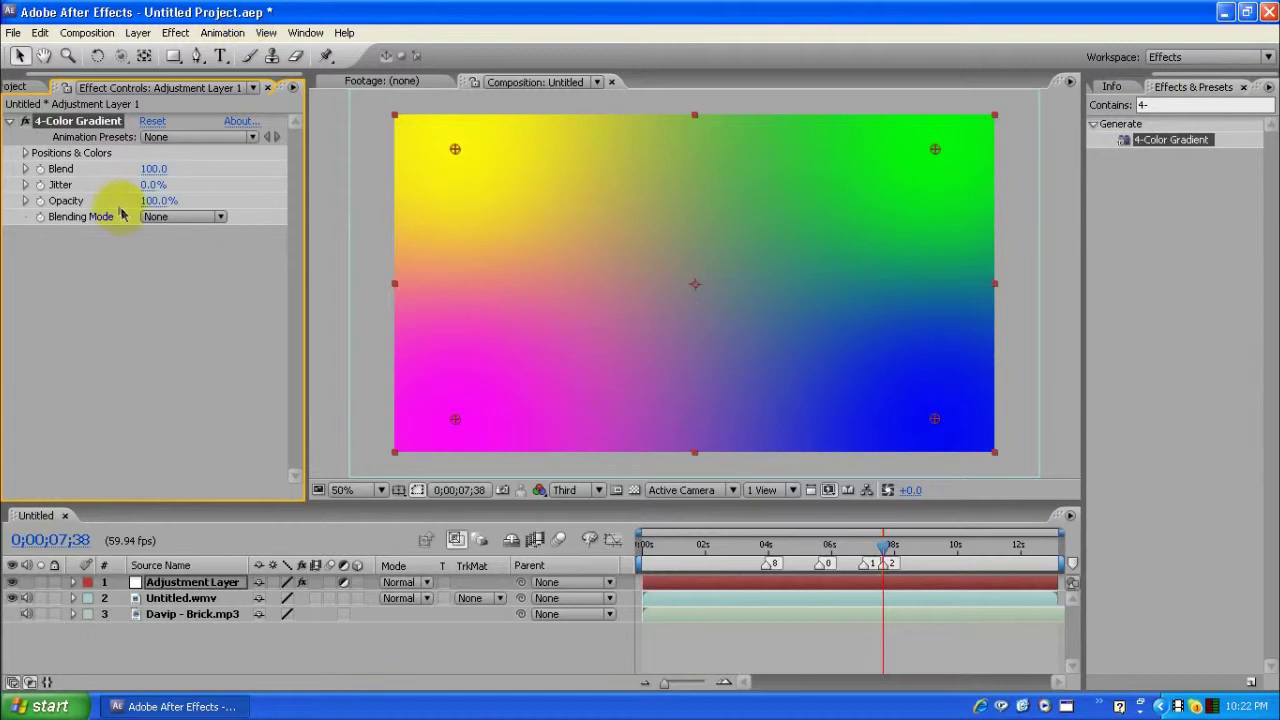
# Try Add and Difference layer modes and lower opacity, then restore Normal and 100% opacity.
pyautogui.click(426, 583)
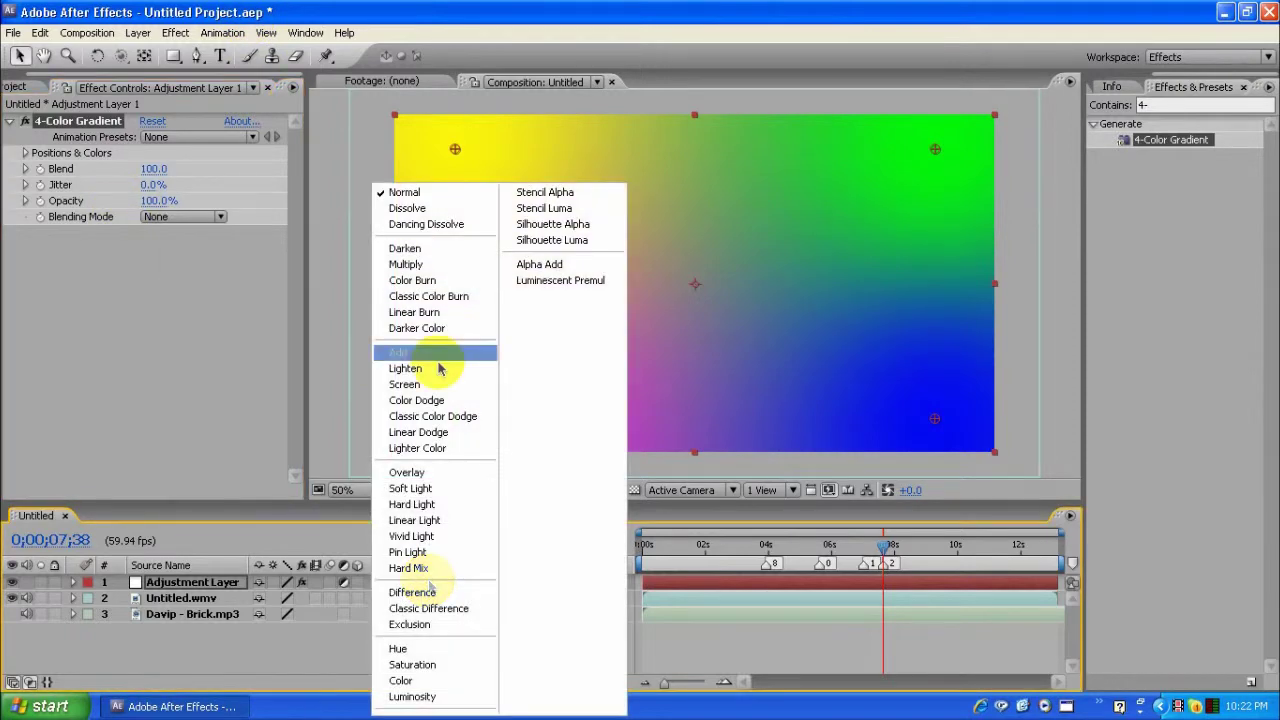
pyautogui.click(420, 352)
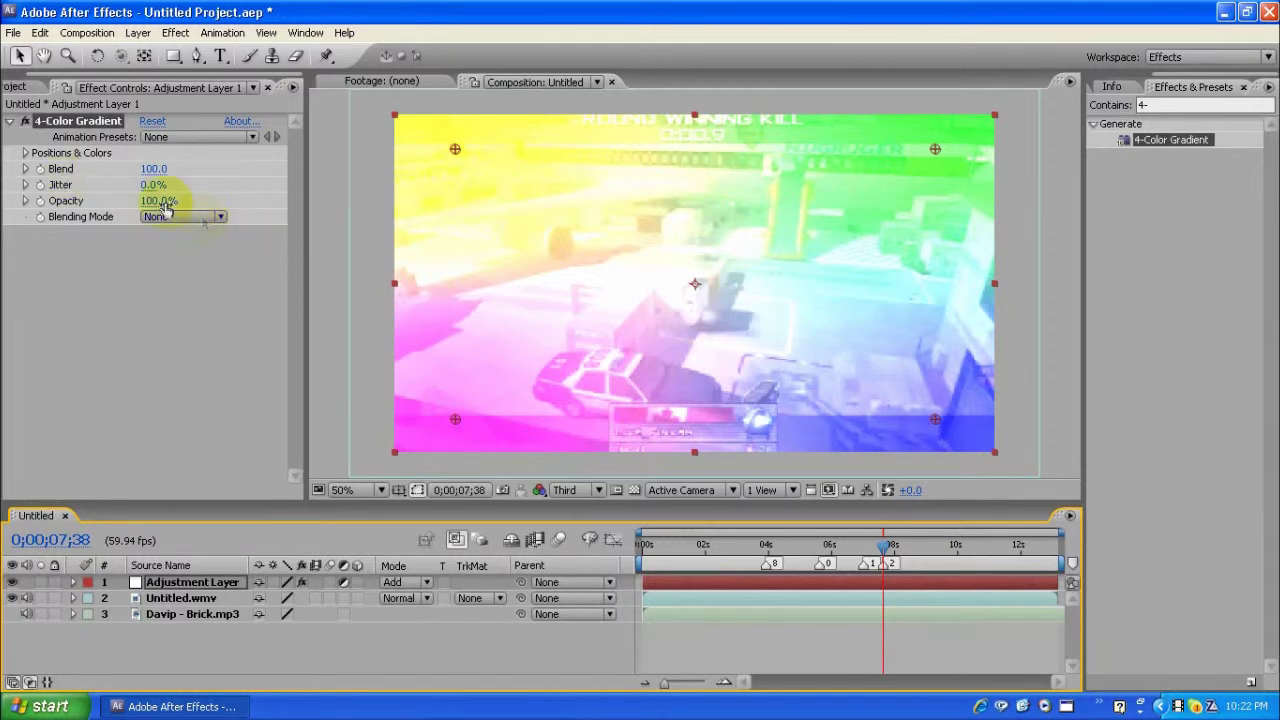
pyautogui.moveTo(149, 200)
pyautogui.mouseDown()
pyautogui.moveTo(87, 203)
pyautogui.moveTo(160, 210)
pyautogui.mouseUp()
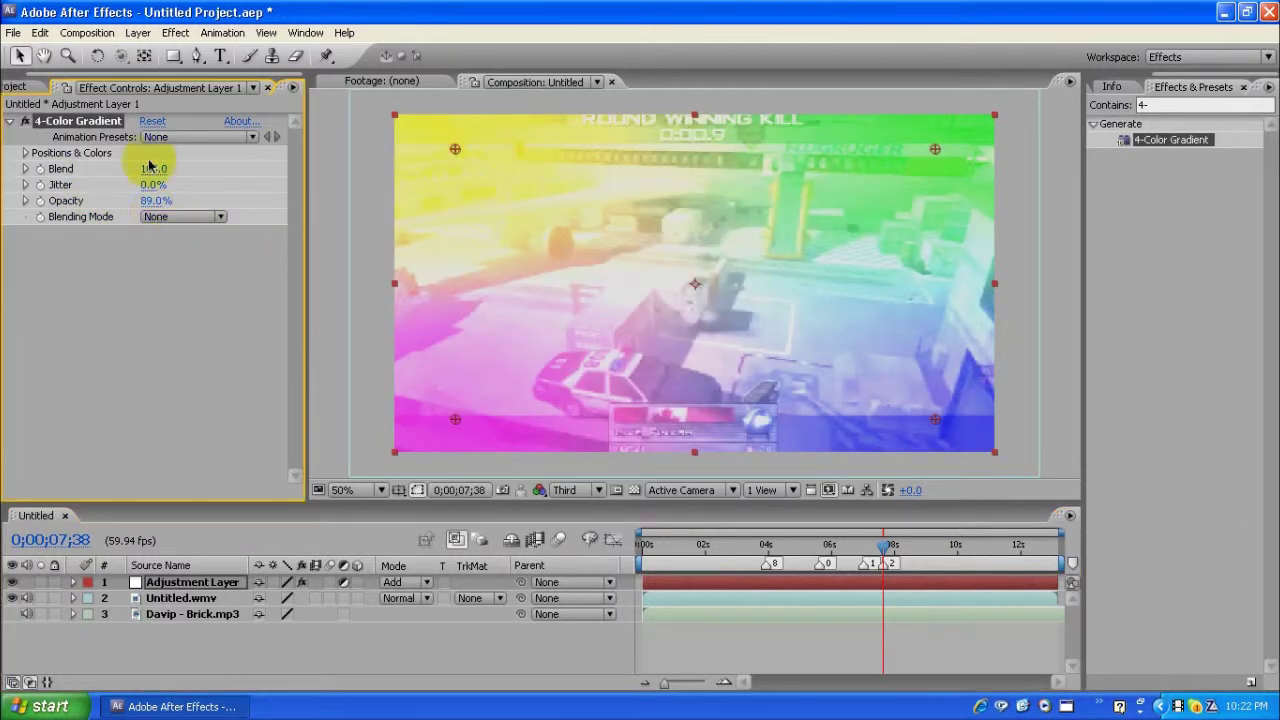
pyautogui.click(393, 582)
pyautogui.click(408, 590)
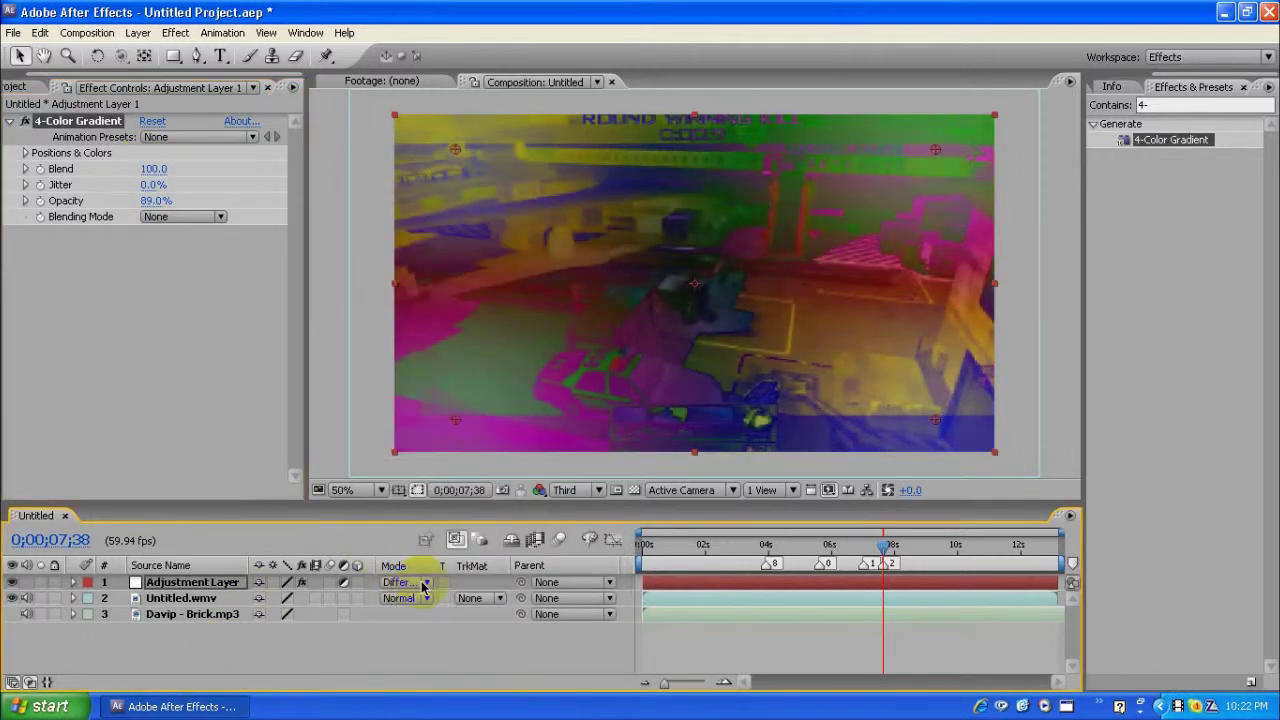
pyautogui.click(406, 584)
pyautogui.click(400, 178)
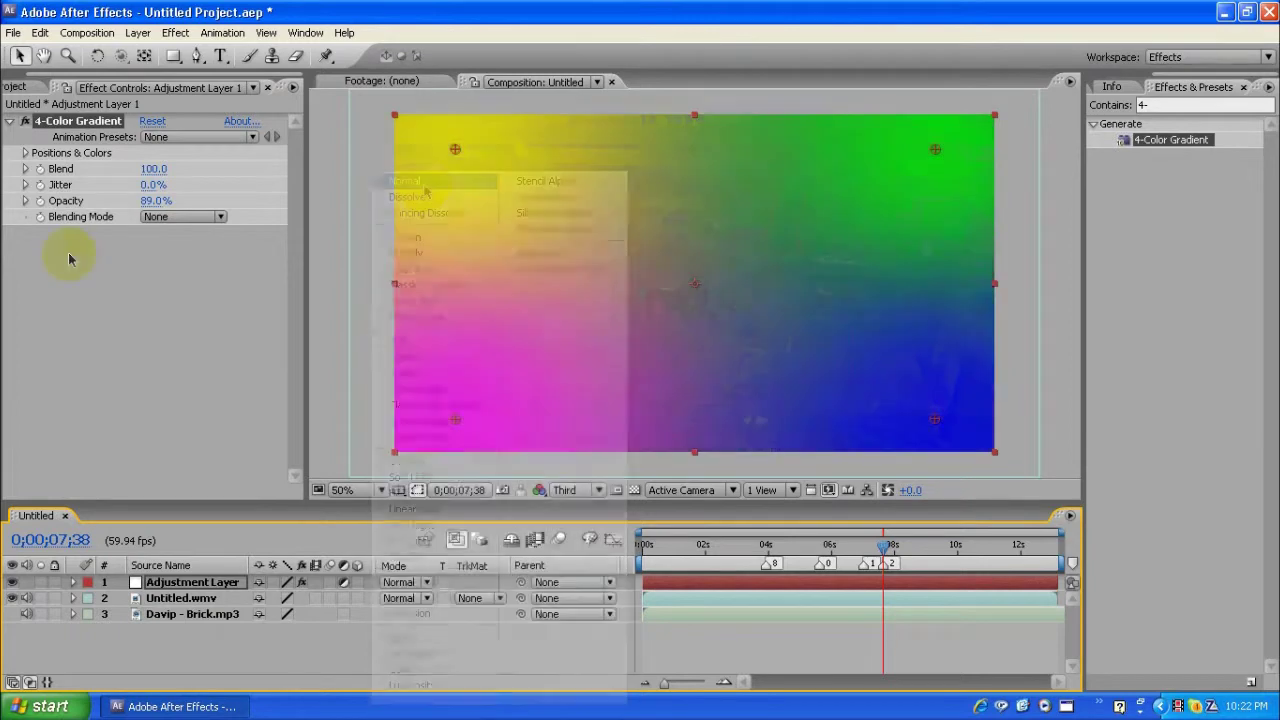
pyautogui.moveTo(155, 202); pyautogui.dragTo(214, 224)
# Set the 4-Color Gradient's blending mode to Overlay and the adjustment layer's mode to Add.
pyautogui.click(214, 220)
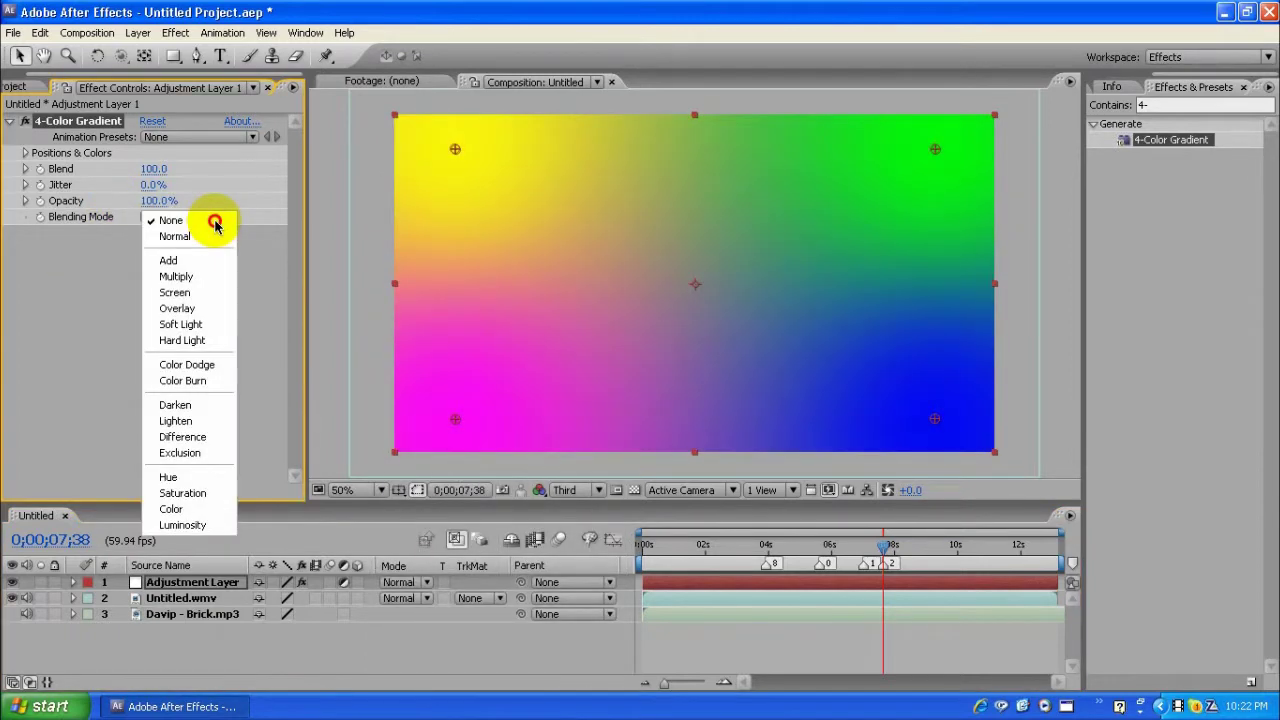
pyautogui.click(222, 213)
pyautogui.click(230, 140)
pyautogui.click(229, 140)
pyautogui.click(214, 216)
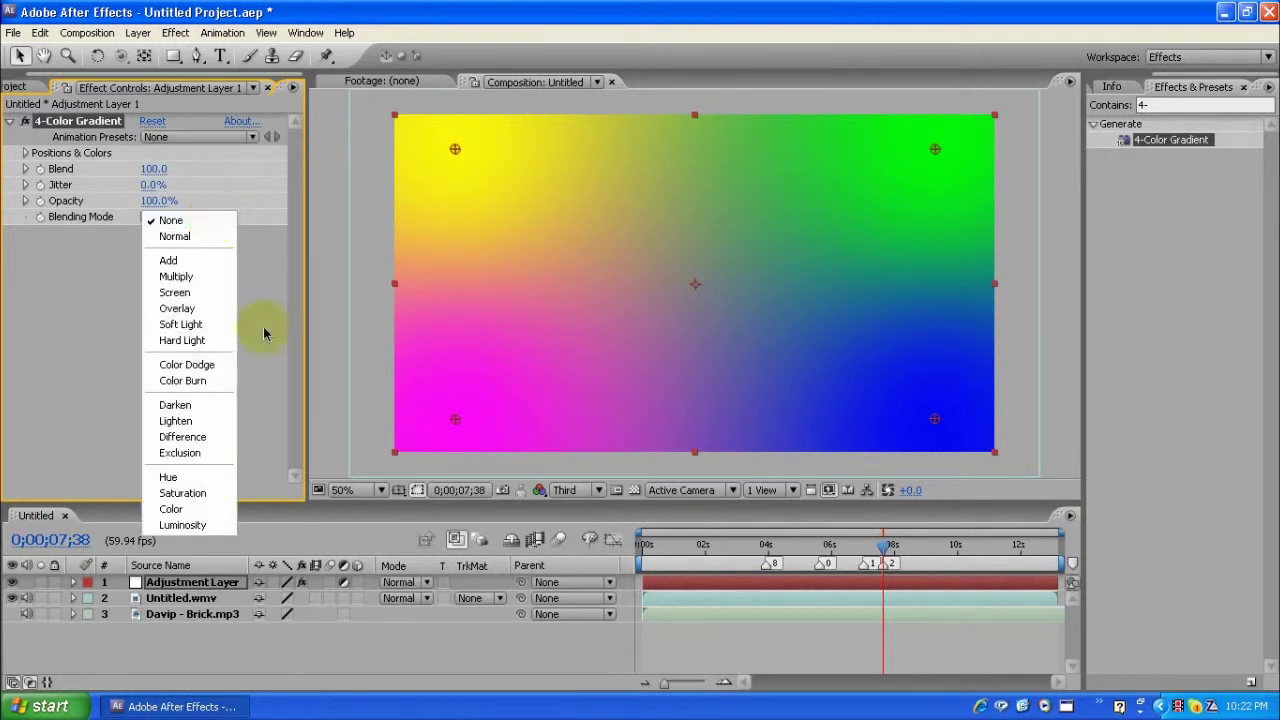
pyautogui.click(230, 308)
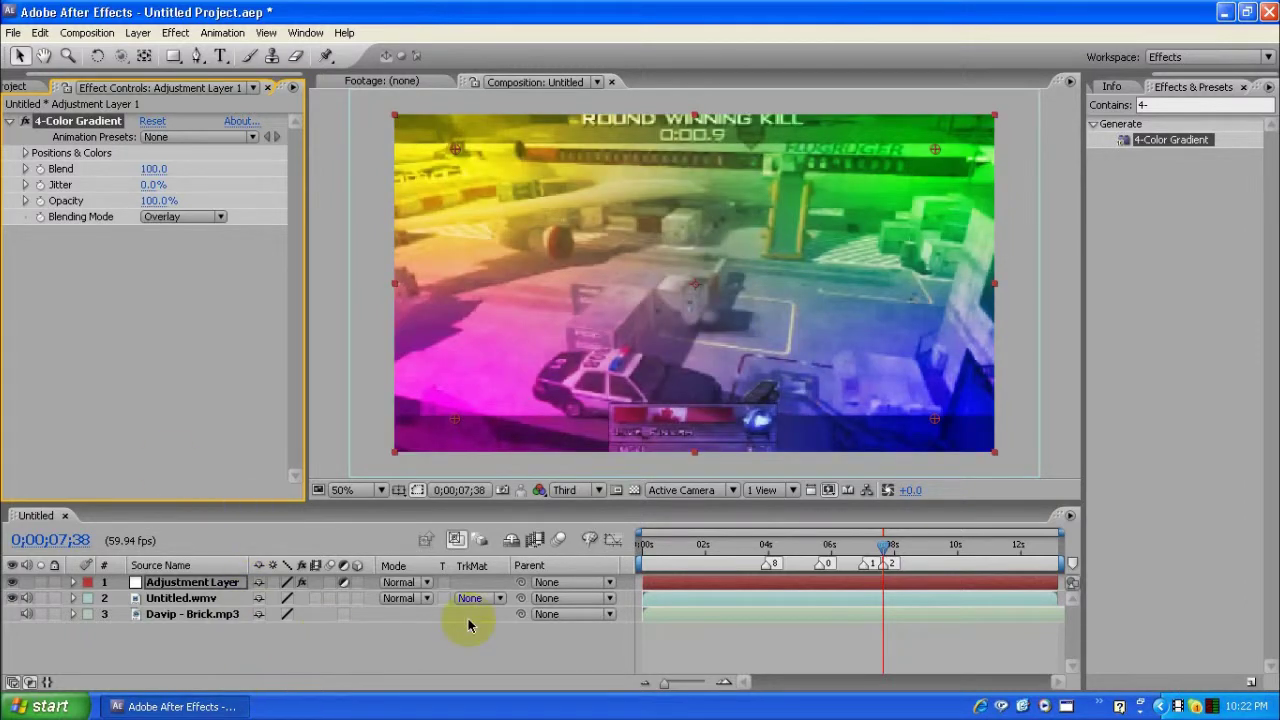
pyautogui.click(411, 583)
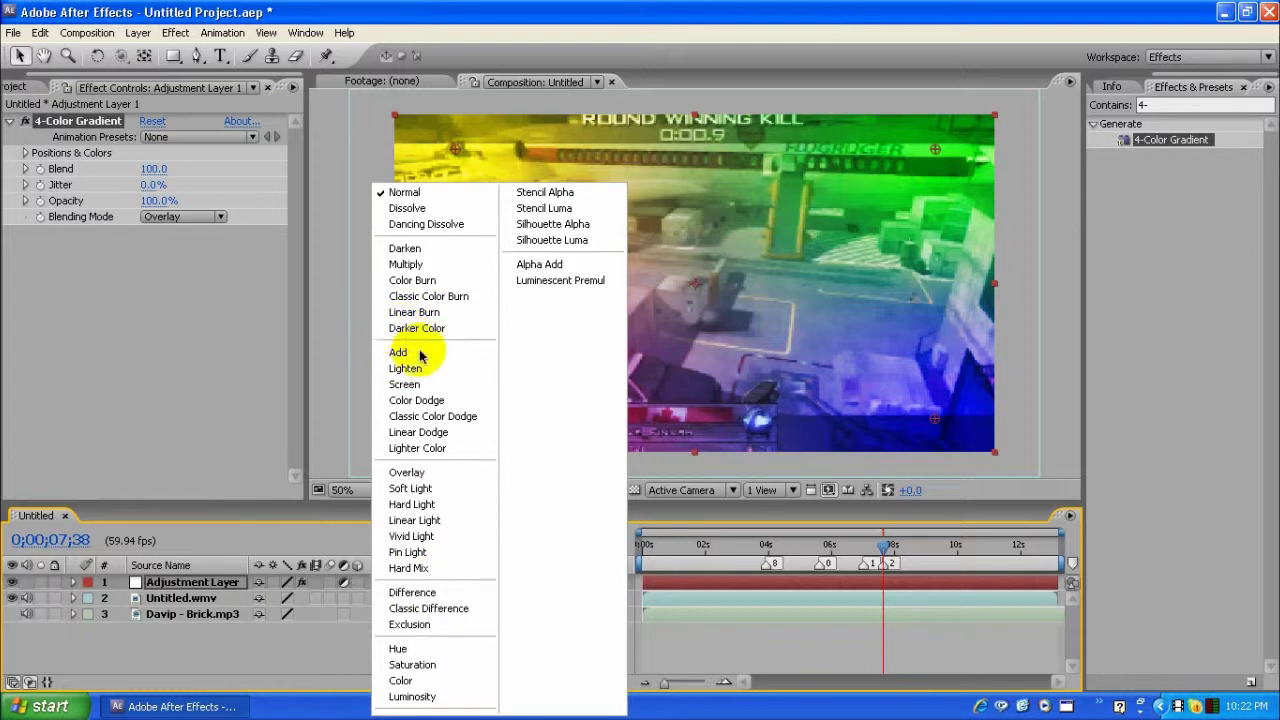
pyautogui.click(421, 348)
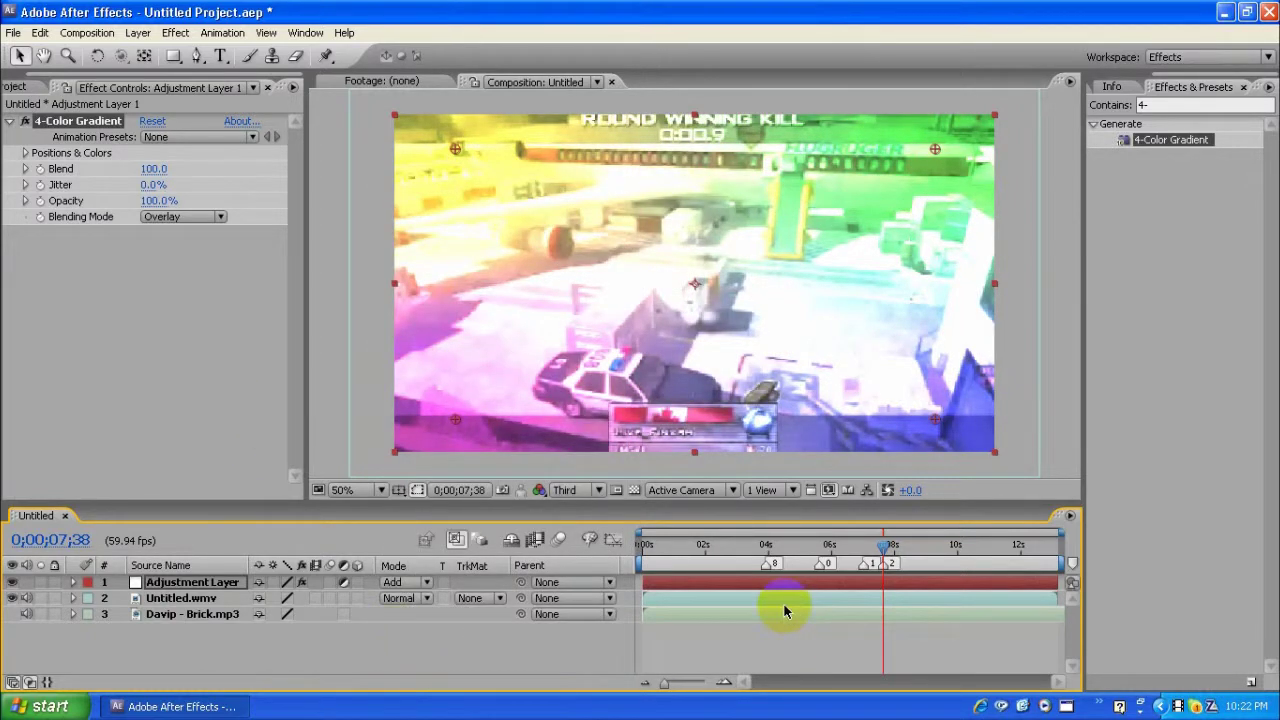
# Reveal the 4-Color Gradient properties, scrub its Opacity, and move to the 0;00;03;55 marker.
pyautogui.click(73, 582)
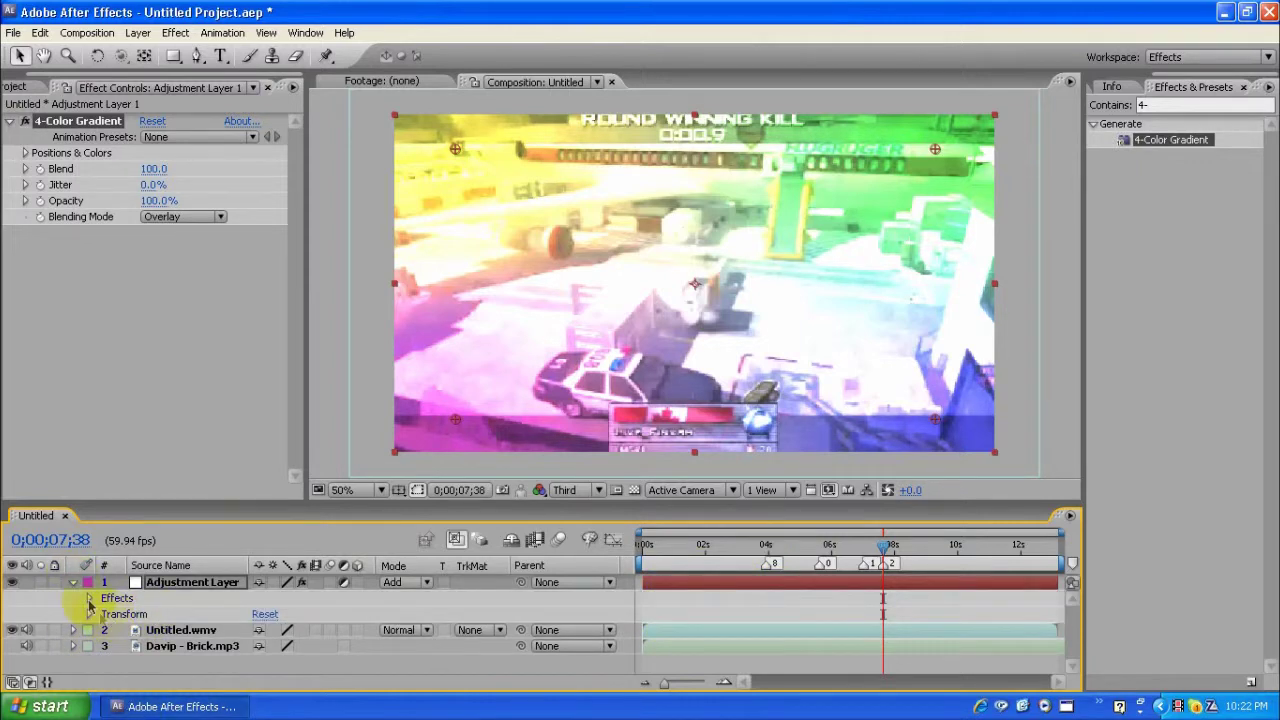
pyautogui.click(89, 598)
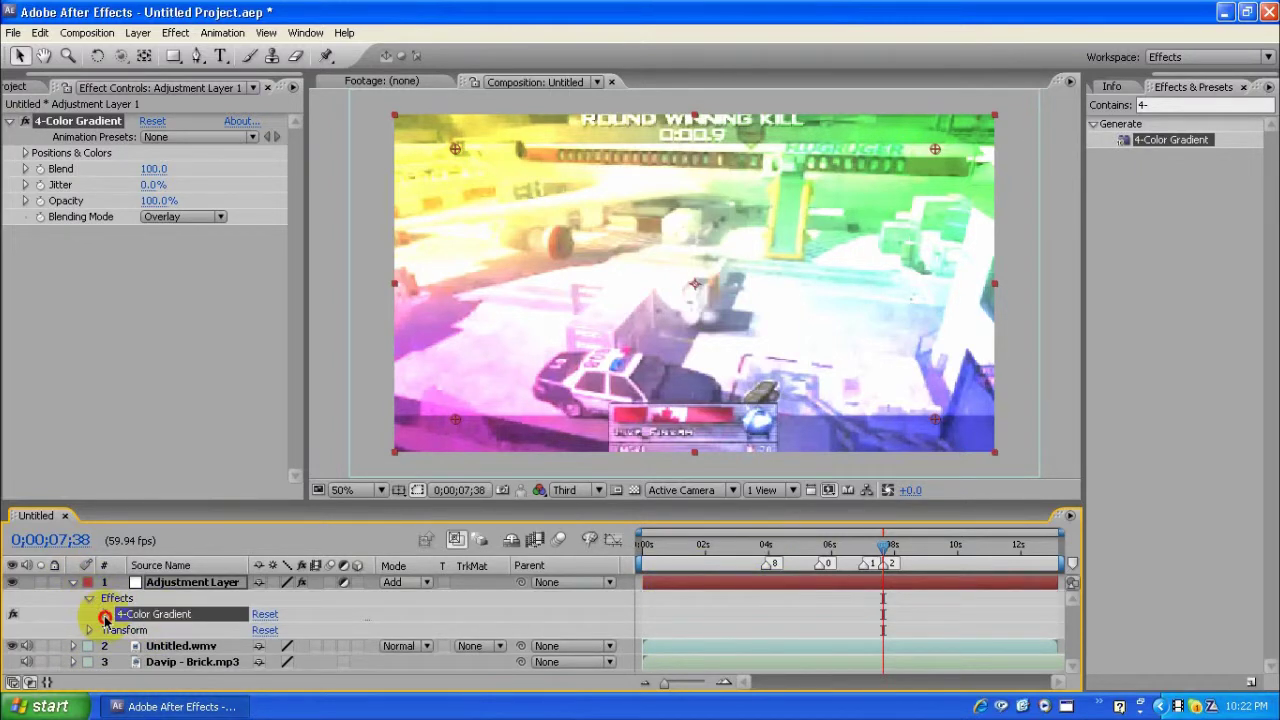
pyautogui.click(104, 615)
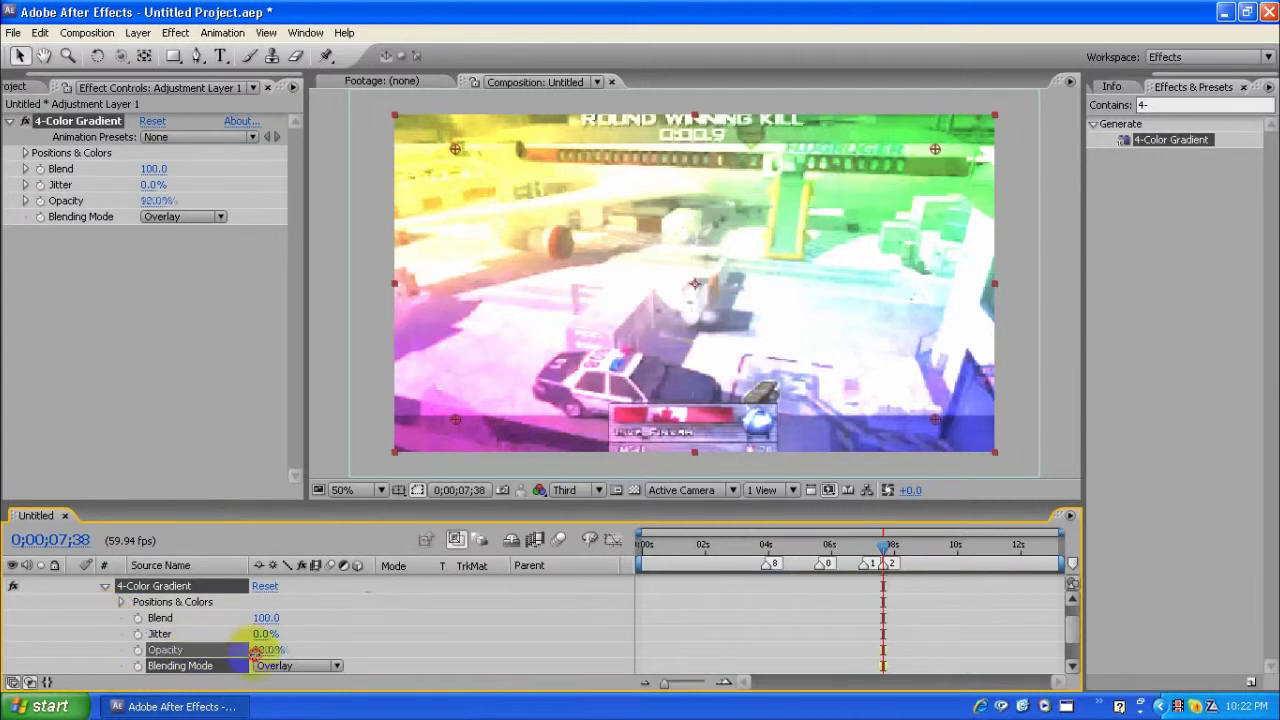
pyautogui.moveTo(257, 648); pyautogui.dragTo(600, 706)
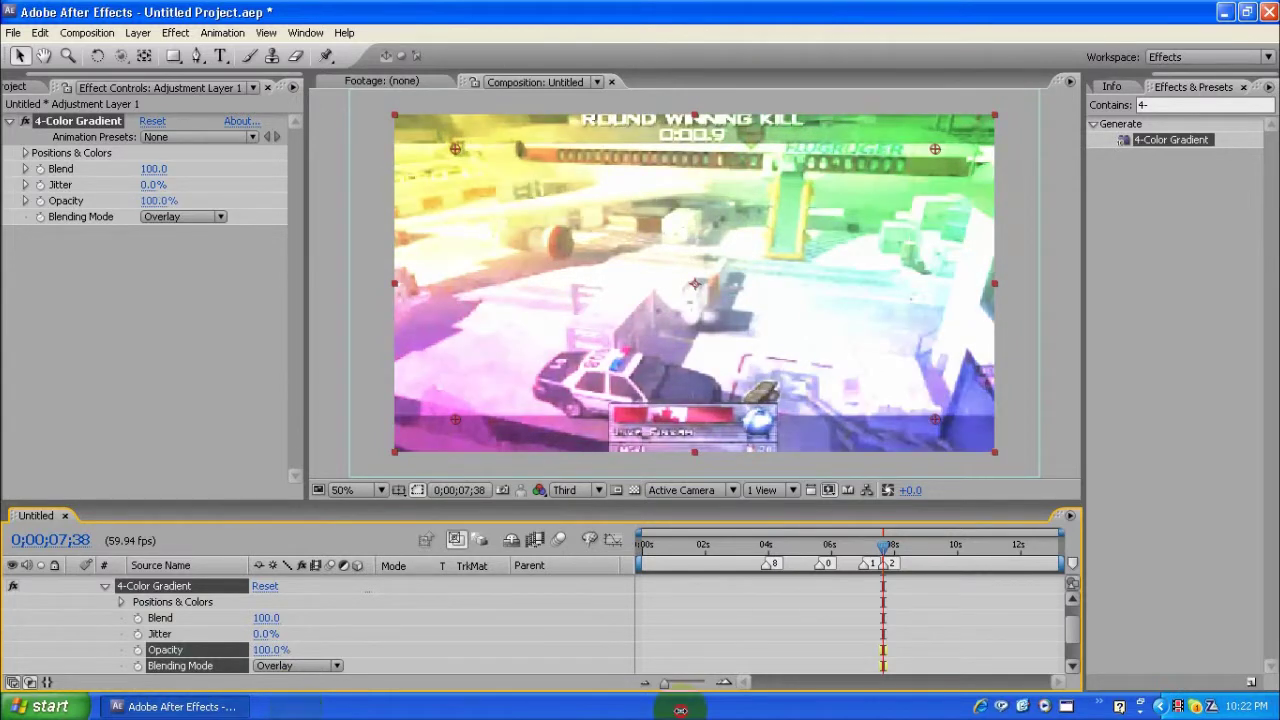
pyautogui.moveTo(1072, 634); pyautogui.dragTo(1078, 604)
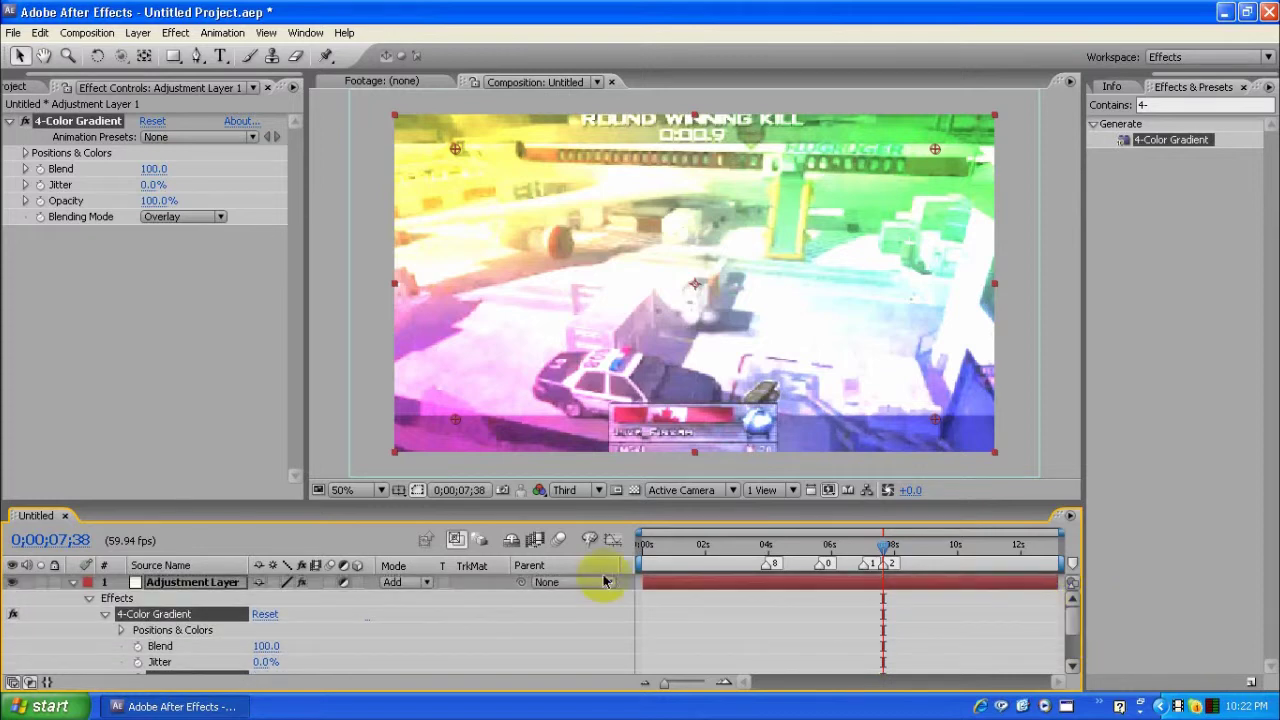
pyautogui.click(768, 545)
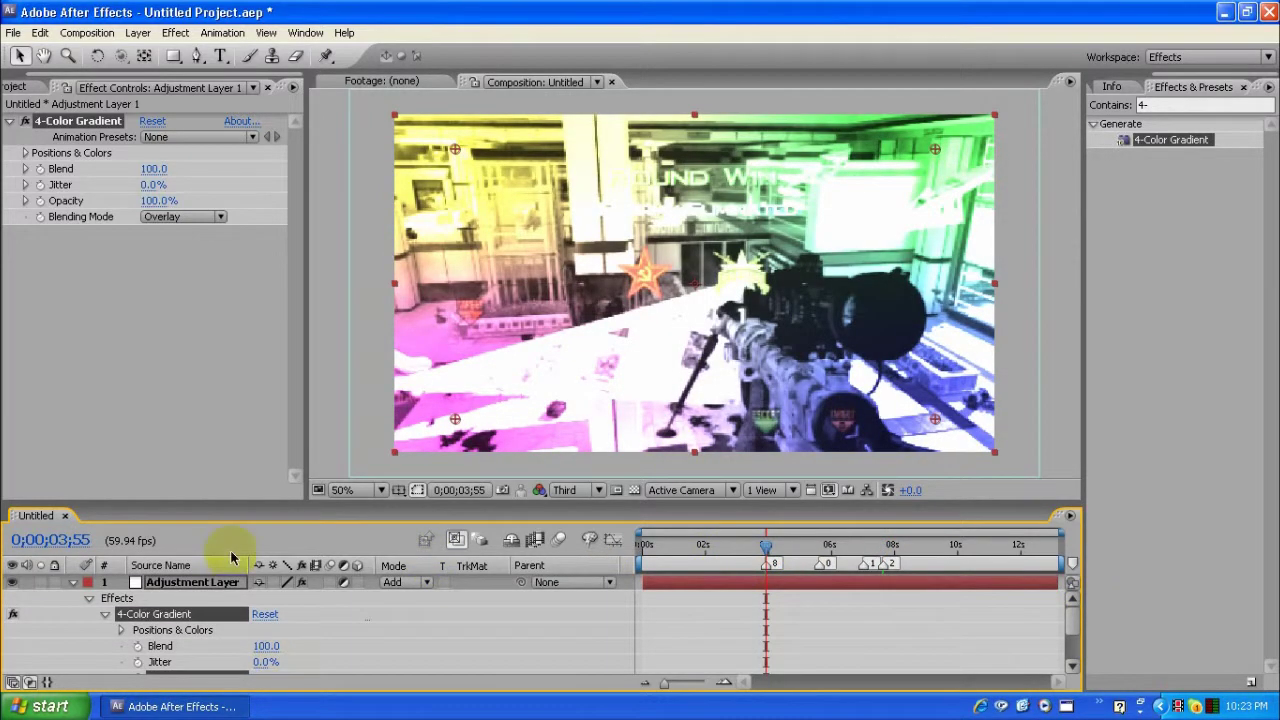
# Return the adjustment layer from Add to Normal blending mode.
pyautogui.click(410, 582)
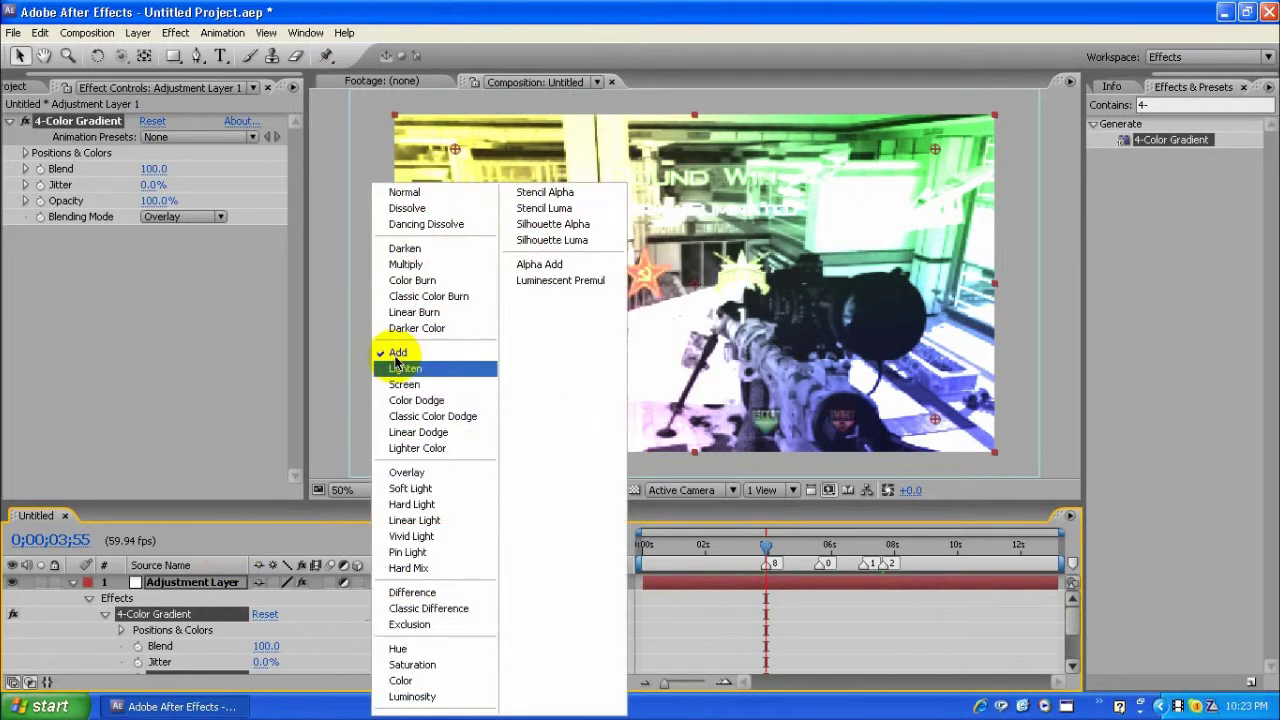
pyautogui.click(420, 193)
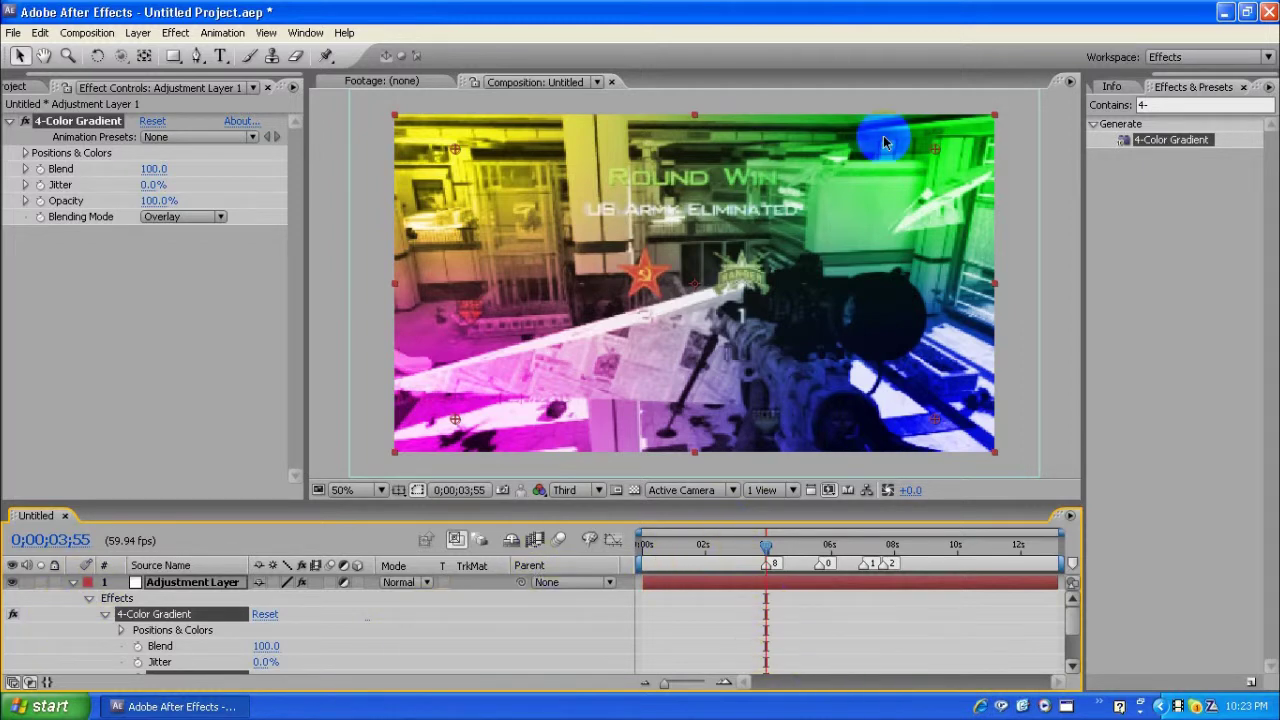
pyautogui.click(1104, 86)
# Step back to 0;00;03;54 and enter Blend 5 and Opacity 0 for the 4-Color Gradient.
pyautogui.click(1123, 110)
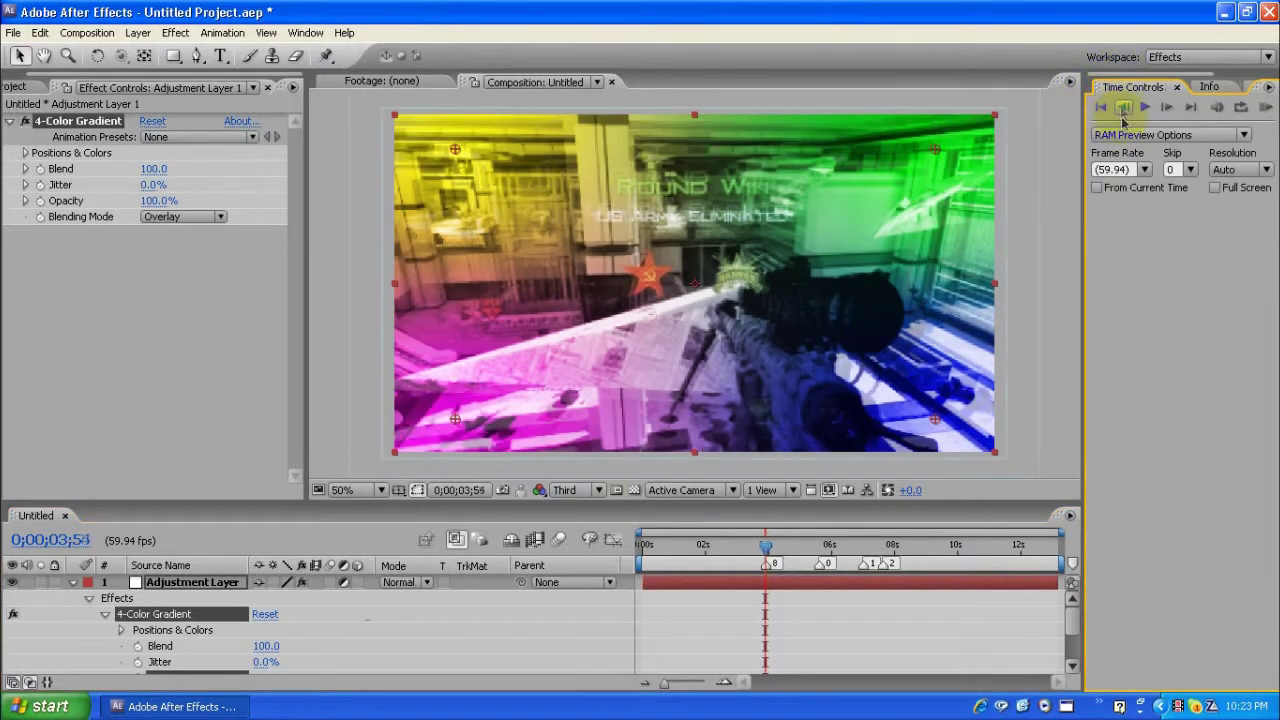
pyautogui.click(266, 646)
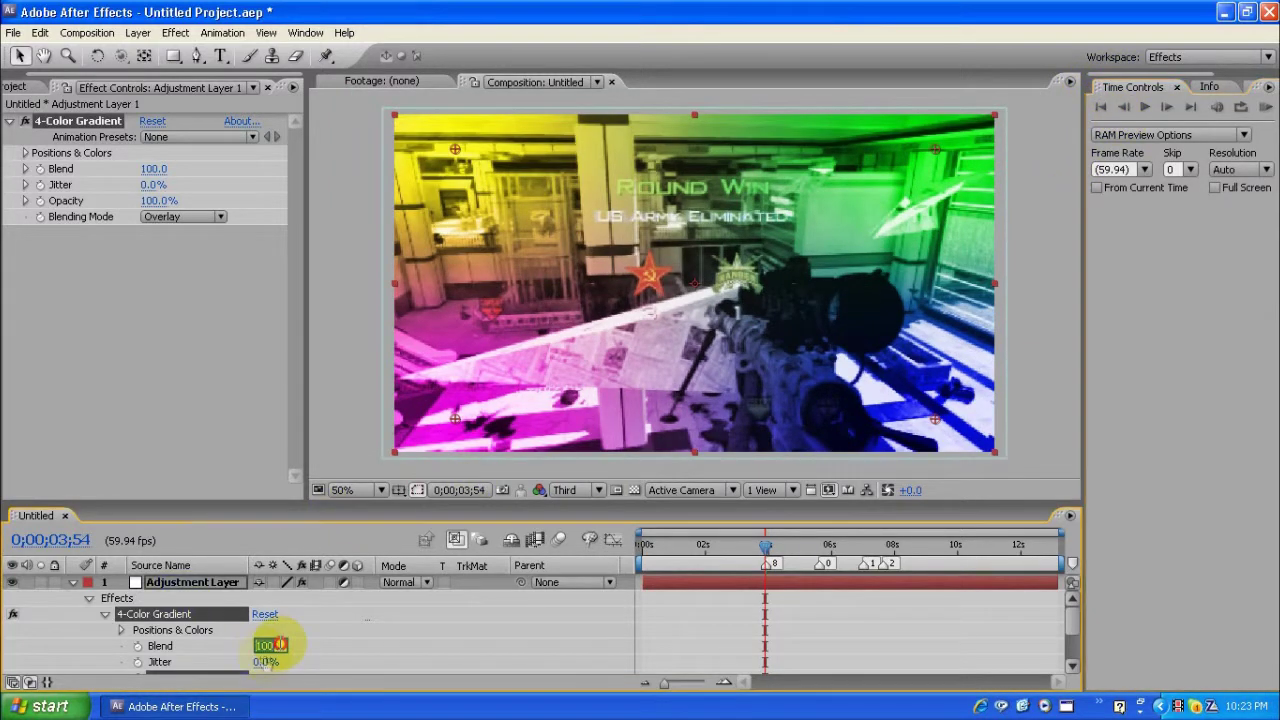
pyautogui.write('5')
pyautogui.press('Return')
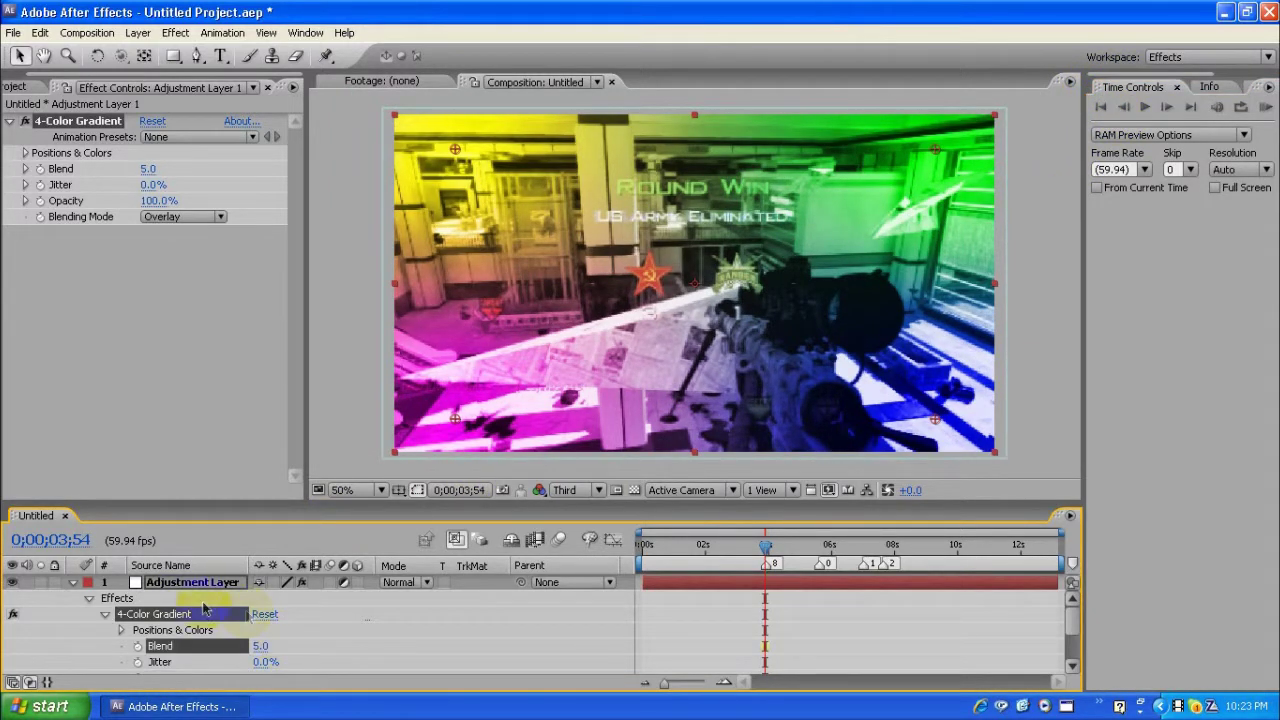
pyautogui.click(260, 647)
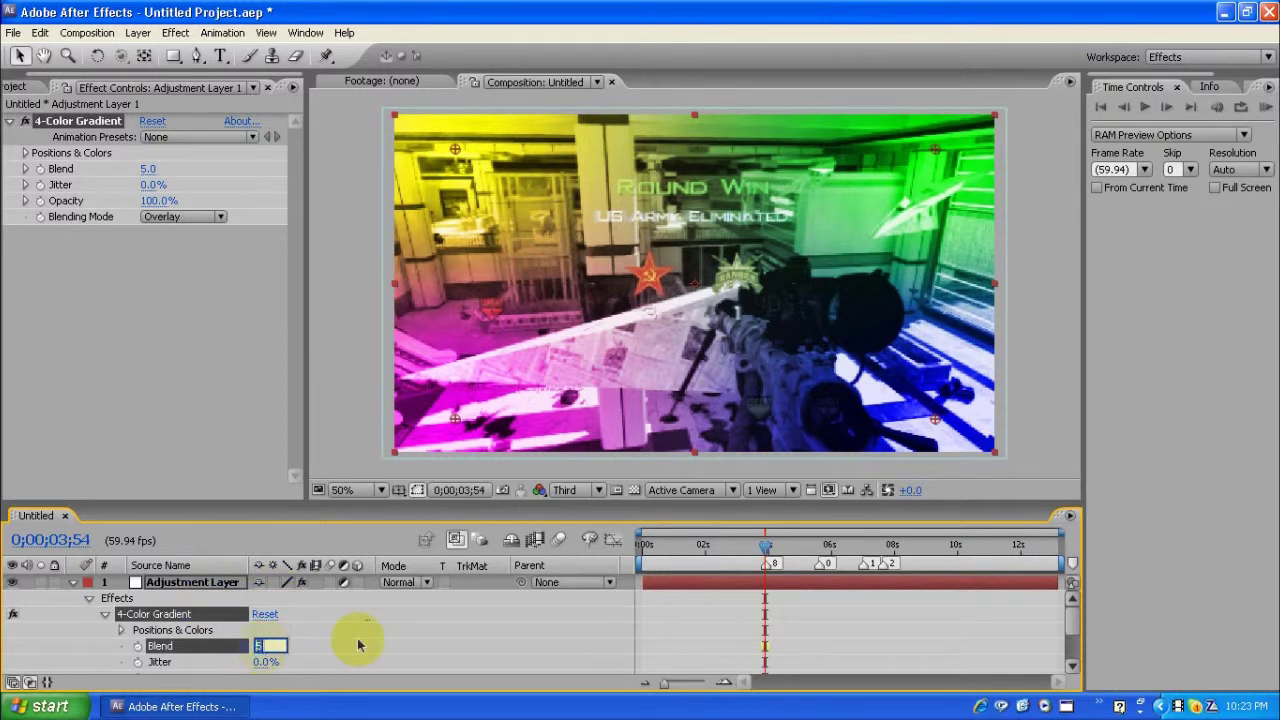
pyautogui.click(391, 650)
pyautogui.scroll(-1, 352, 629)
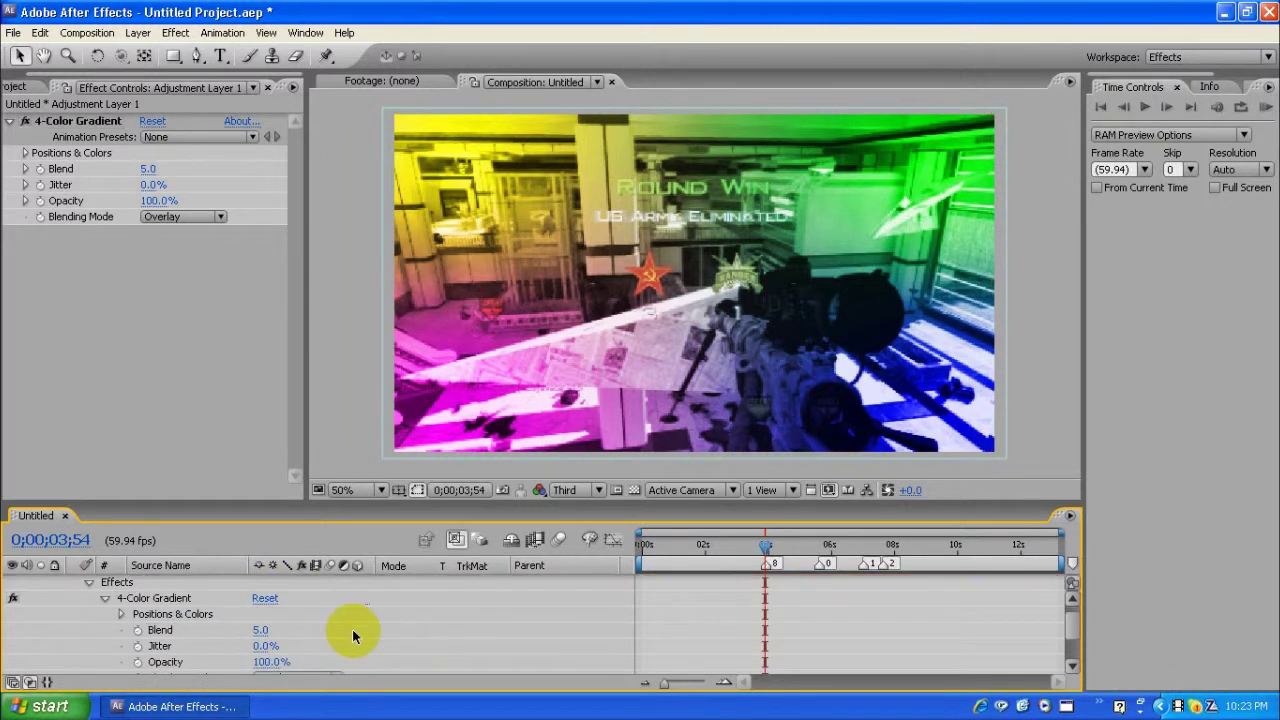
pyautogui.write('0')
pyautogui.press('Return')
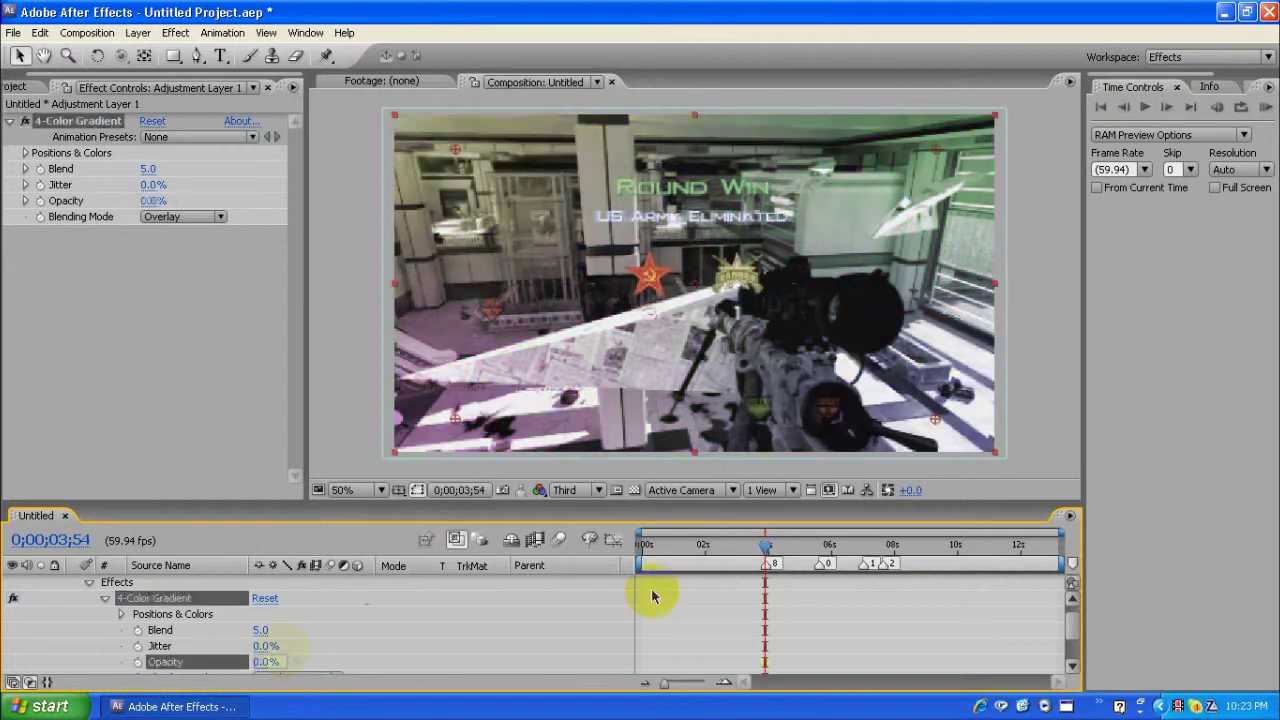
# Start gradient Opacity keyframes: 0% at 0;00;03;54 and 100% at 0;00;03;55.
pyautogui.click(138, 662)
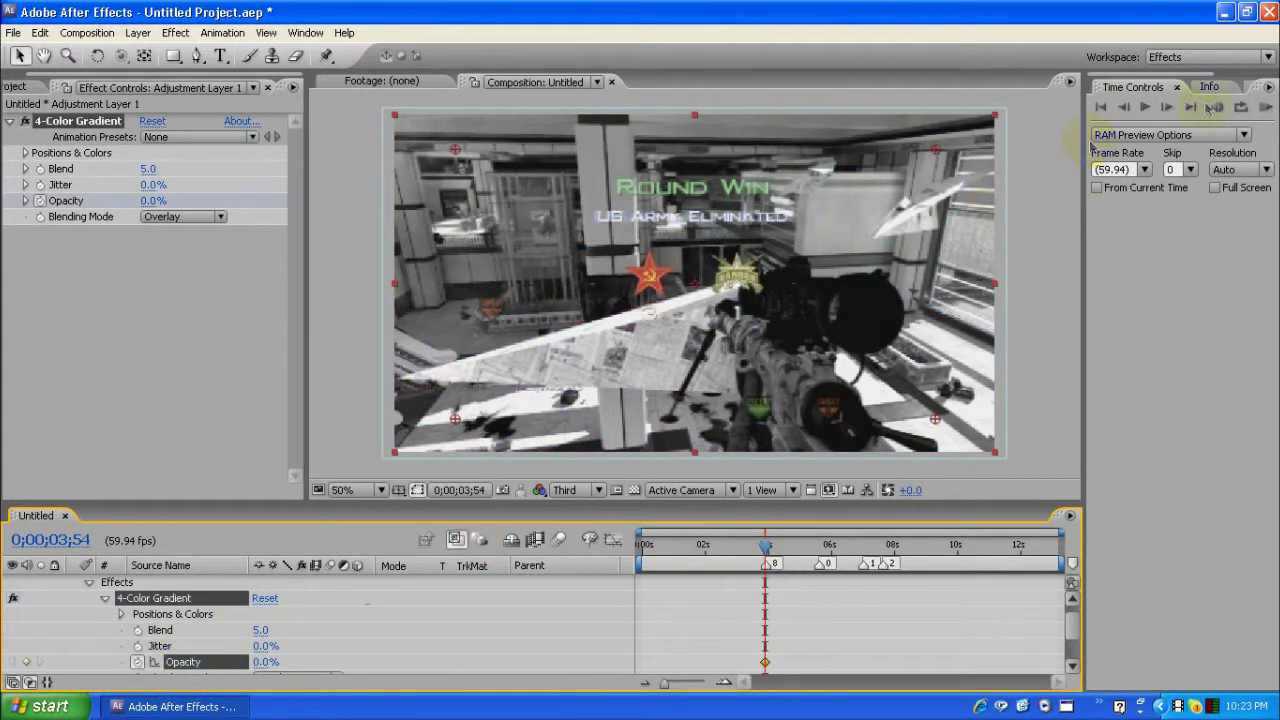
pyautogui.click(1166, 106)
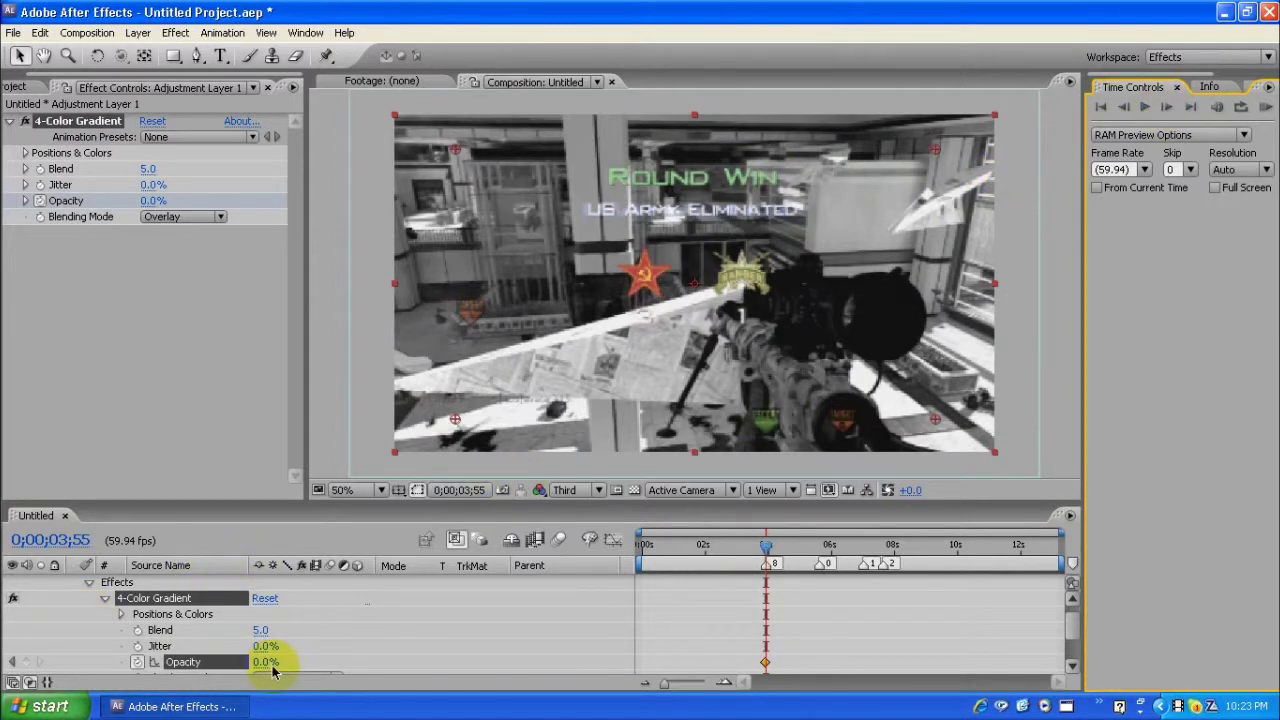
pyautogui.moveTo(262, 662); pyautogui.dragTo(22, 660)
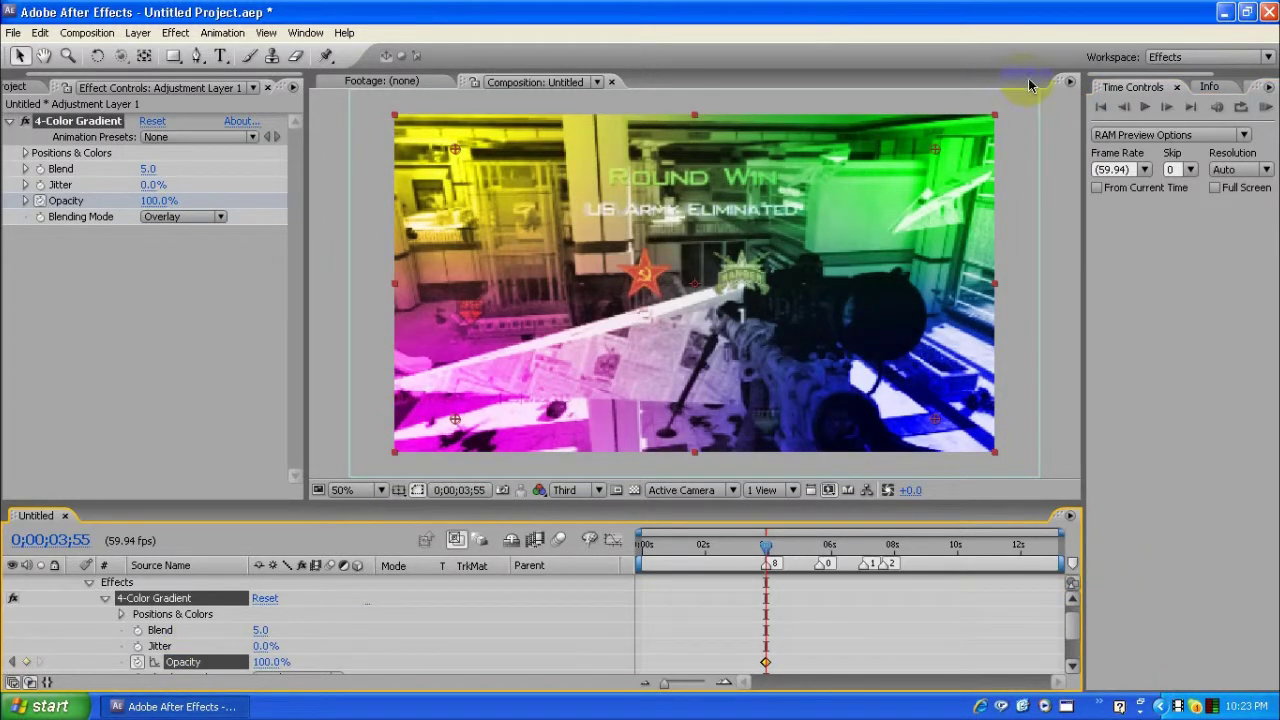
# Key gradient Opacity at 0% on 0;00;05;36 and 100% on 0;00;05;37.
pyautogui.press('0')
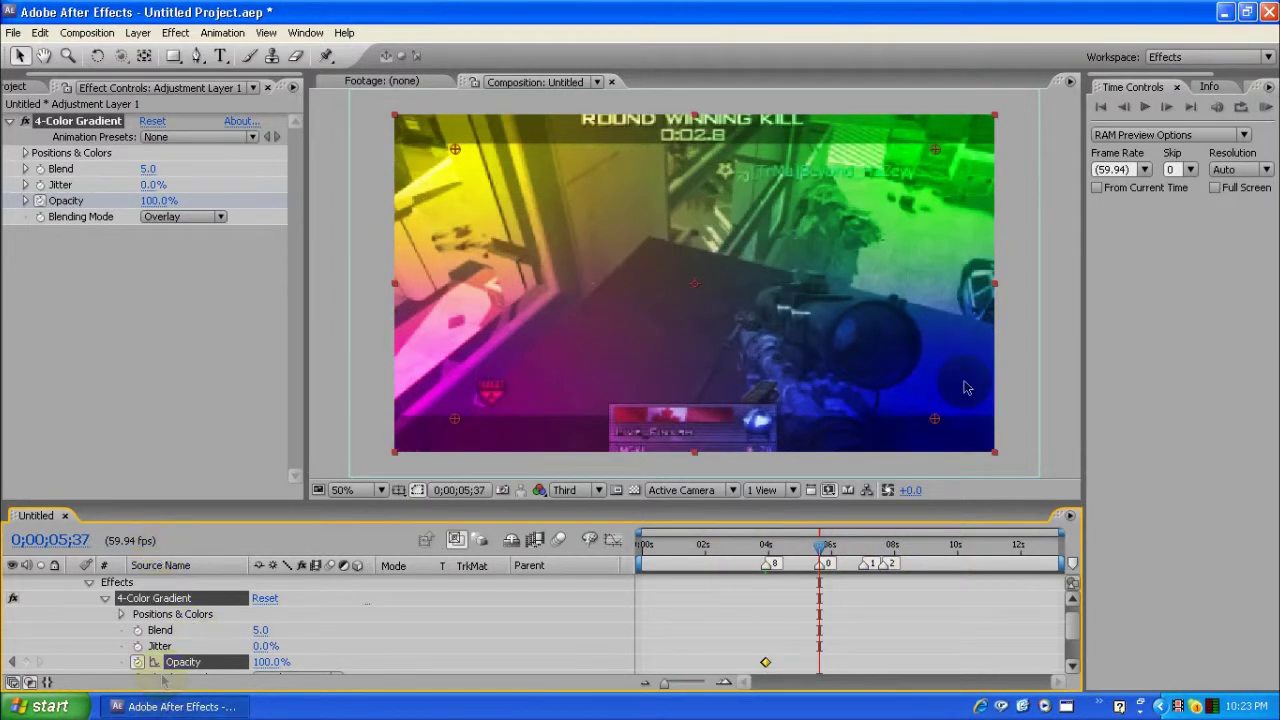
pyautogui.click(1123, 106)
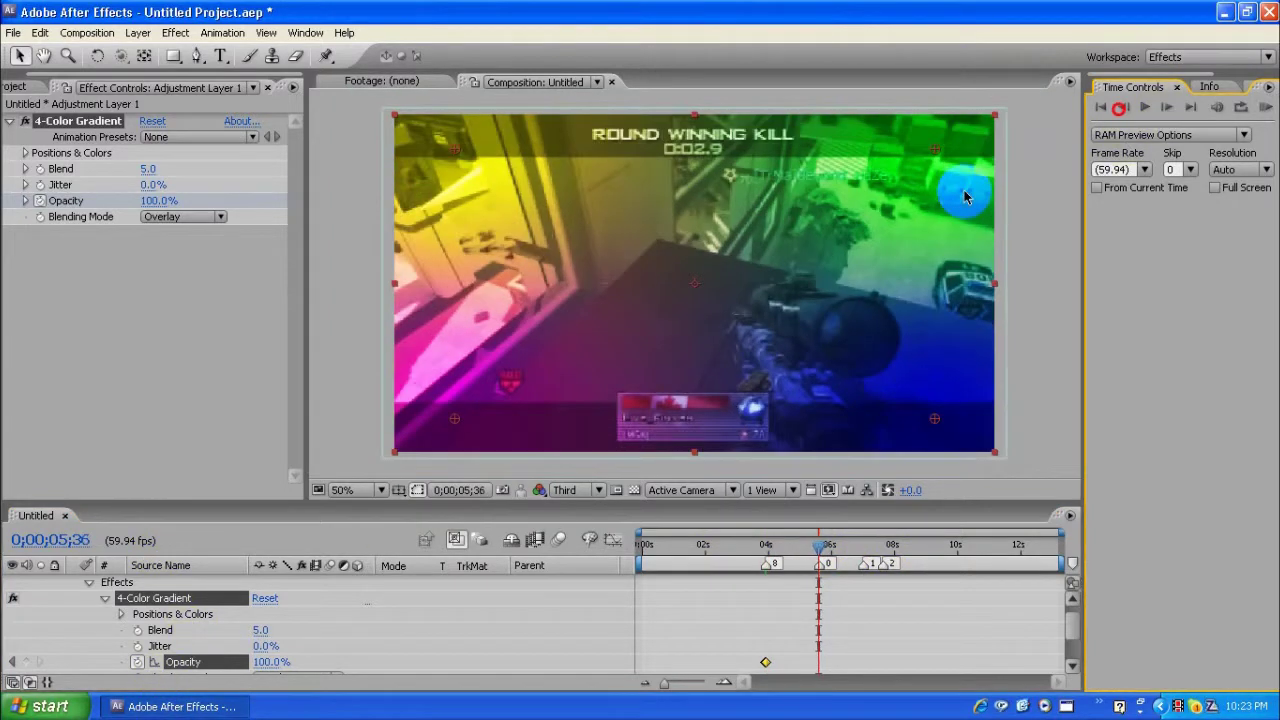
pyautogui.click(272, 661)
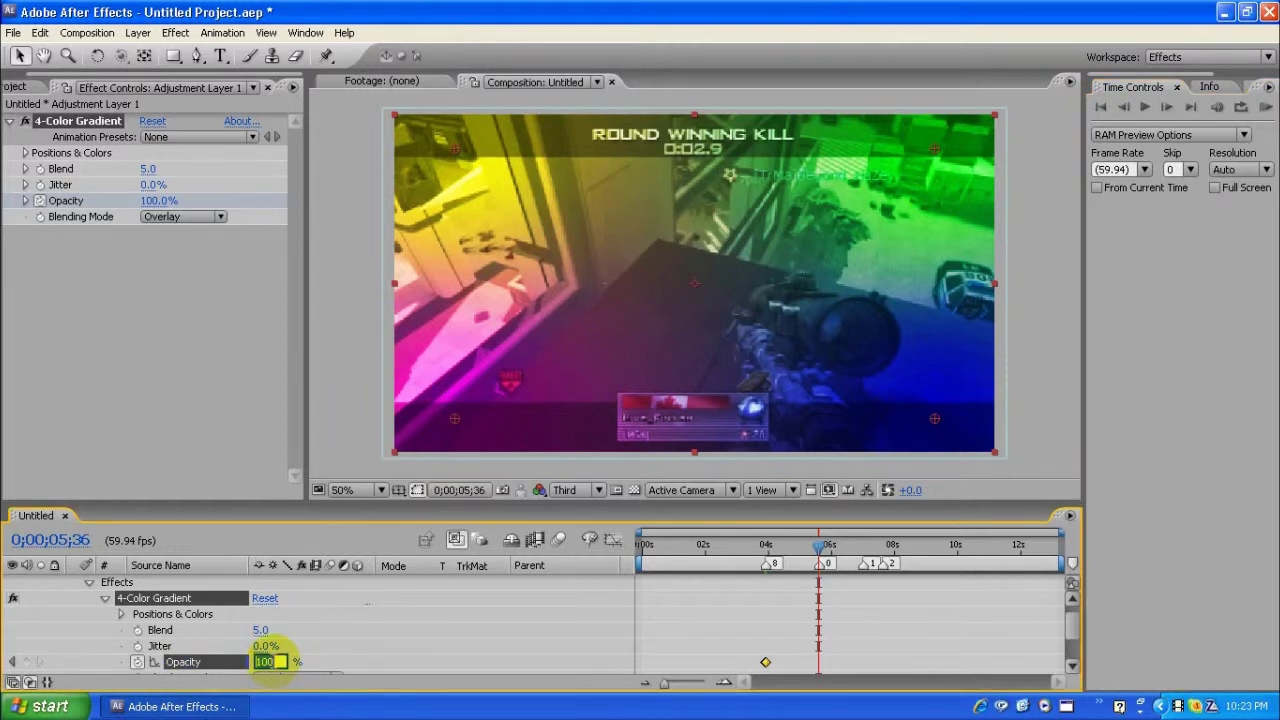
pyautogui.press('Return')
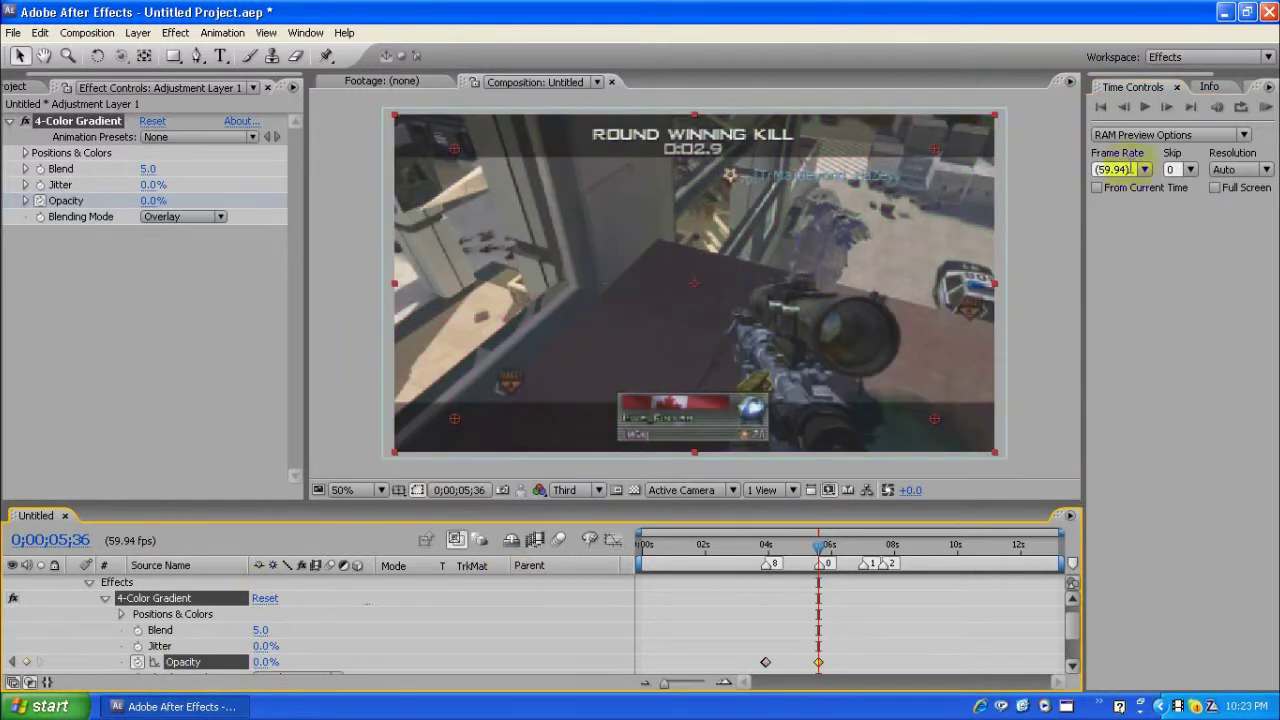
pyautogui.click(1166, 106)
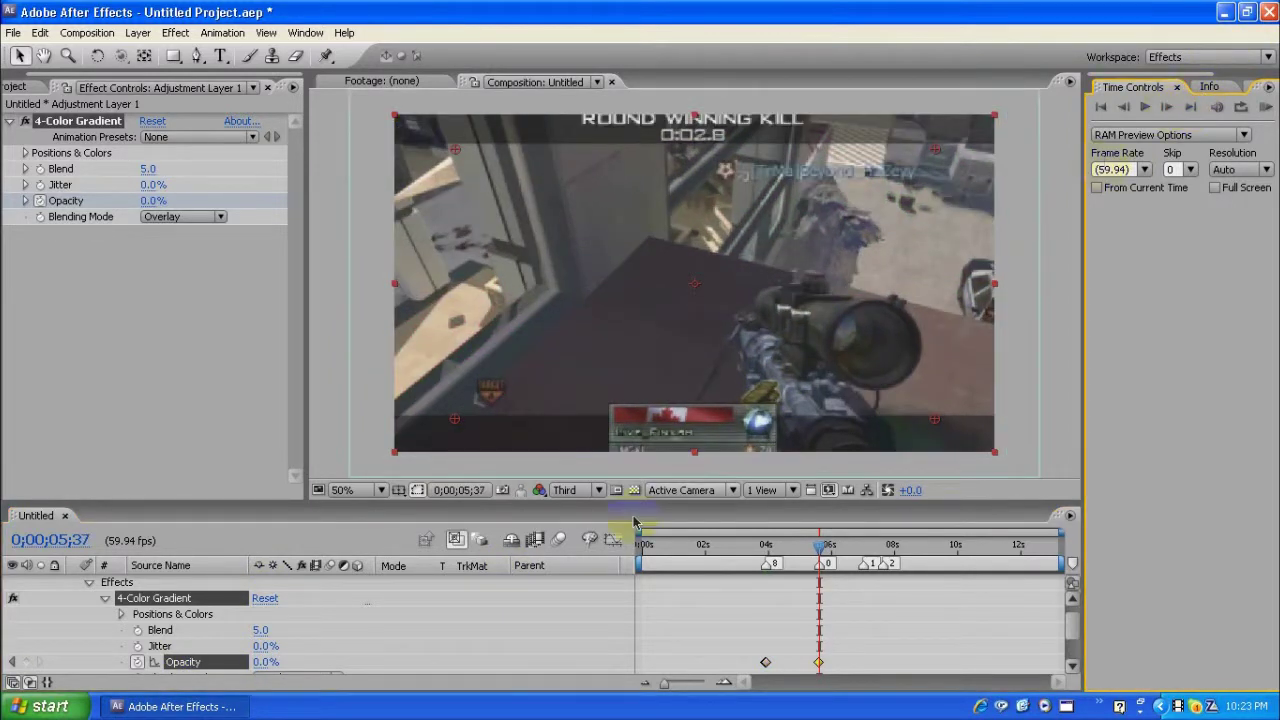
pyautogui.click(266, 661)
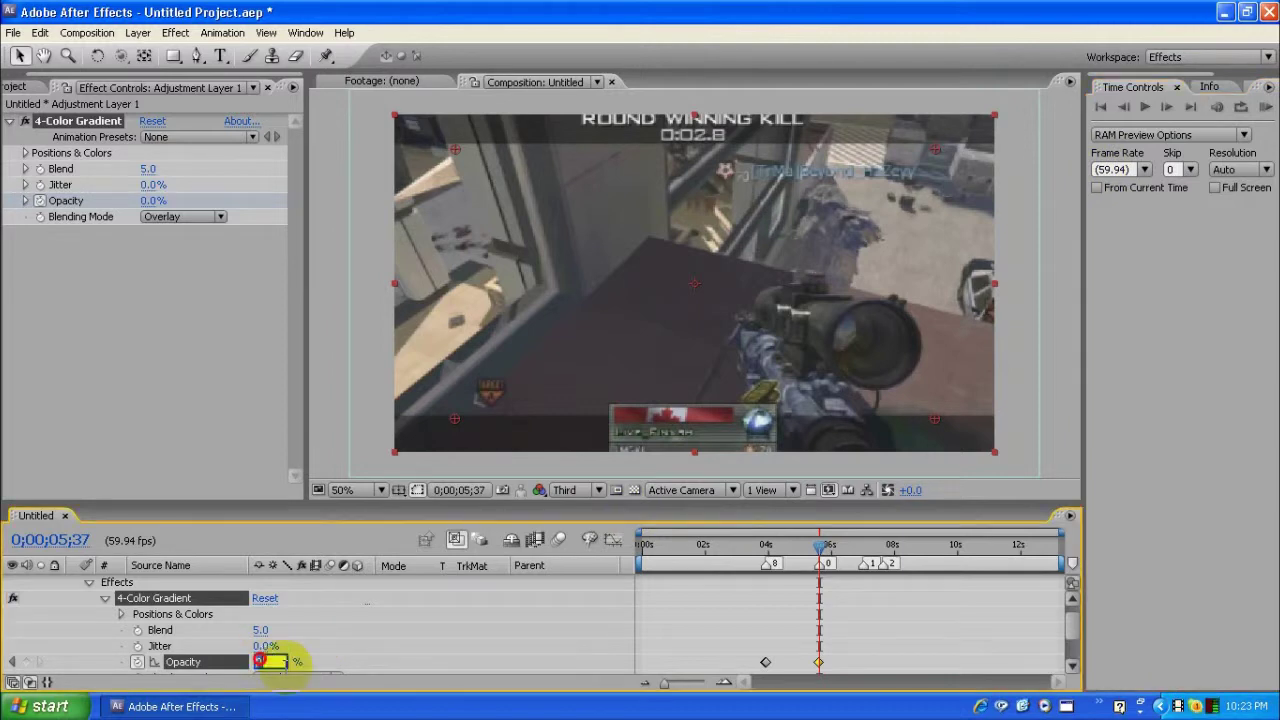
pyautogui.write('100')
pyautogui.press('Return')
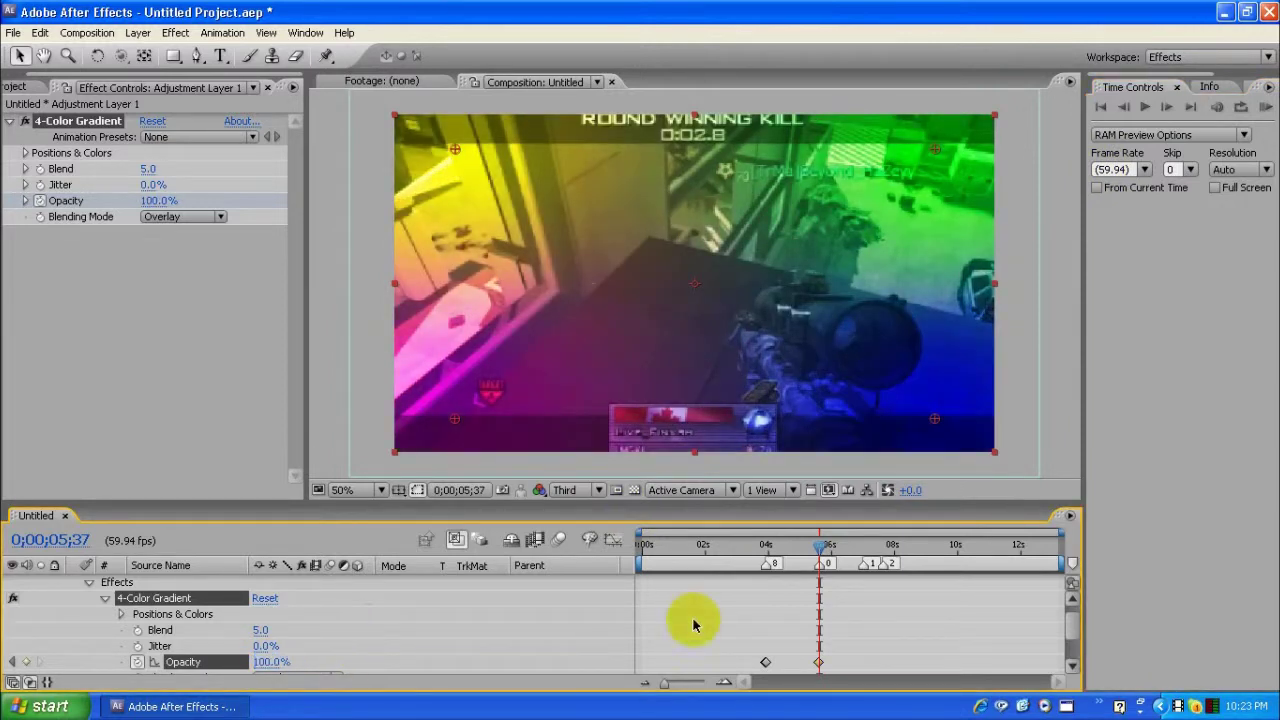
pyautogui.click(866, 566)
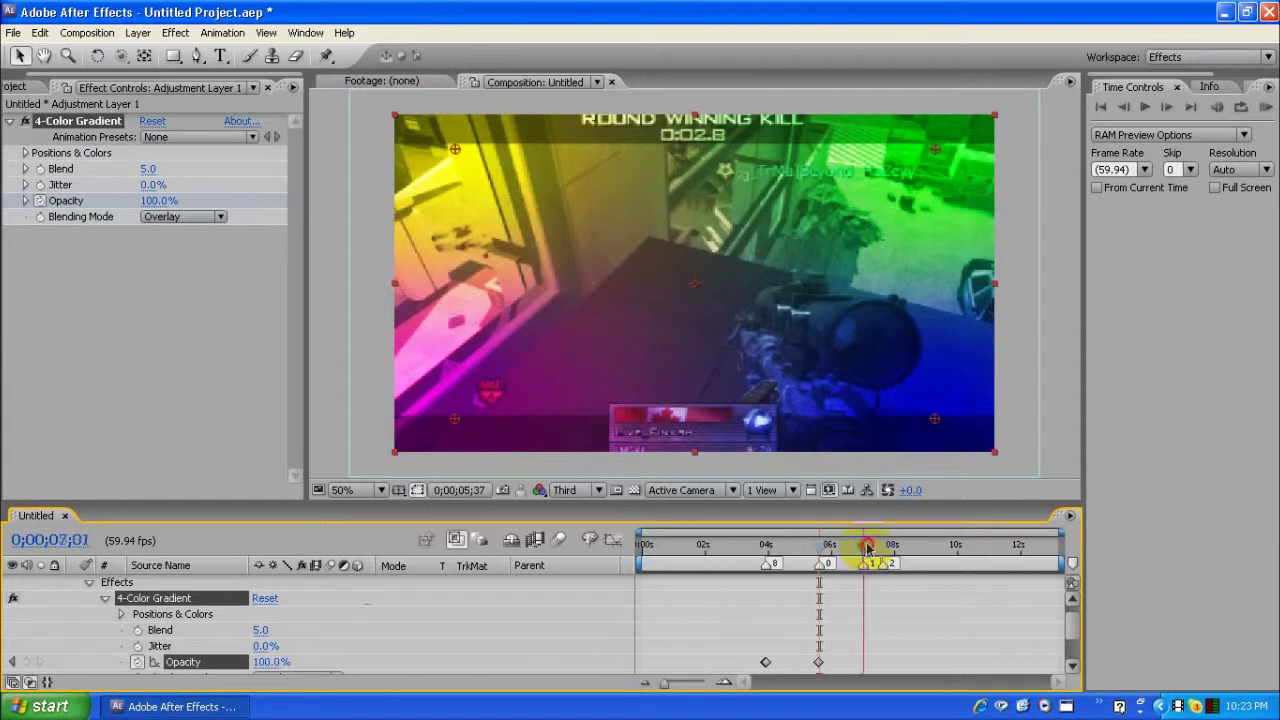
# Key gradient Opacity 0% at 0;00;07;00 and 100% at marker 1, 0;00;07;01.
pyautogui.click(1124, 106)
pyautogui.click(265, 663)
pyautogui.write('0')
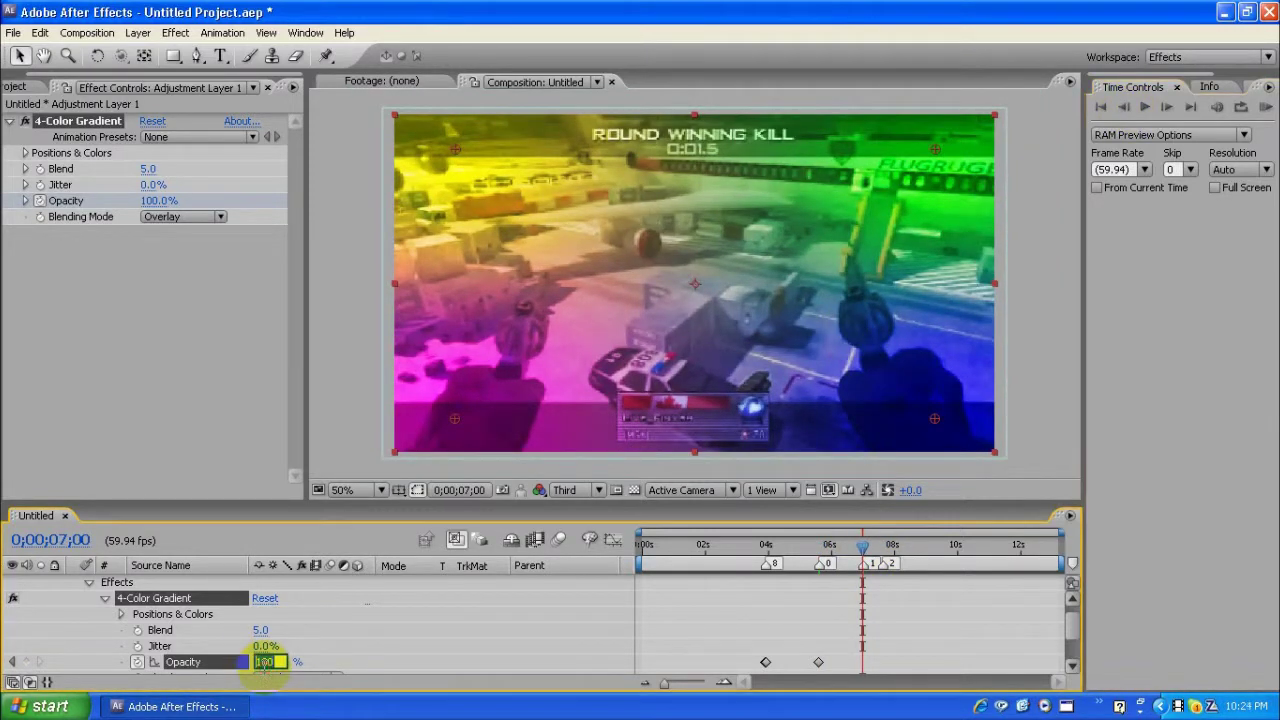
pyautogui.press('Return')
pyautogui.click(1166, 106)
pyautogui.click(265, 662)
pyautogui.write('10')
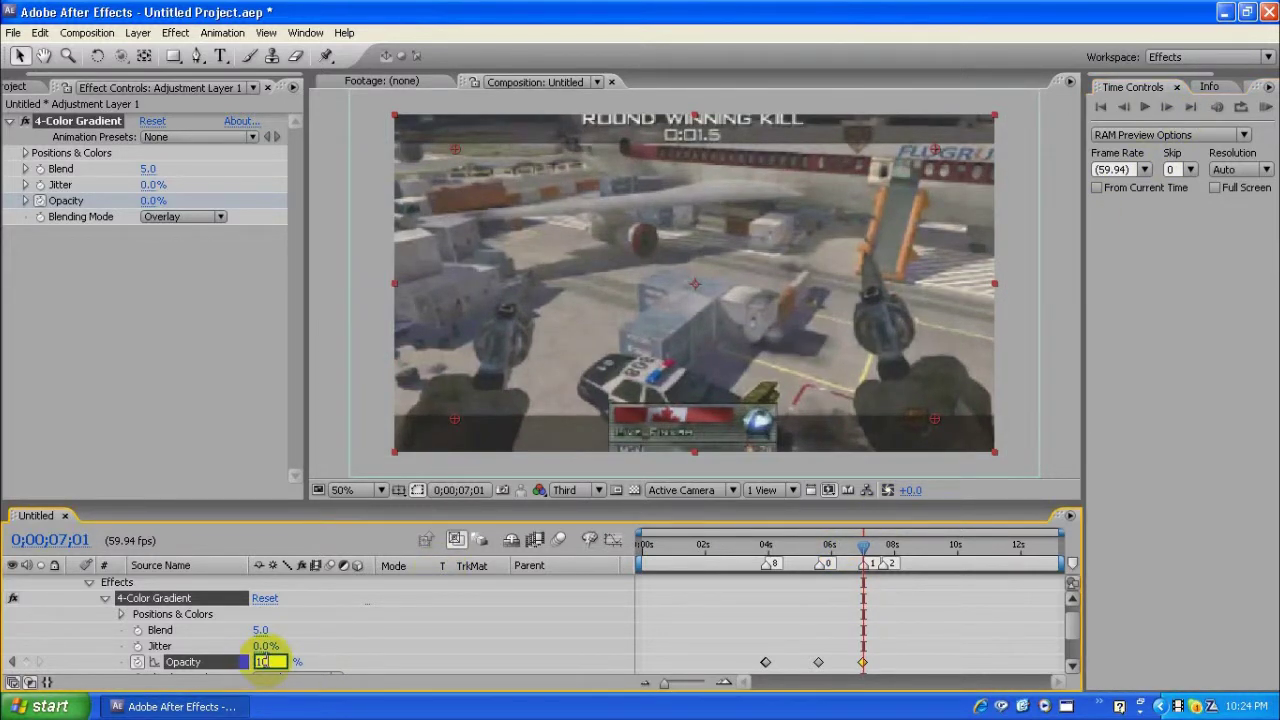
pyautogui.write('0')
pyautogui.press('Return')
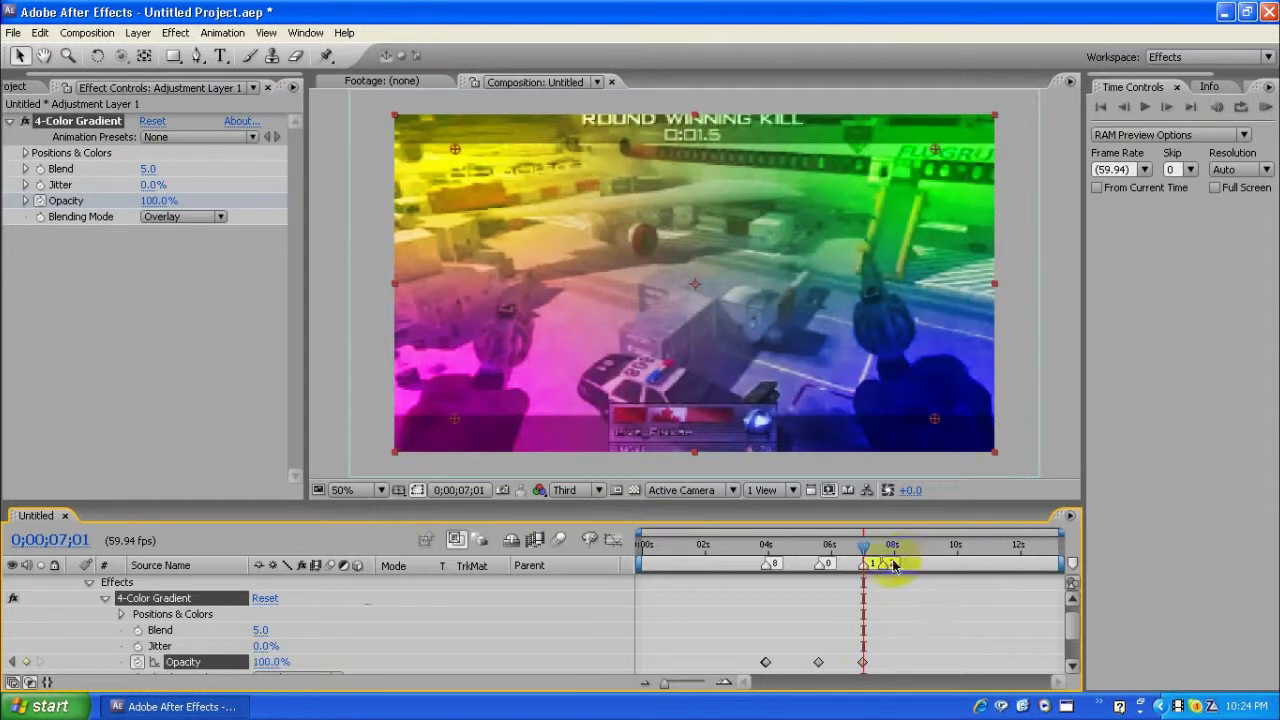
# Key Opacity 0% one frame before marker 2 and 100% on it at 0;00;07;38.
pyautogui.press('2')
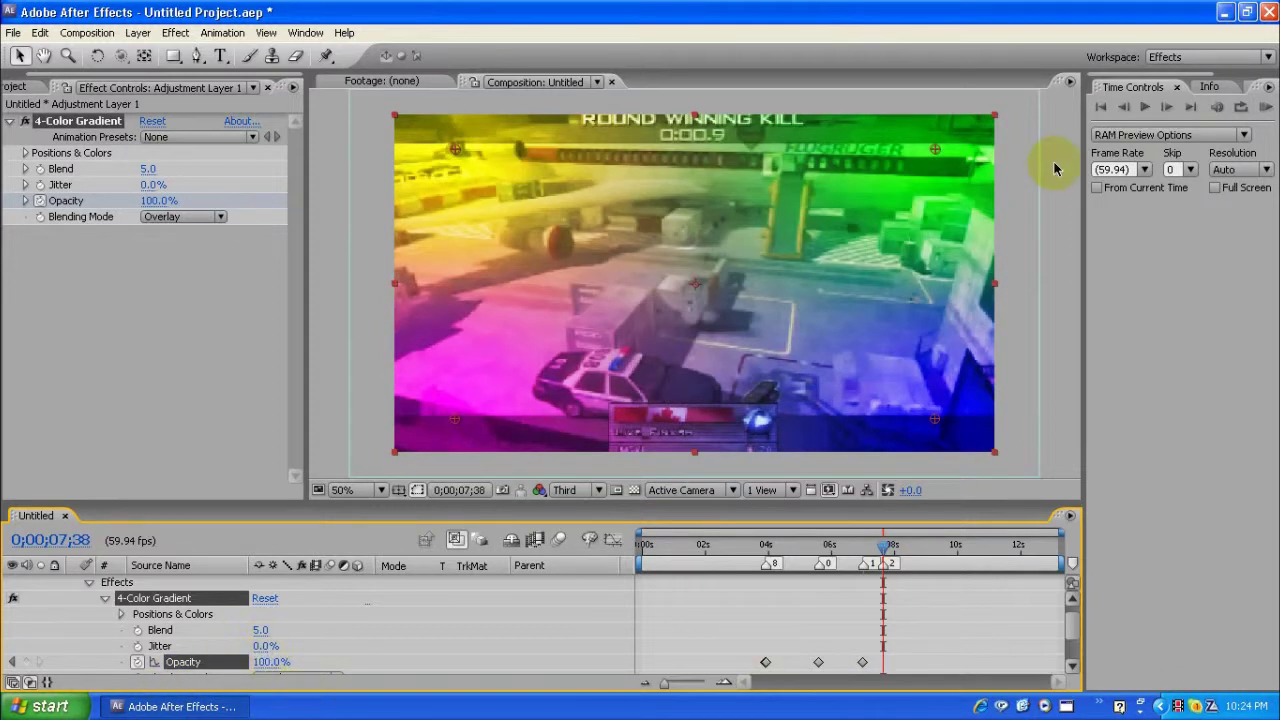
pyautogui.click(1124, 107)
pyautogui.click(264, 662)
pyautogui.write('0')
pyautogui.press('Return')
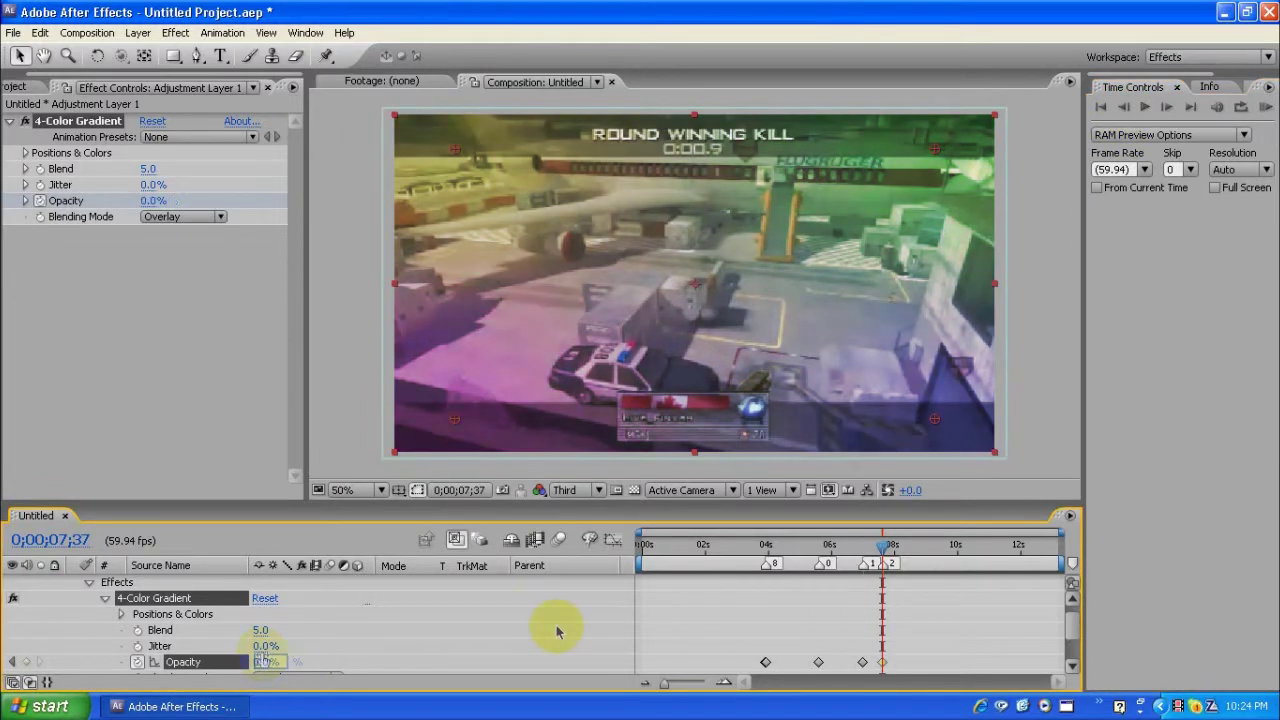
pyautogui.click(1165, 106)
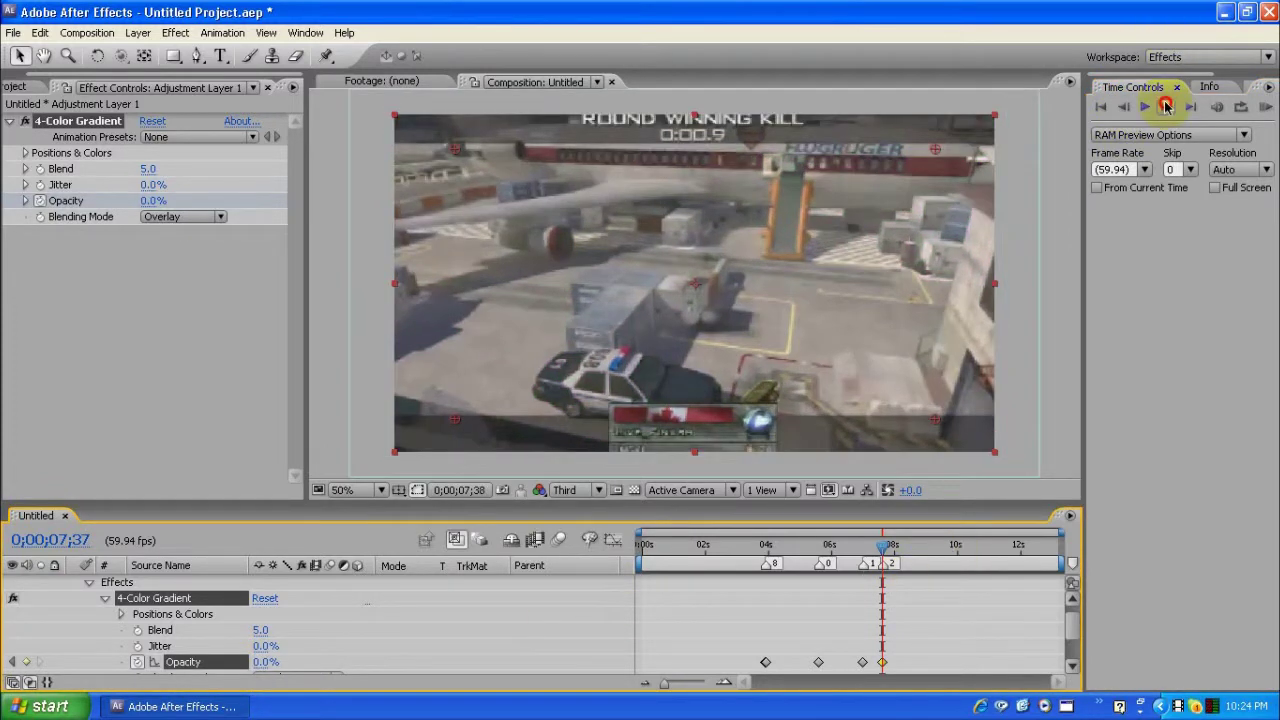
pyautogui.click(264, 662)
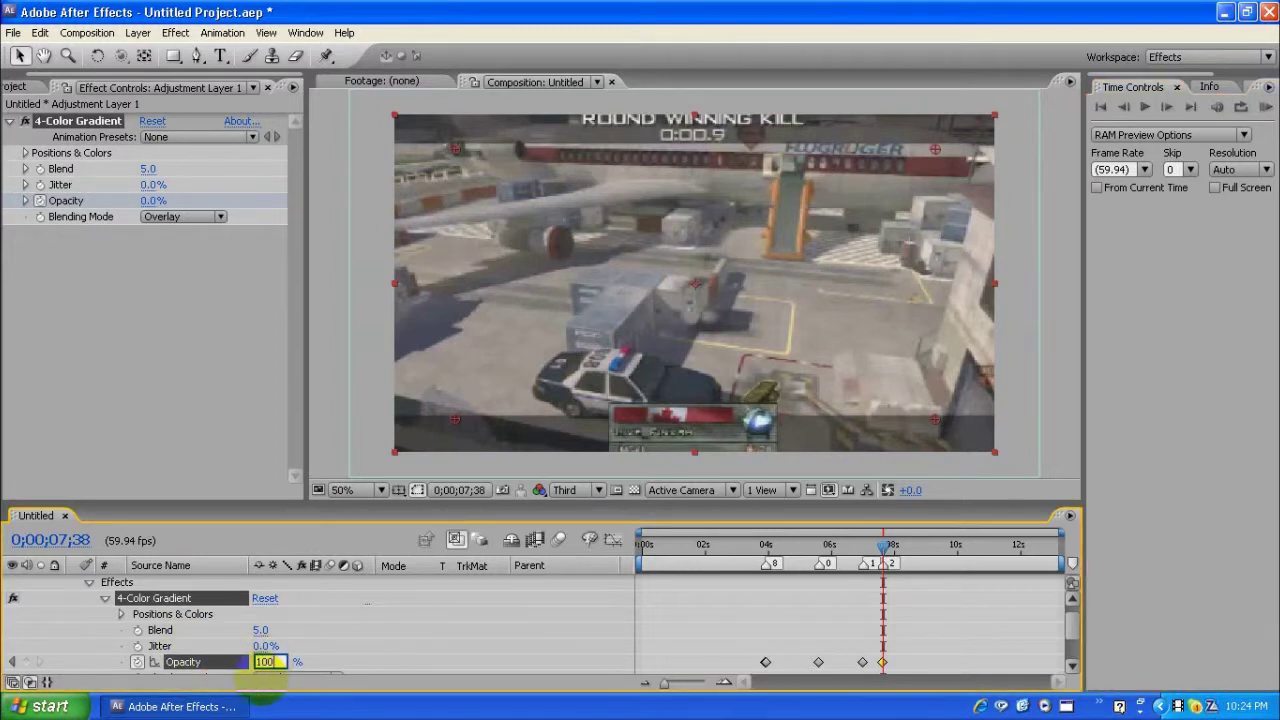
pyautogui.write('100')
pyautogui.press('Return')
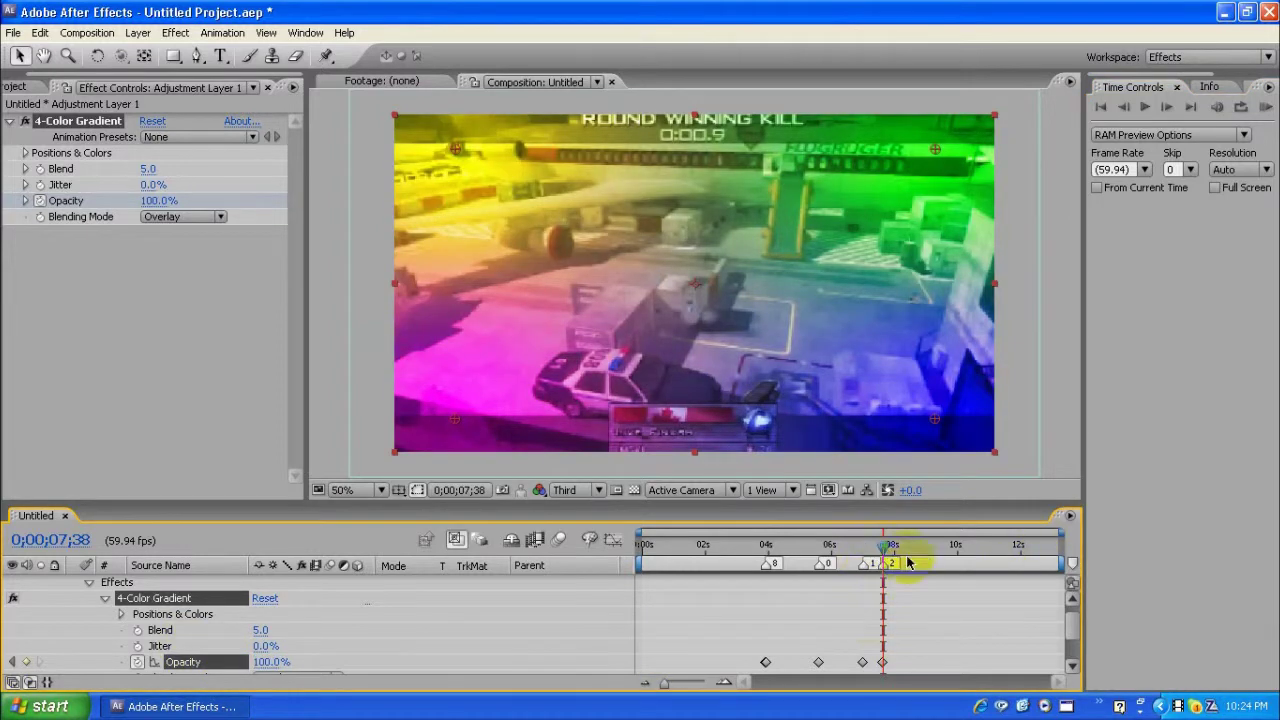
pyautogui.moveTo(1071, 618); pyautogui.dragTo(1071, 600)
pyautogui.moveTo(866, 545); pyautogui.dragTo(864, 551)
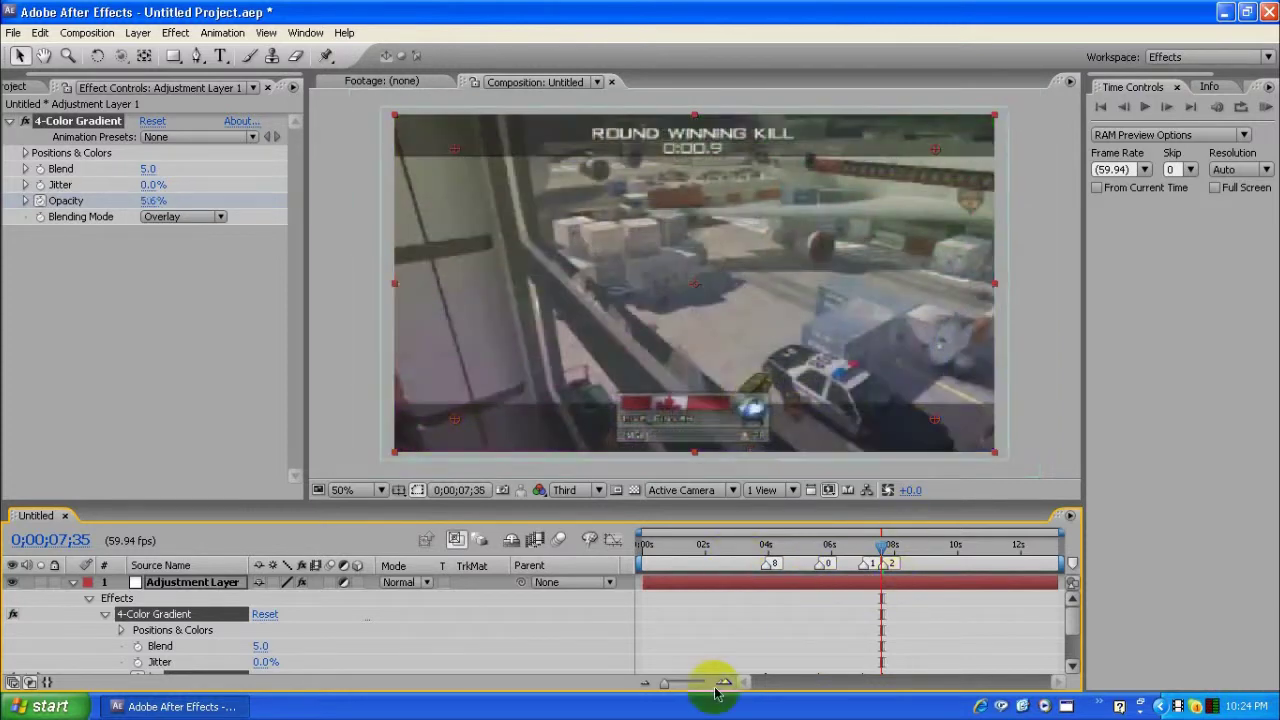
# Place comp marker 3 near 8 seconds and key gradient Opacity 0% at 0;00;08;25.
pyautogui.click(900, 550)
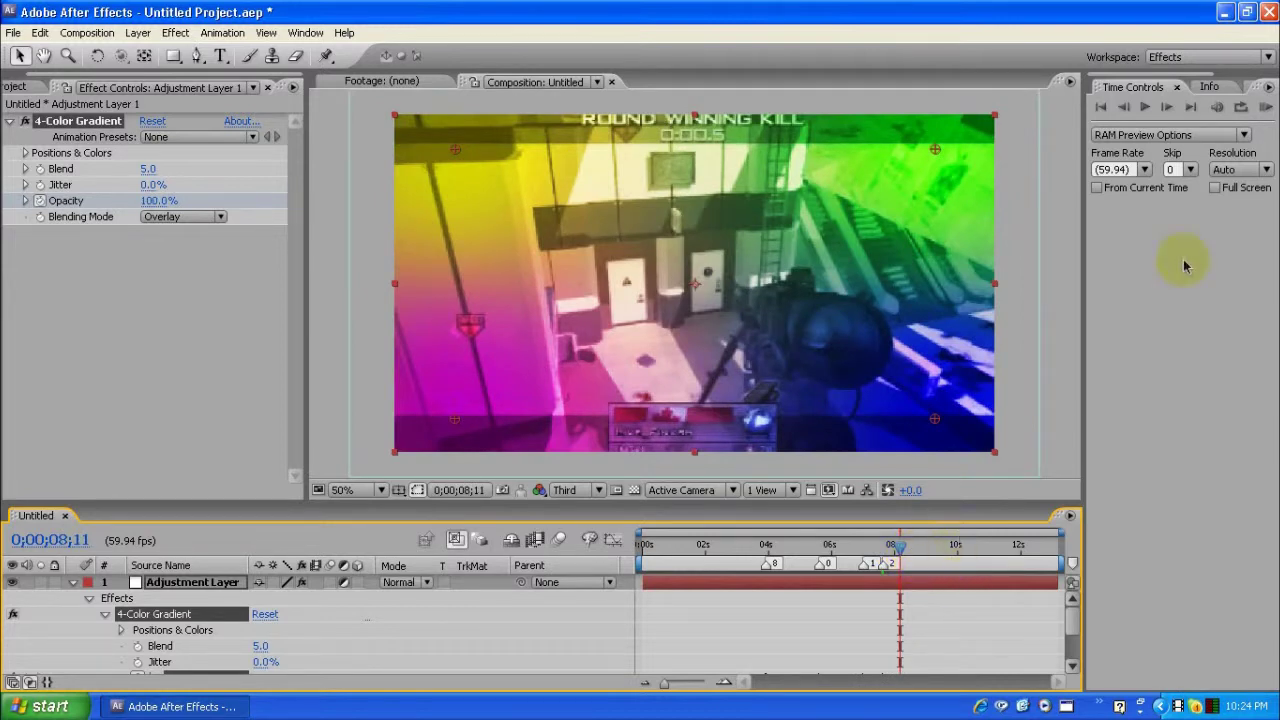
pyautogui.moveTo(1073, 564)
pyautogui.mouseDown()
pyautogui.moveTo(888, 602)
pyautogui.moveTo(911, 570)
pyautogui.moveTo(936, 580)
pyautogui.moveTo(911, 568)
pyautogui.mouseUp()
pyautogui.click(908, 548)
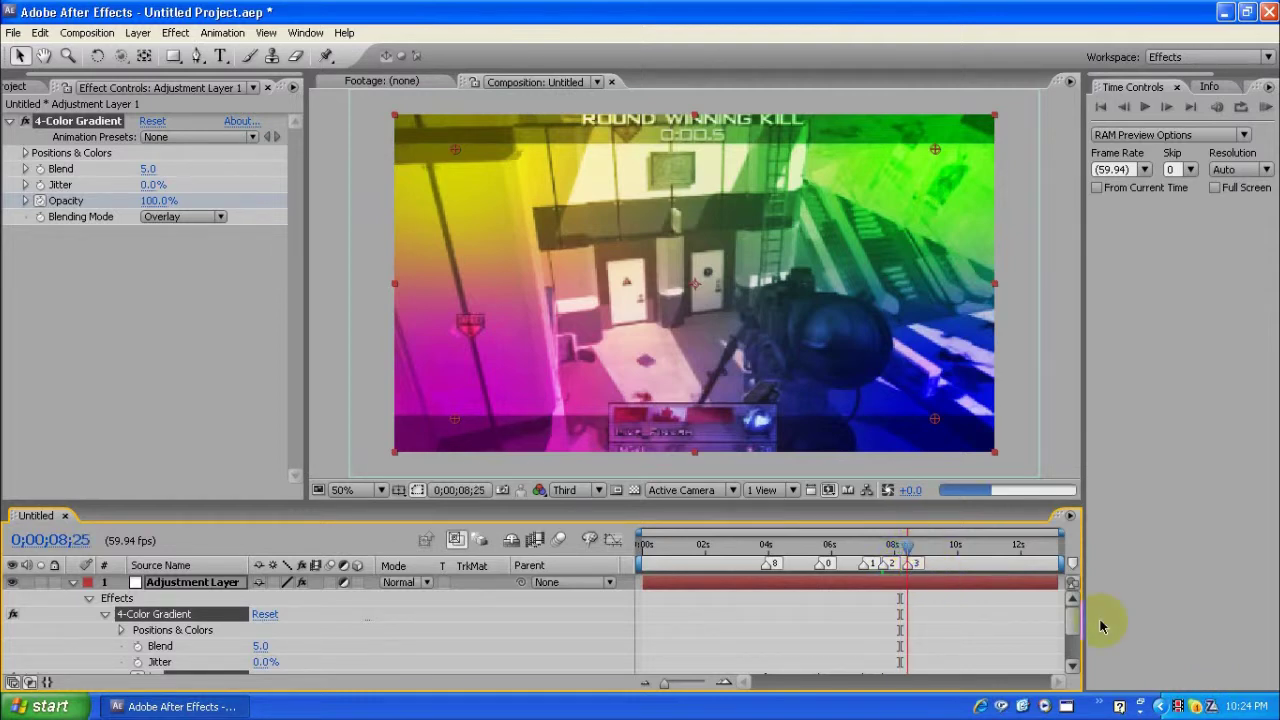
pyautogui.scroll(-5, 1063, 630)
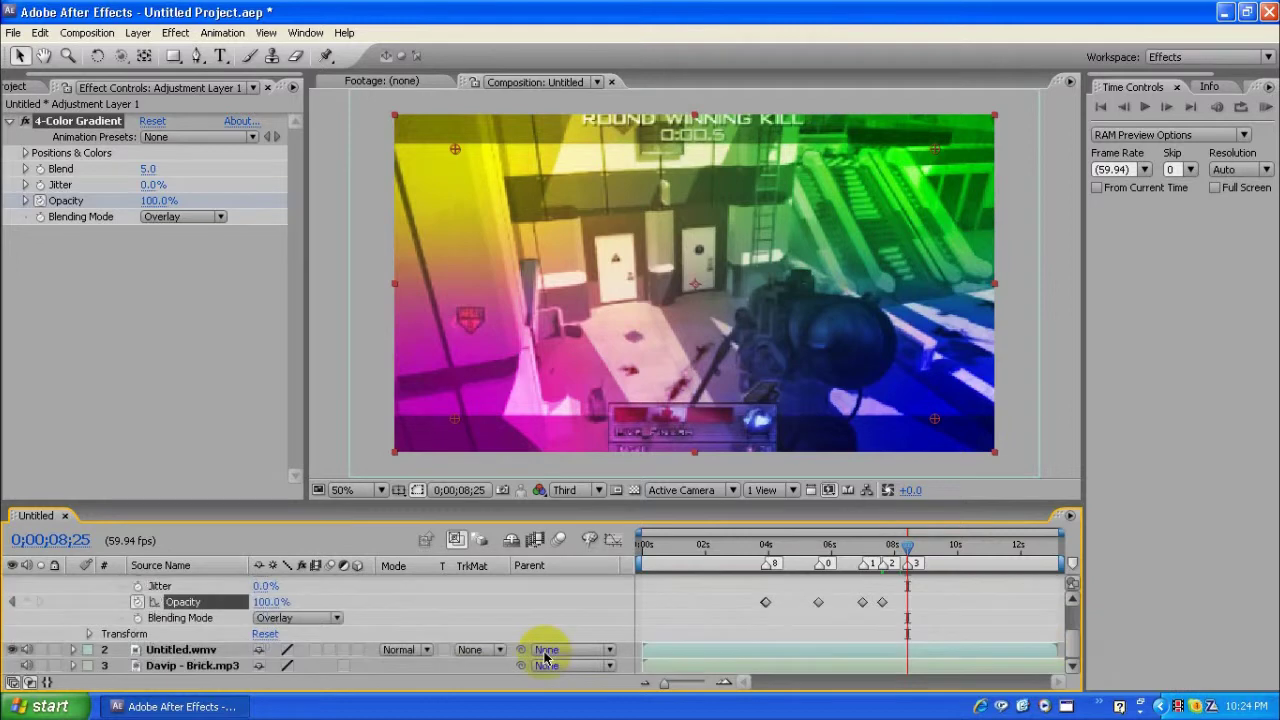
pyautogui.moveTo(277, 601); pyautogui.dragTo(4, 668)
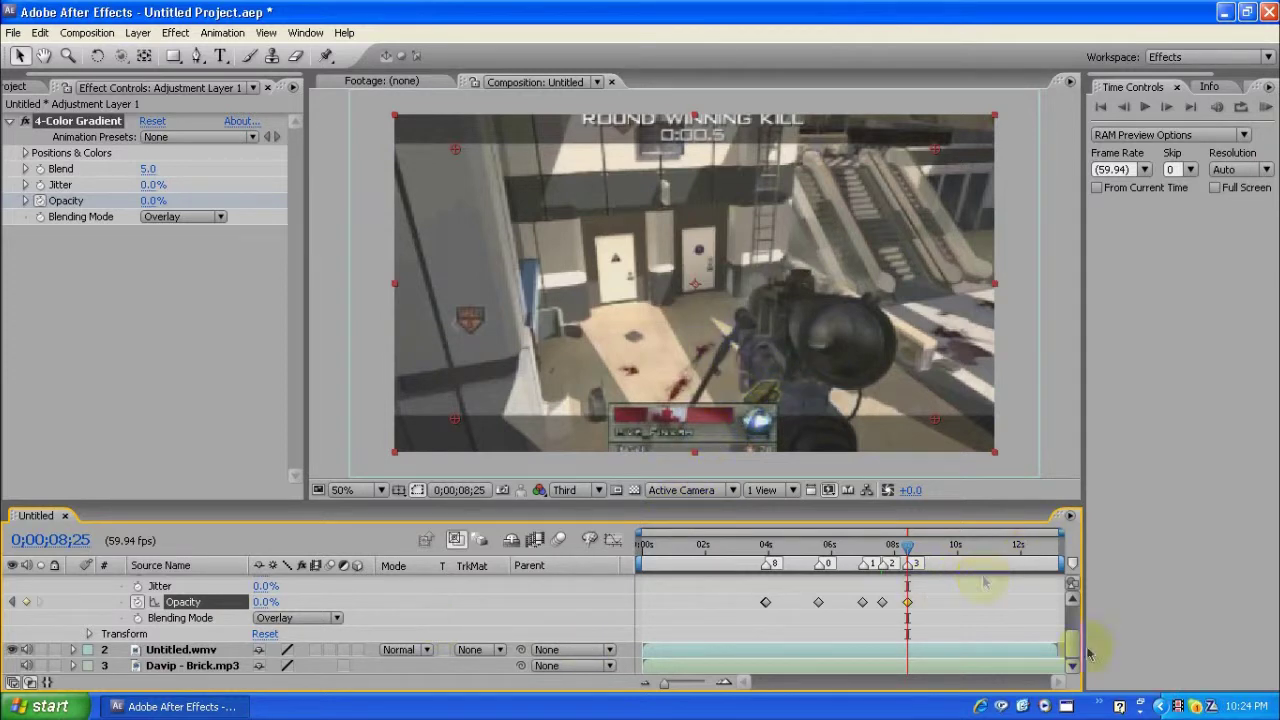
pyautogui.moveTo(1080, 654); pyautogui.dragTo(1080, 600)
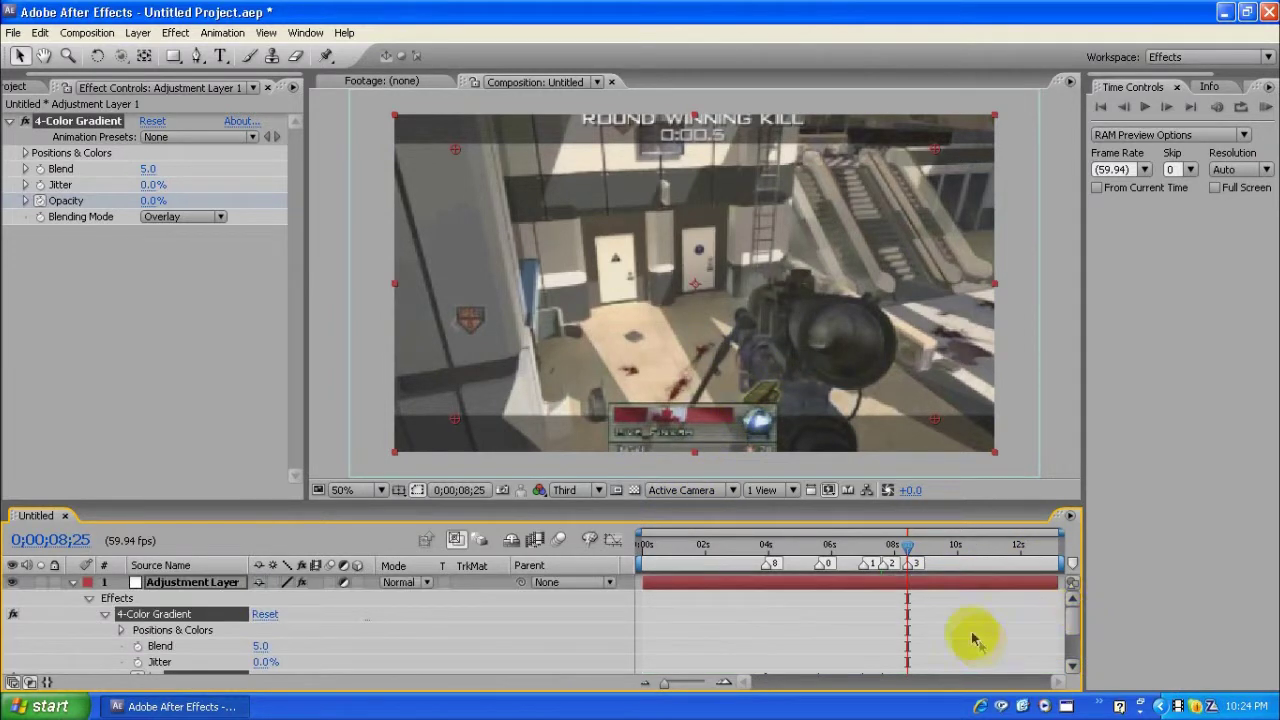
pyautogui.click(75, 583)
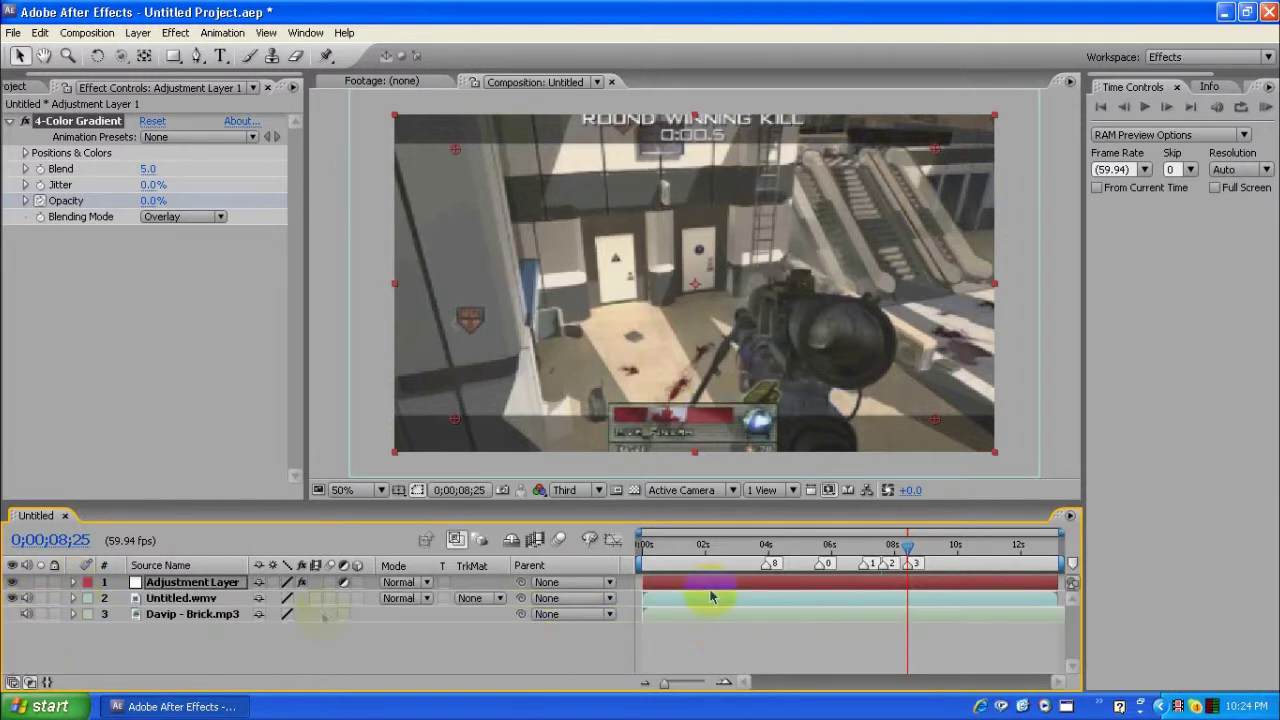
pyautogui.click(219, 598)
# Keyframe Untitled.wmv's Scale to 104% at marker 3 (0;00;08;25) and collapse the layer.
pyautogui.press('s')
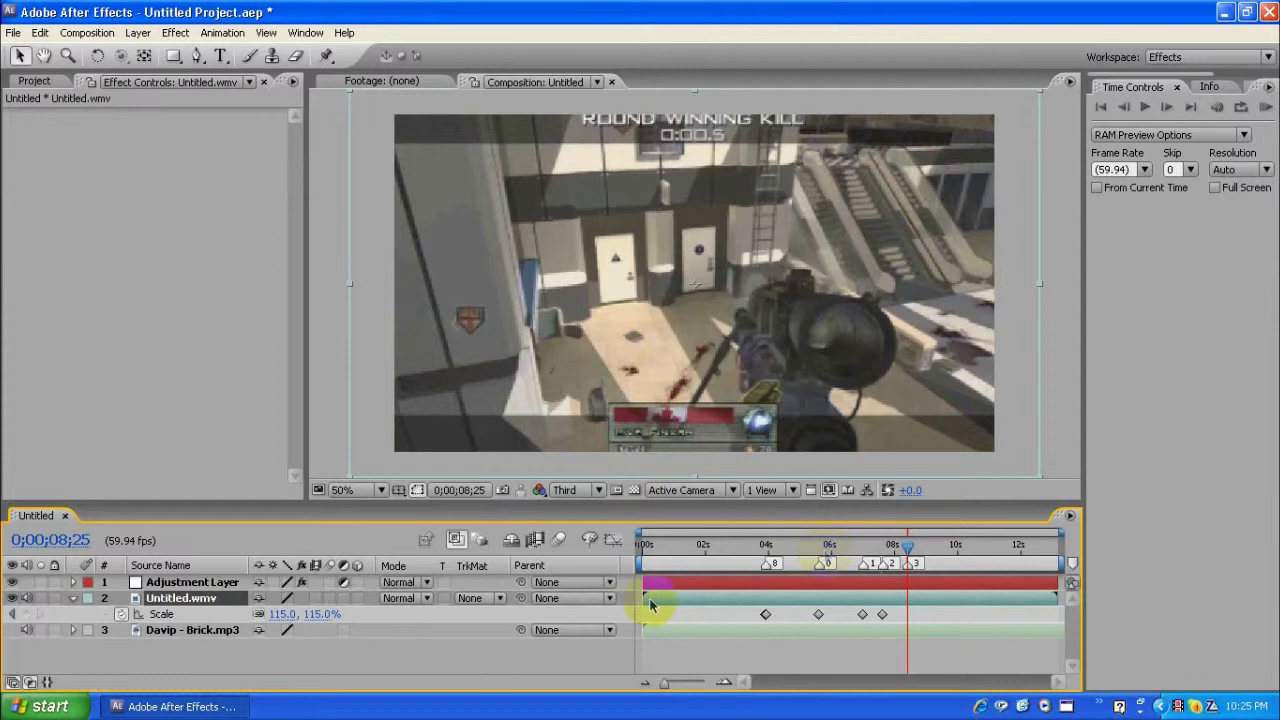
pyautogui.click(321, 614)
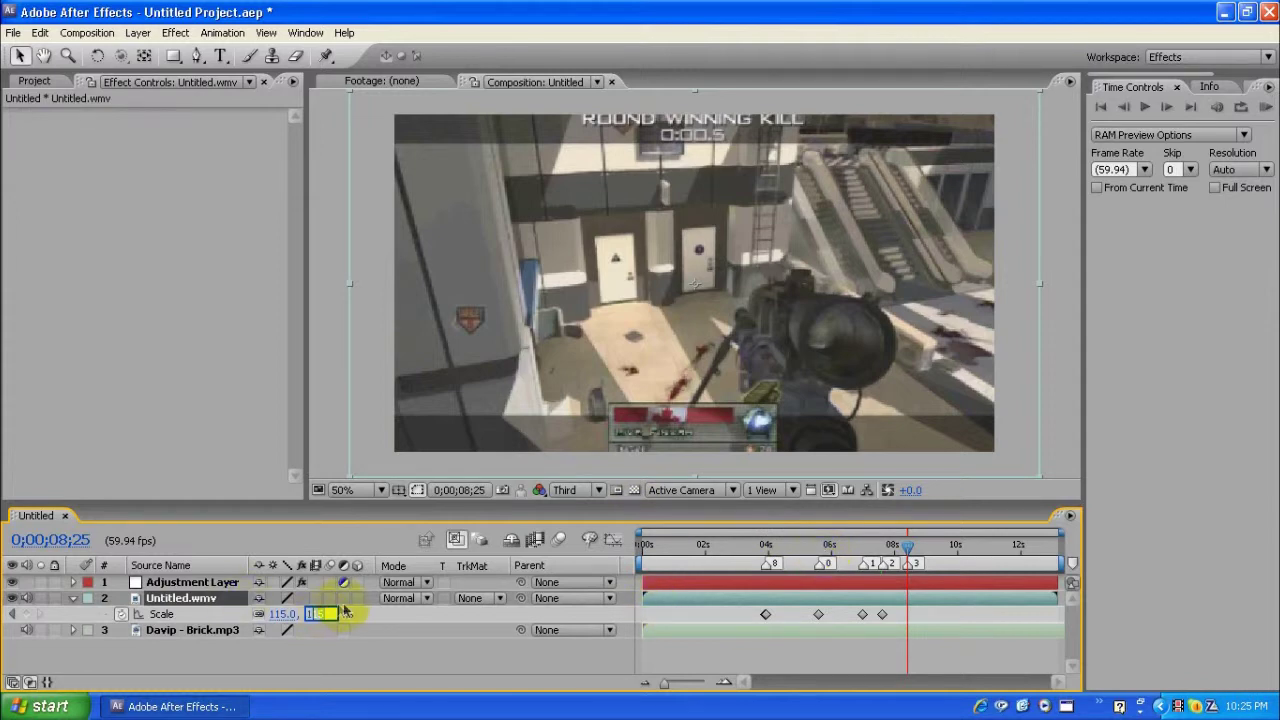
pyautogui.write('104')
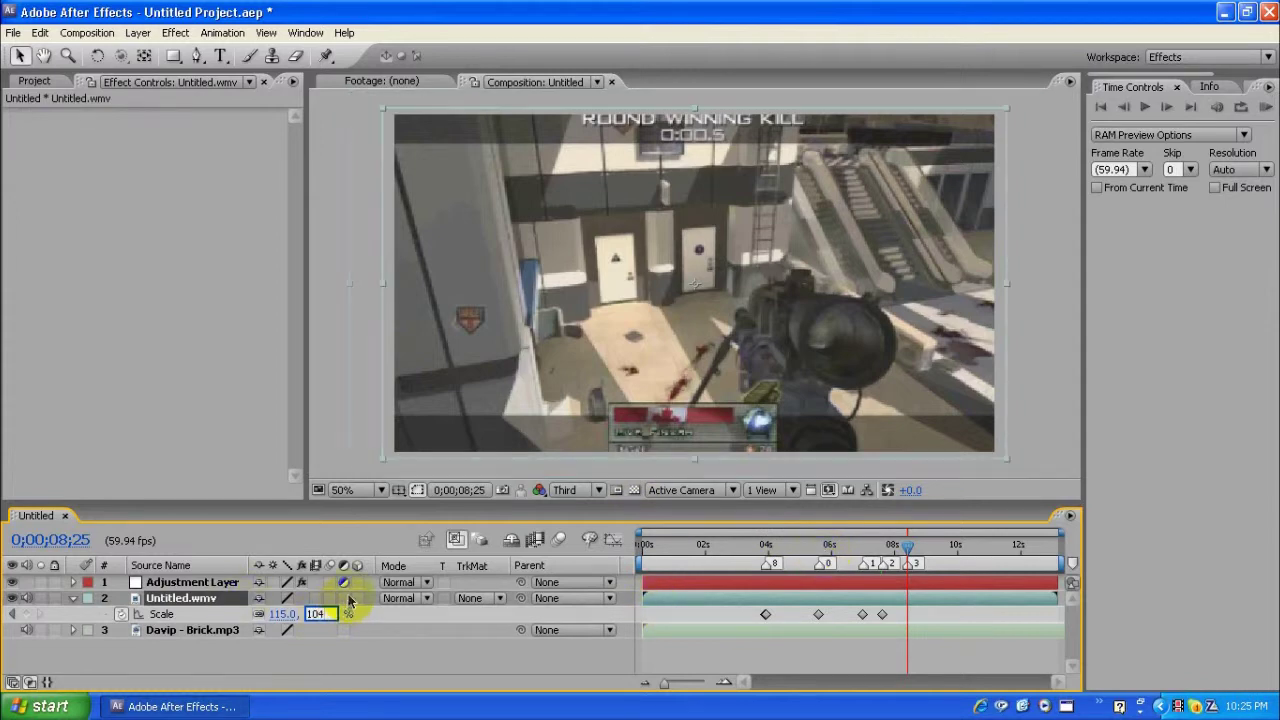
pyautogui.press('Return')
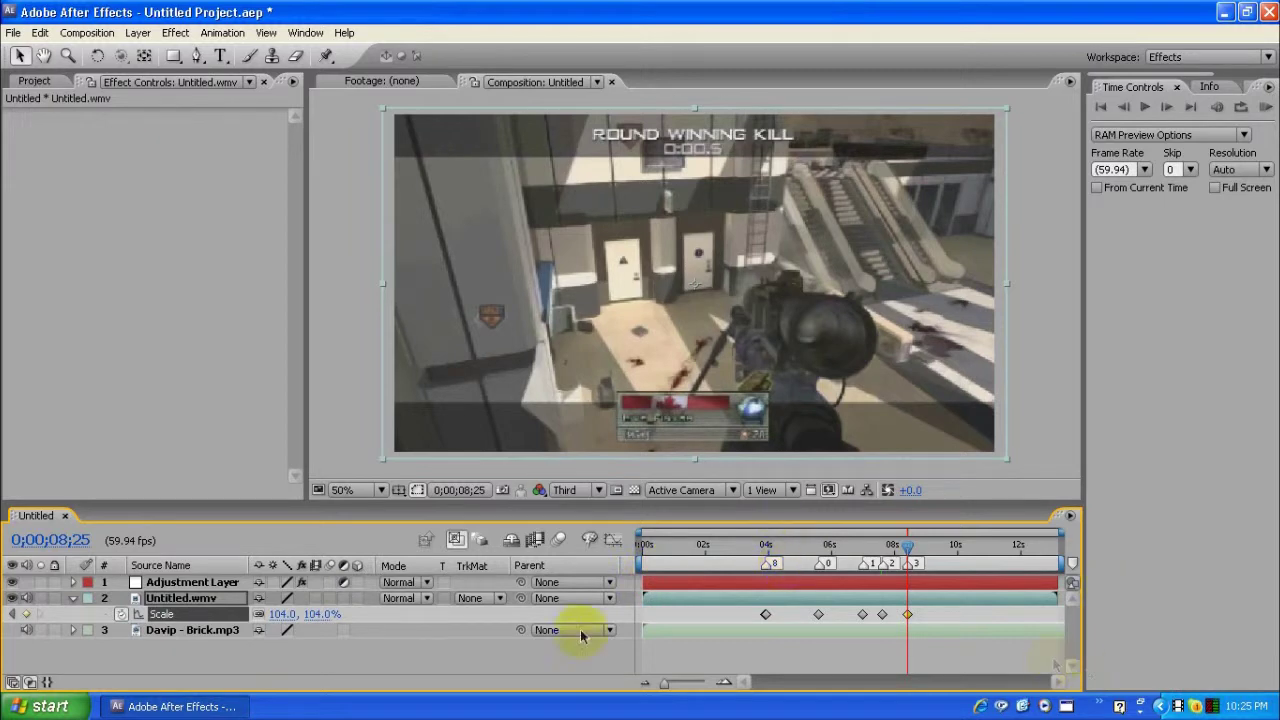
pyautogui.click(74, 598)
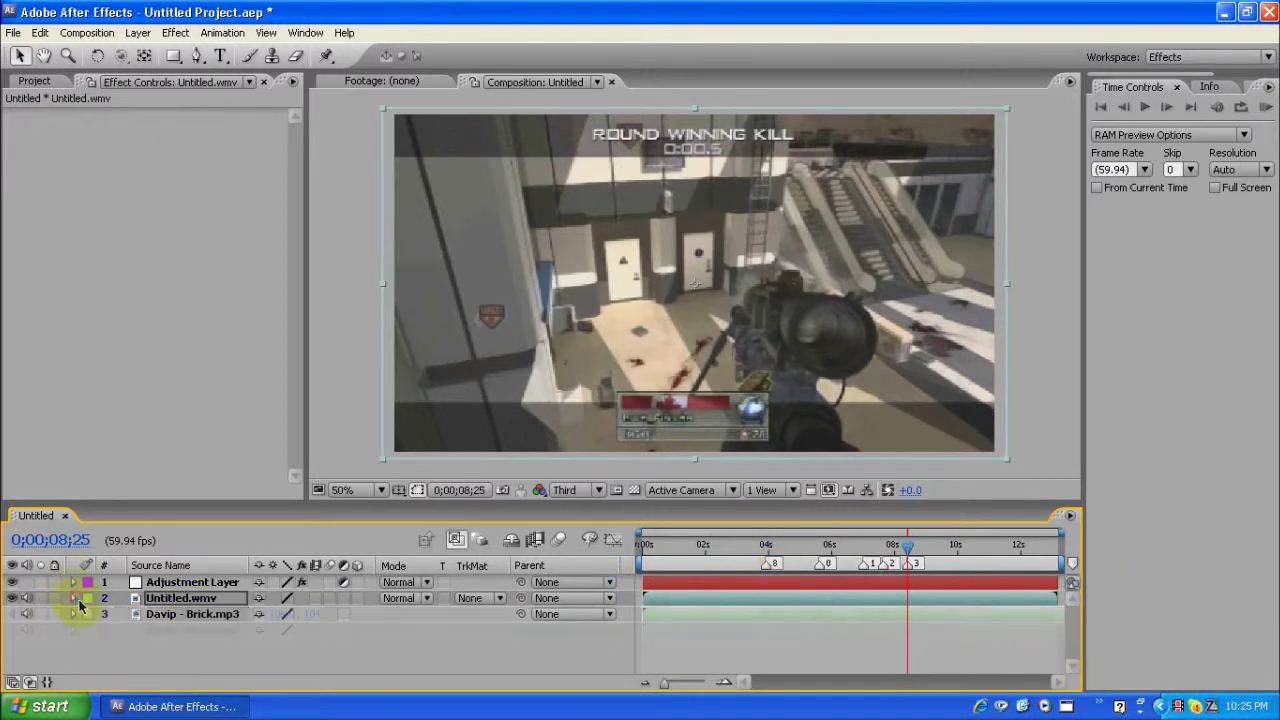
# Reselect Untitled.wmv and bring up the Effects & Presets search field.
pyautogui.click(200, 614)
pyautogui.click(214, 598)
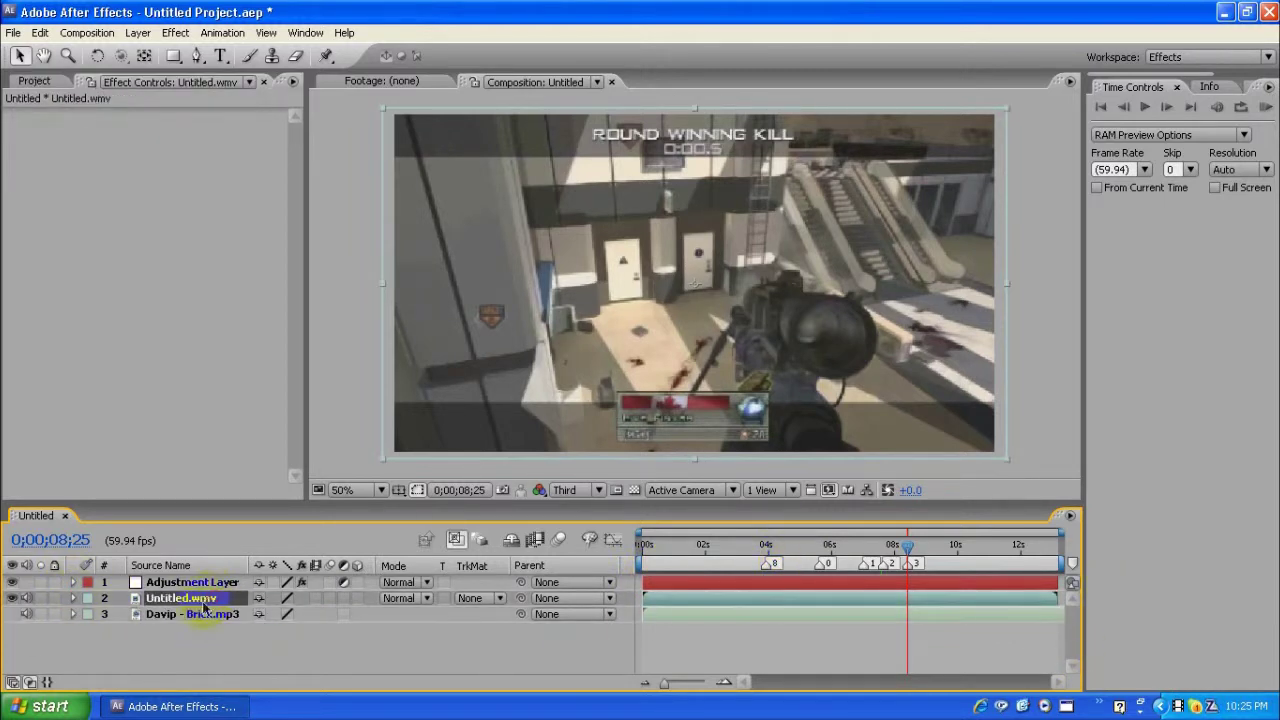
pyautogui.click(1257, 88)
pyautogui.click(1140, 105)
# Search 'cc li' and drop CC Light Burst 2.5 onto the adjustment layer in the viewer.
pyautogui.write('cc li')
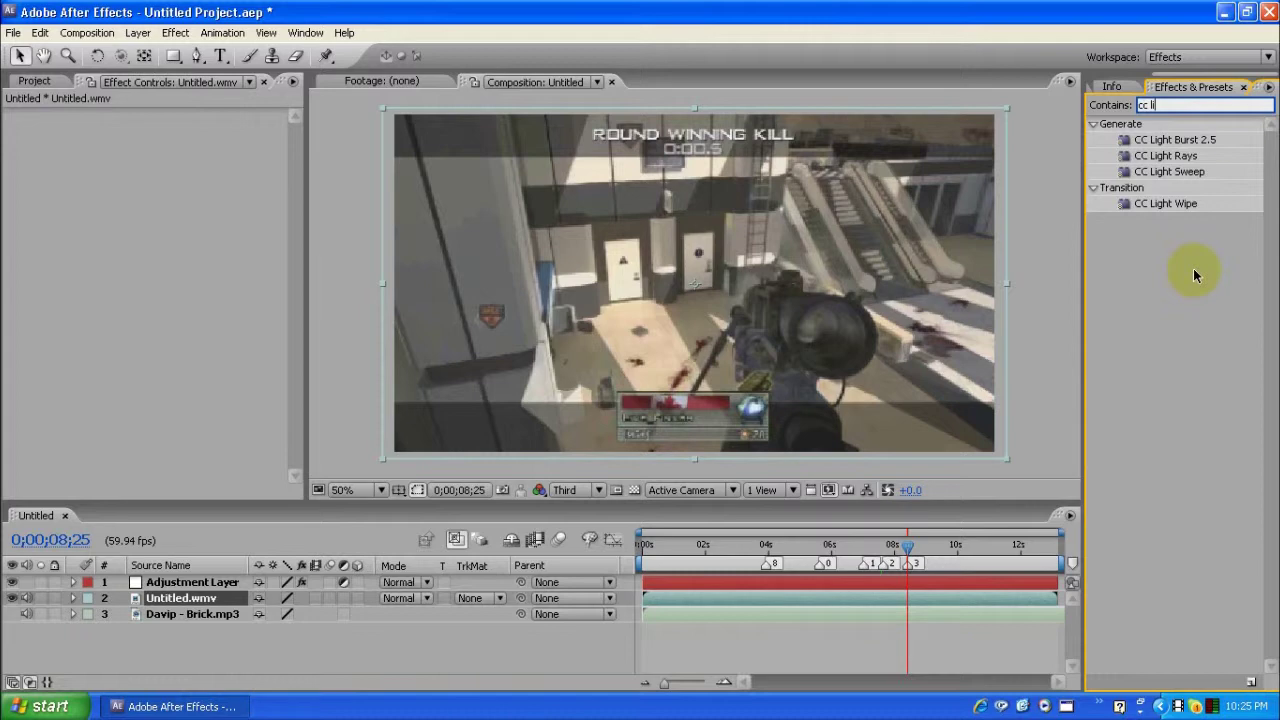
pyautogui.moveTo(1208, 140); pyautogui.dragTo(720, 316)
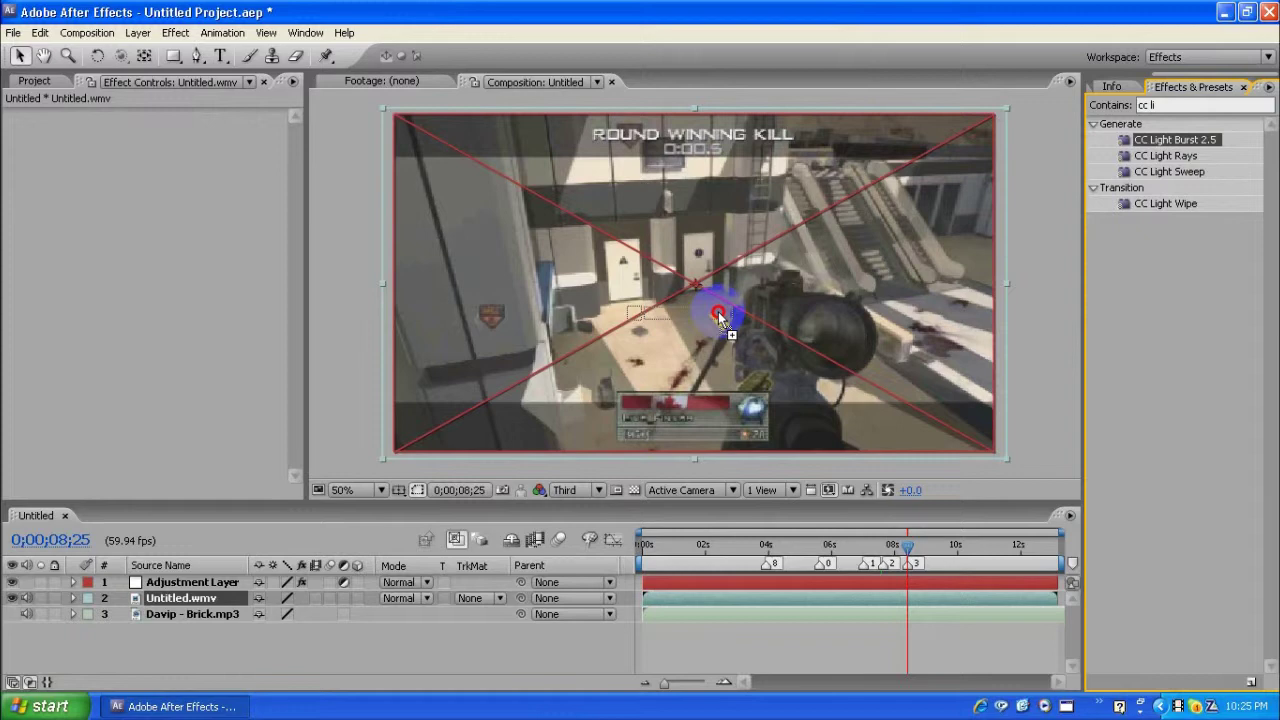
pyautogui.moveTo(720, 316); pyautogui.dragTo(718, 318)
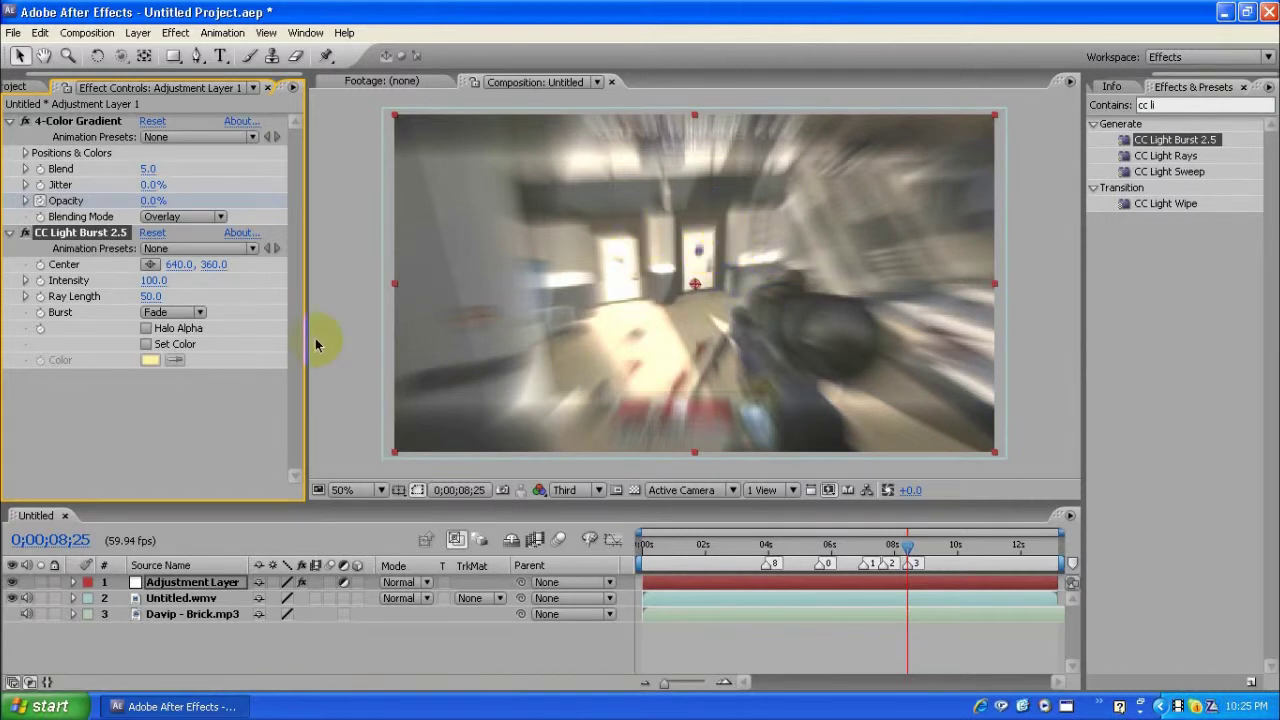
# Scrub Light Burst Intensity to 100.0, then undo the effect on the adjustment layer.
pyautogui.moveTo(160, 283); pyautogui.dragTo(212, 300)
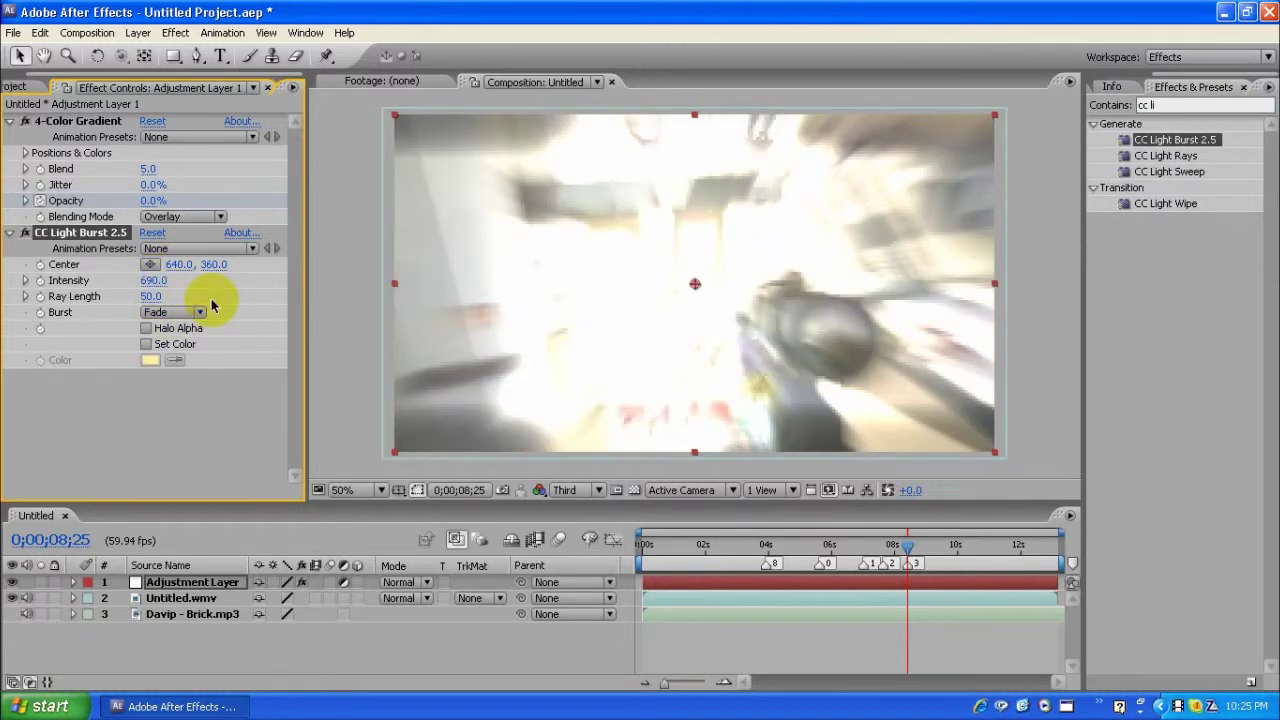
pyautogui.click(147, 283)
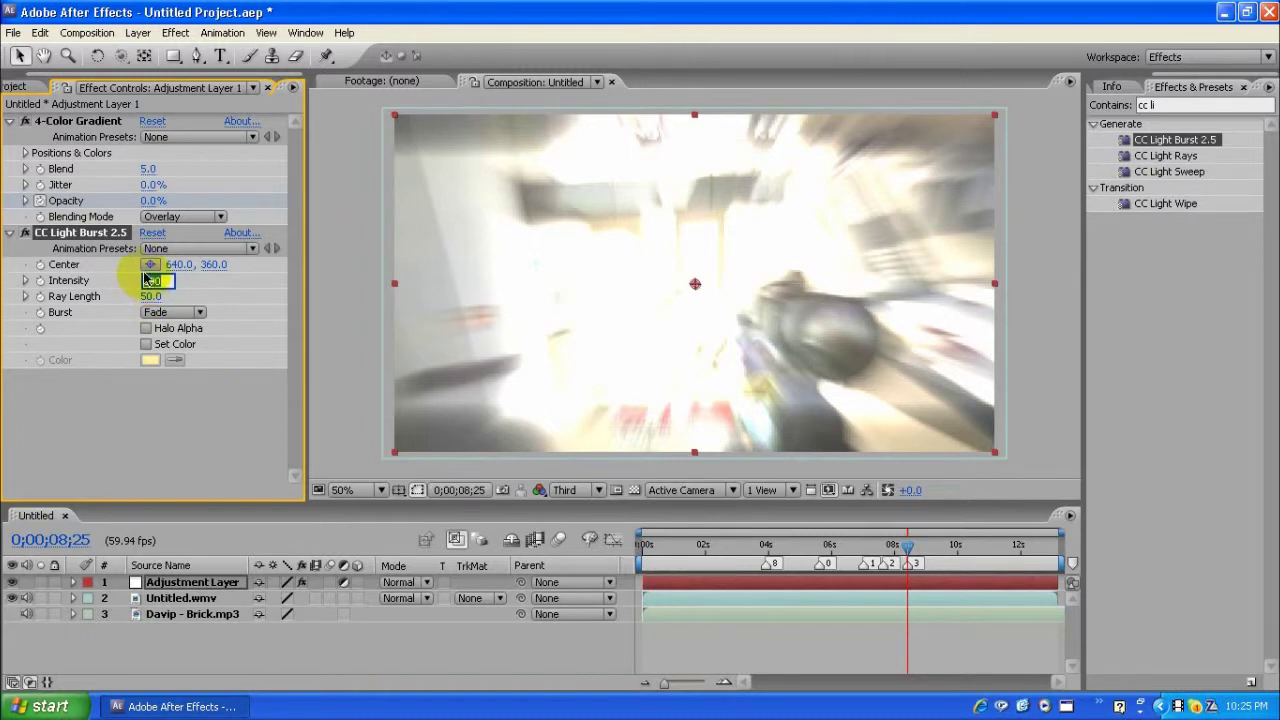
pyautogui.click(153, 598)
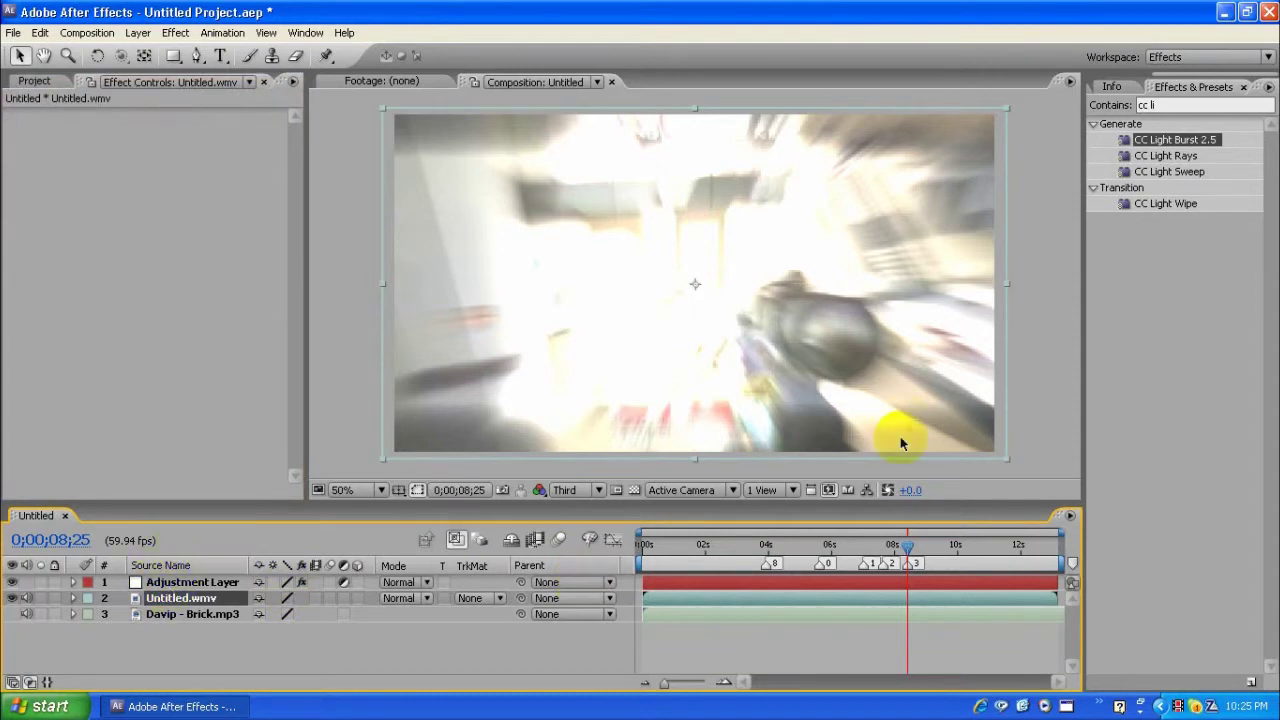
pyautogui.hotkey('ctrl', 'Up')
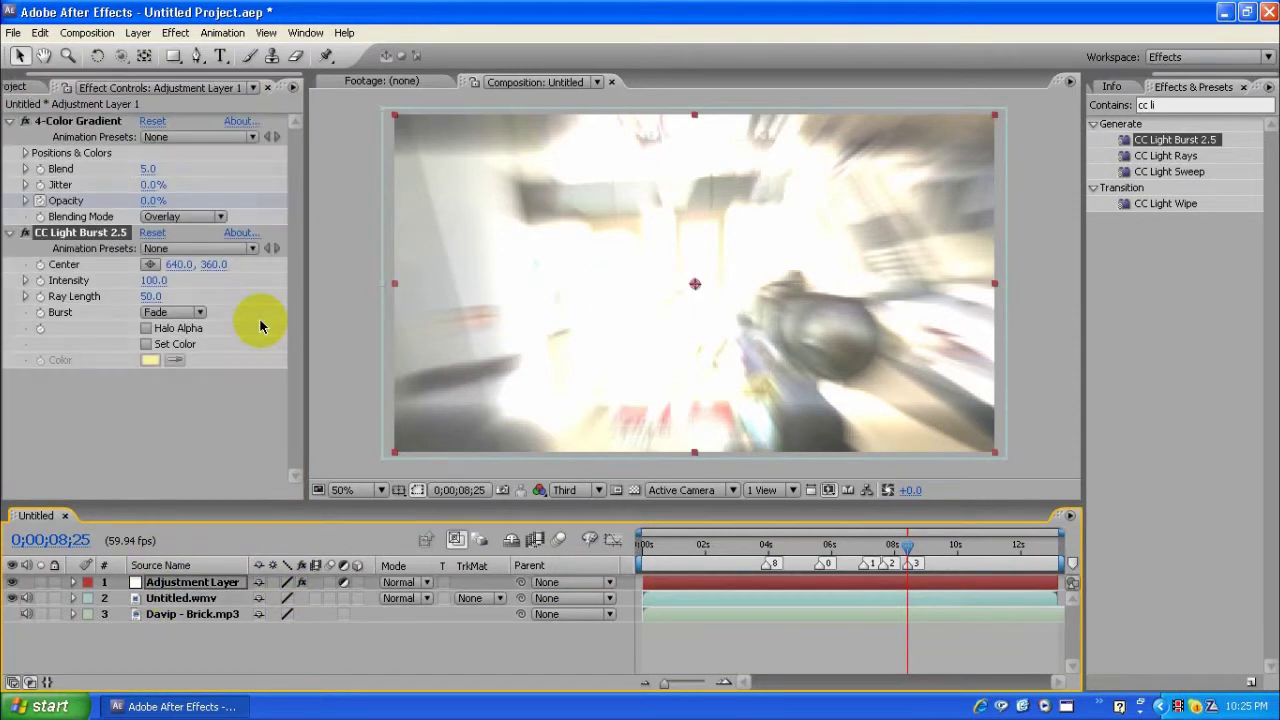
pyautogui.hotkey('ctrl', 'Down')
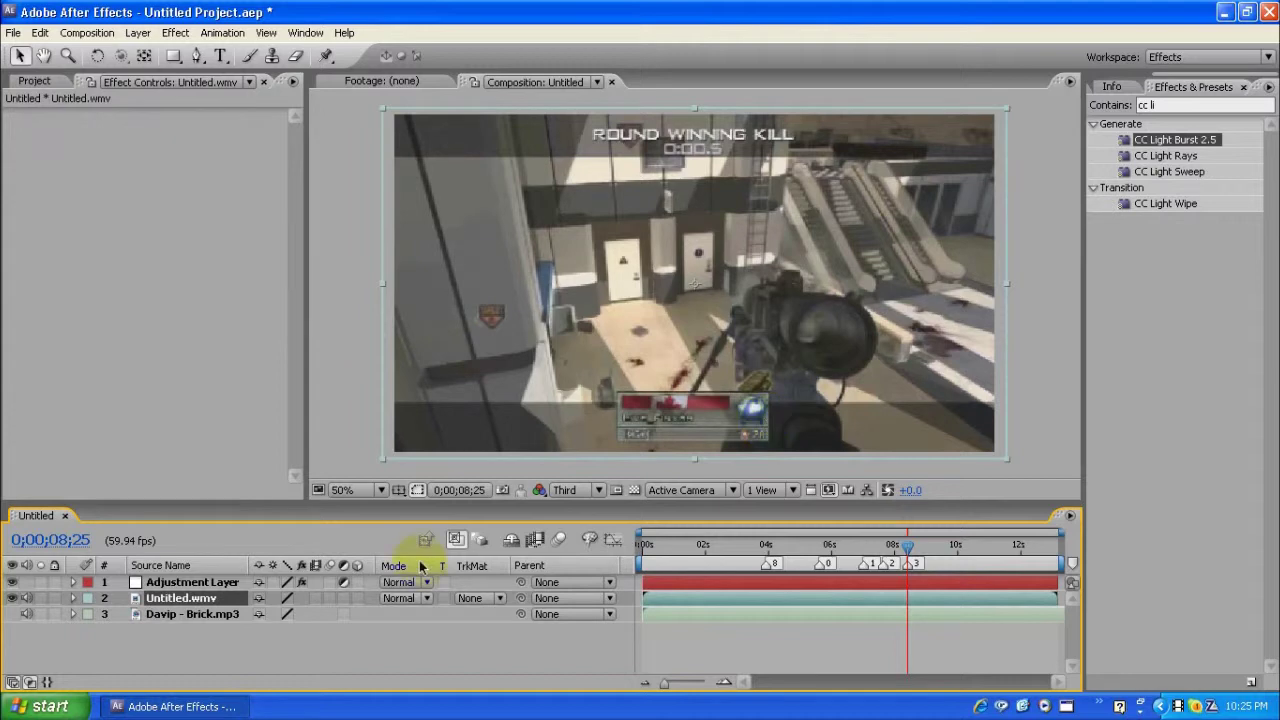
# Apply CC Light Burst 2.5 to Untitled.wmv and go to 0;00;03;54, just before the first marker.
pyautogui.click(205, 614)
pyautogui.moveTo(205, 614); pyautogui.dragTo(185, 599)
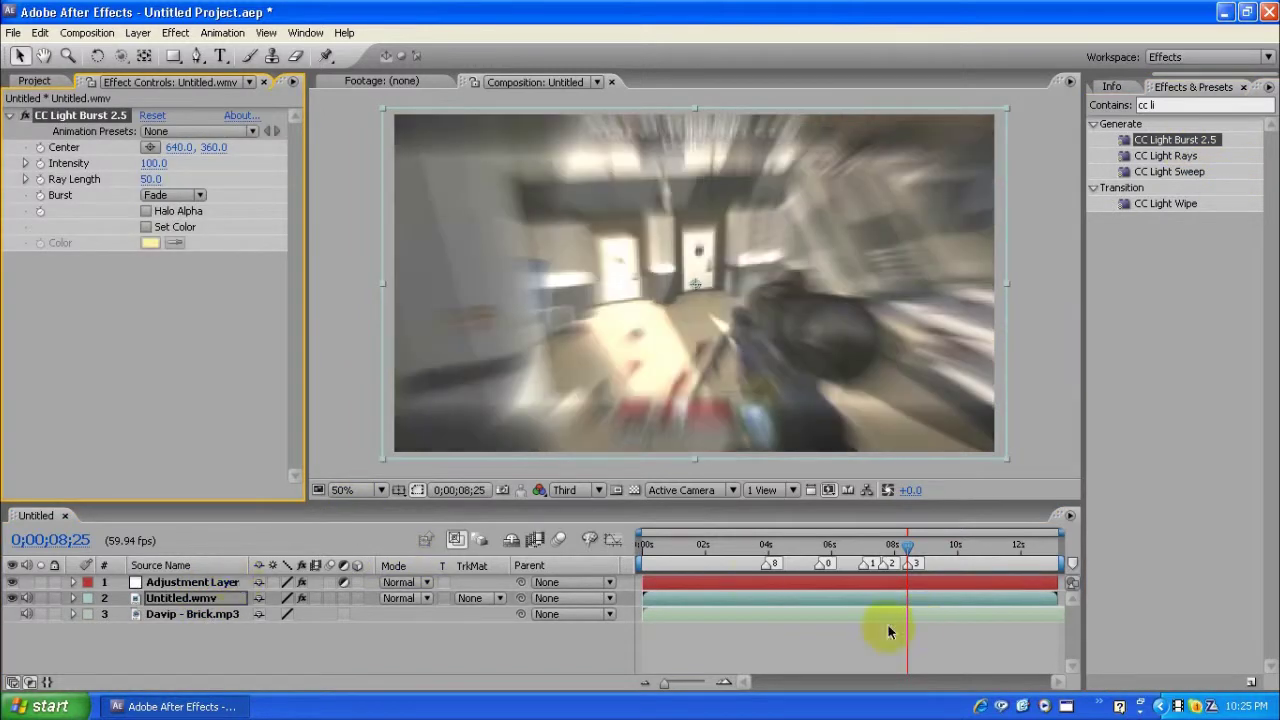
pyautogui.click(768, 556)
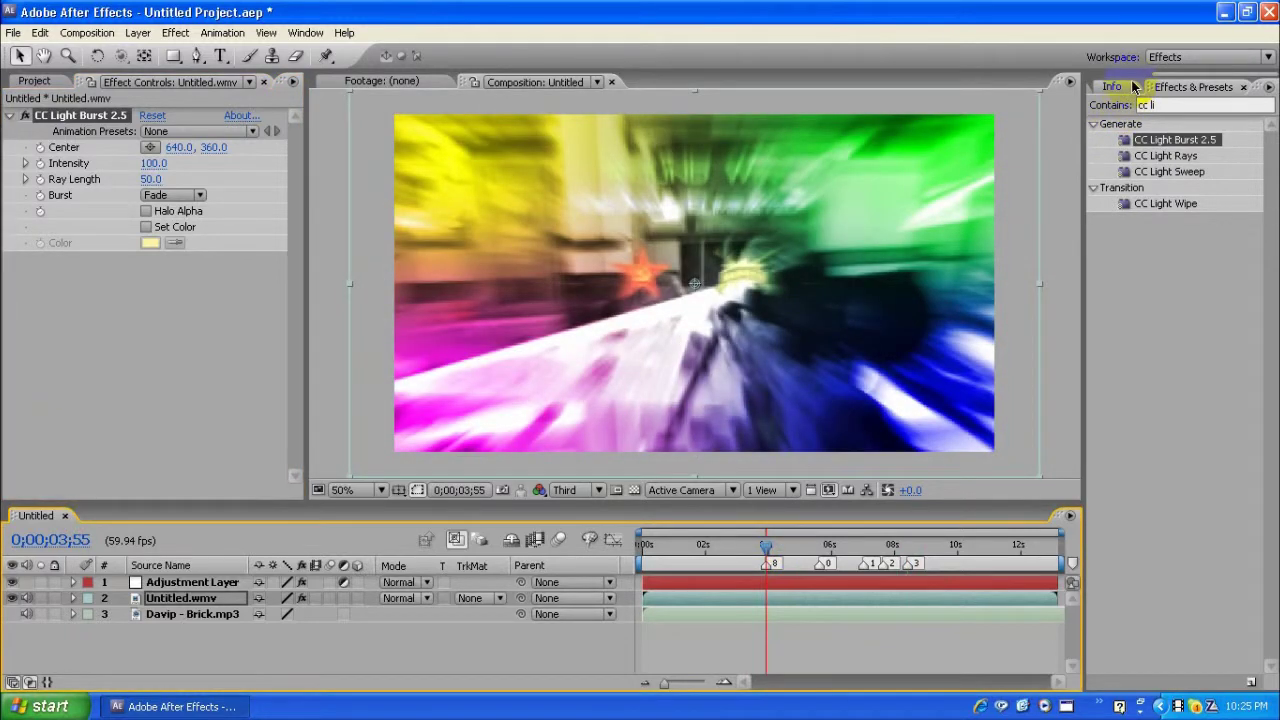
pyautogui.click(1094, 90)
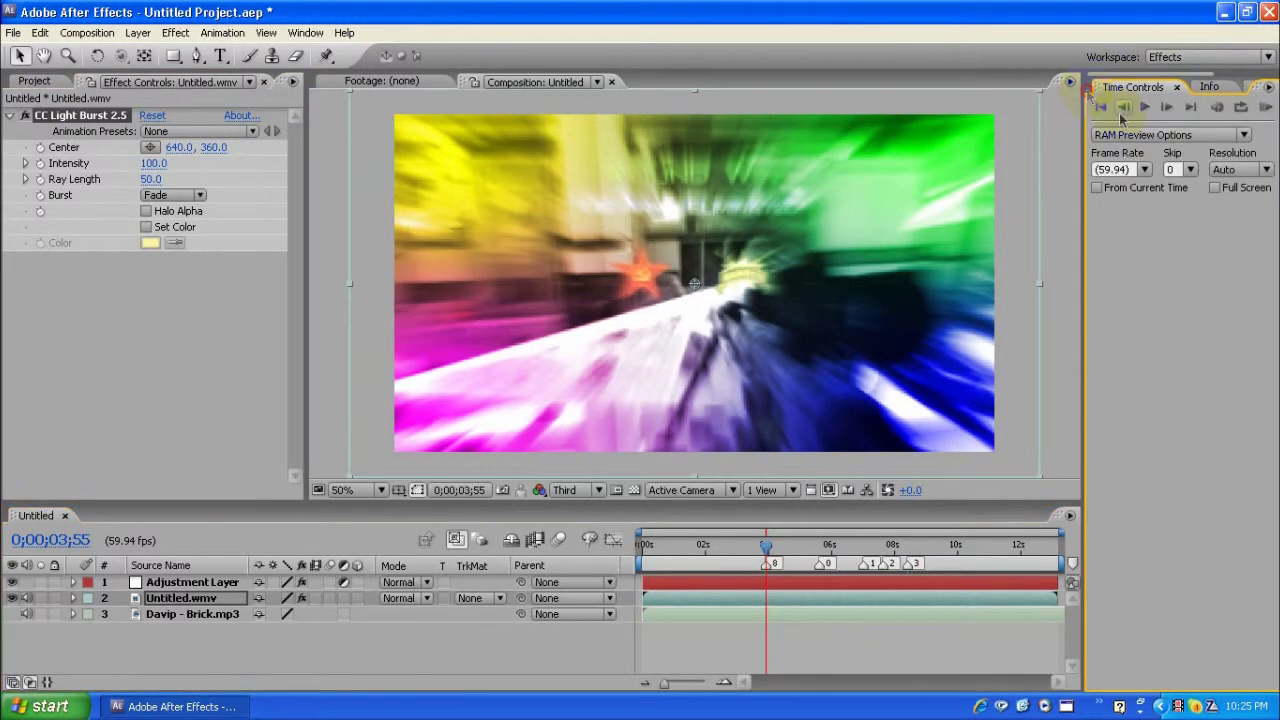
pyautogui.click(1122, 110)
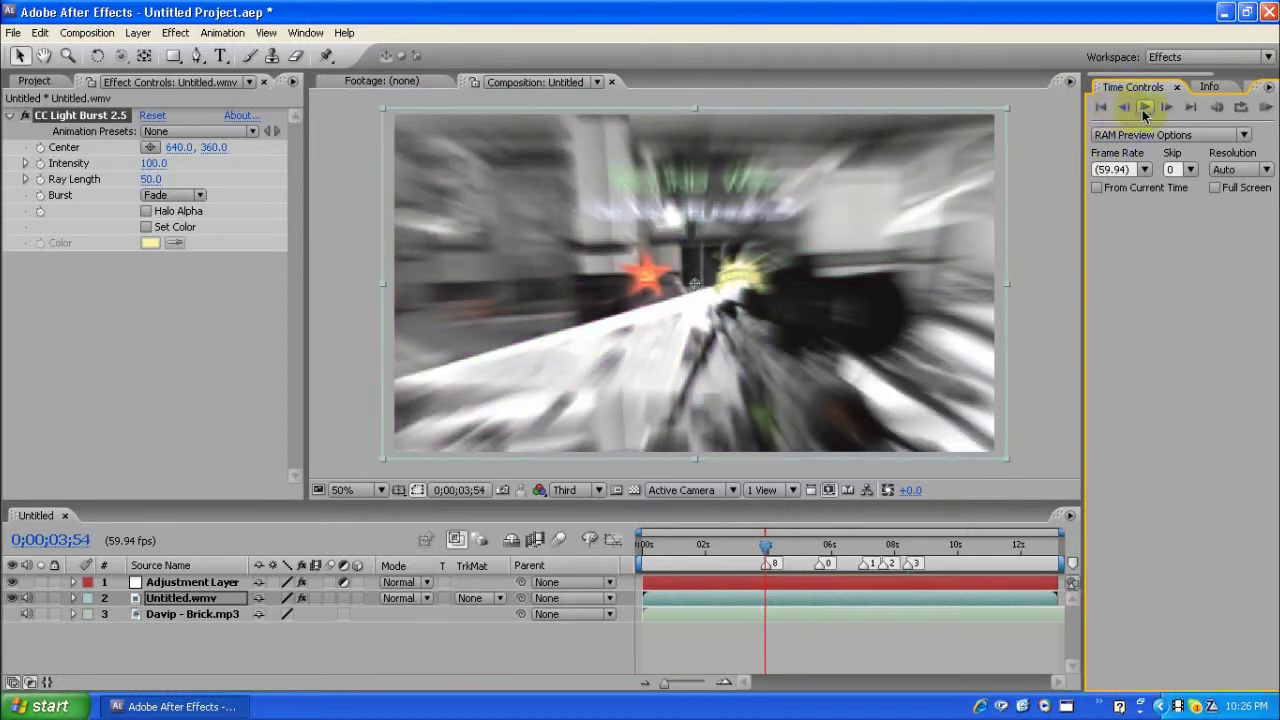
# Set Light Burst Intensity to 200 and keyframe Ray Length at 0 at 0;00;03;54.
pyautogui.click(152, 164)
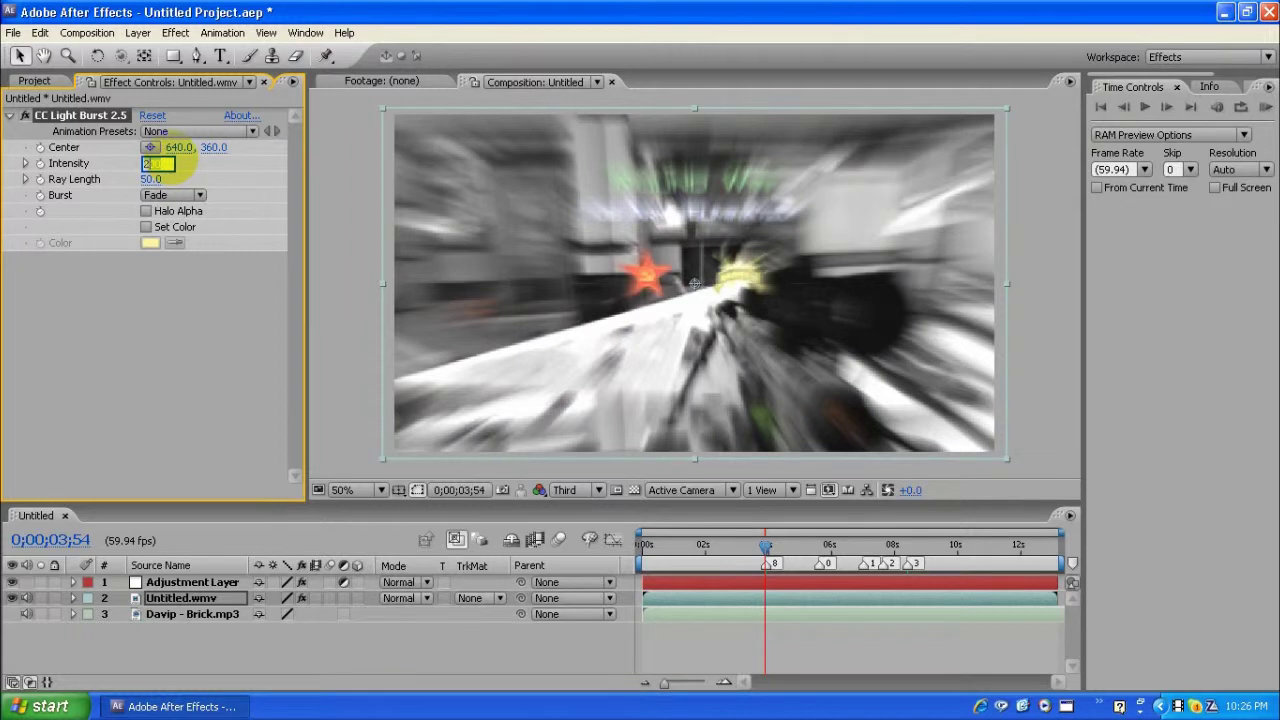
pyautogui.write('200')
pyautogui.press('Return')
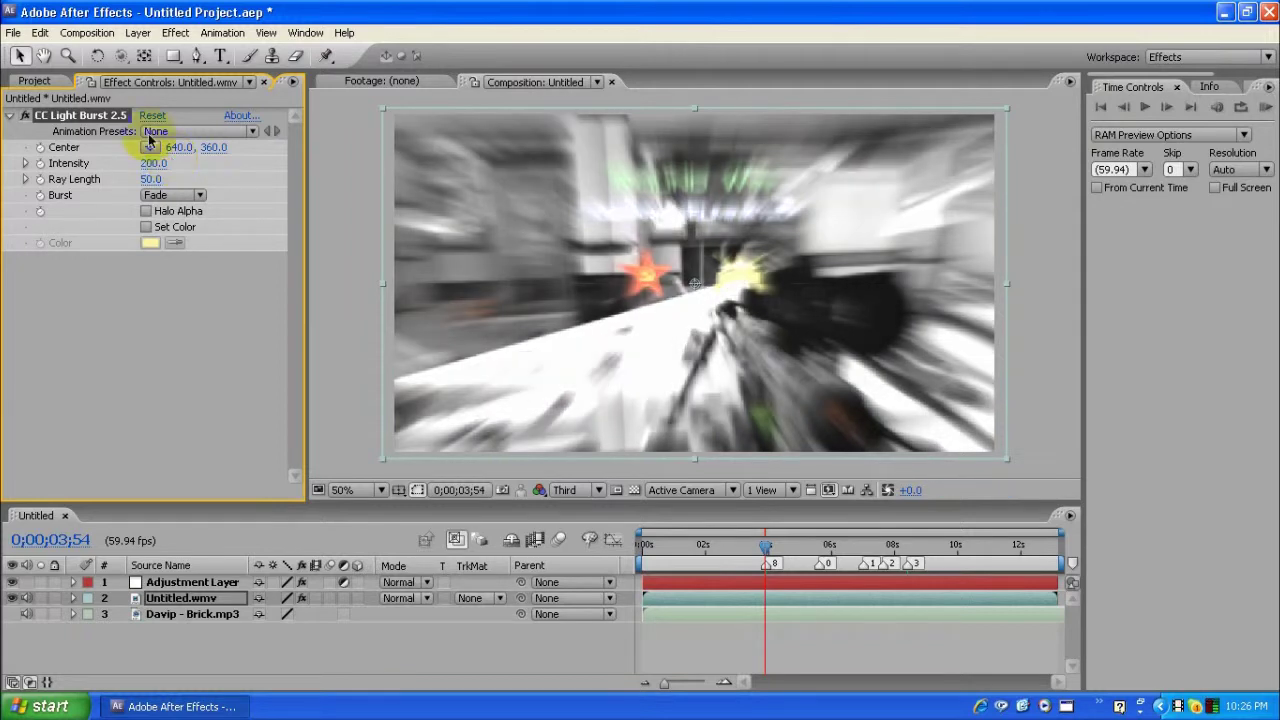
pyautogui.click(150, 180)
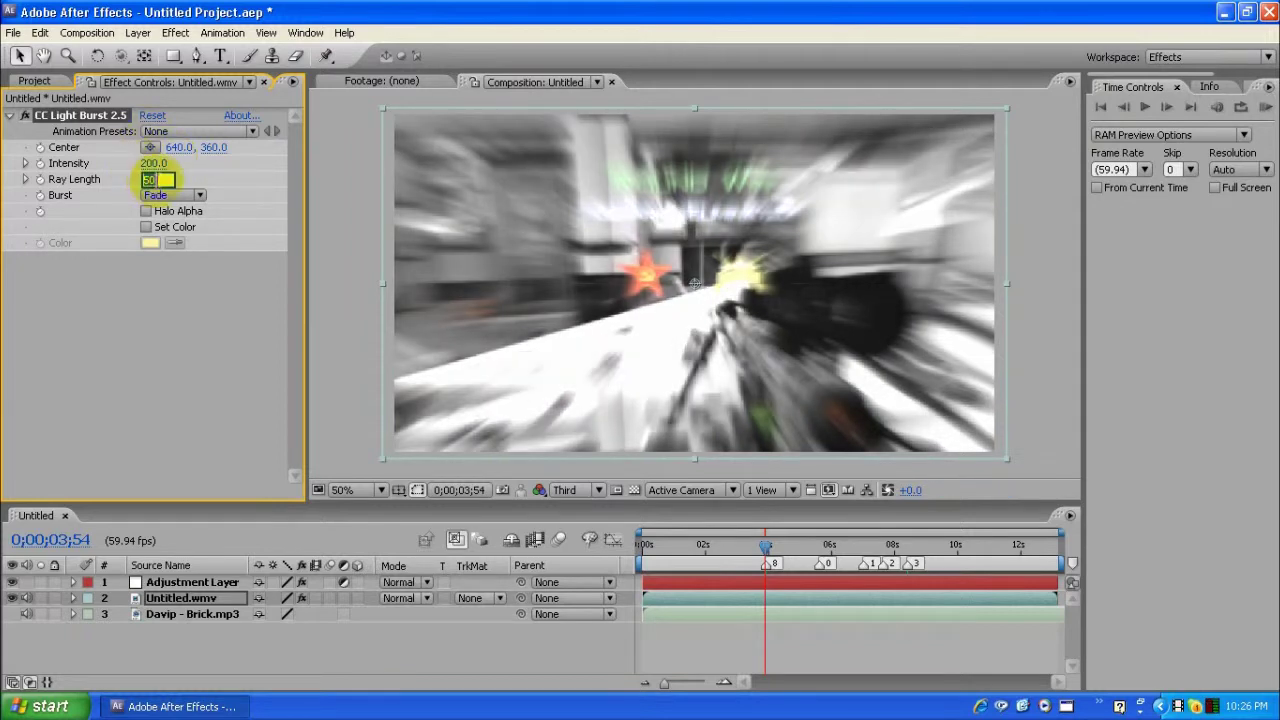
pyautogui.press('Return')
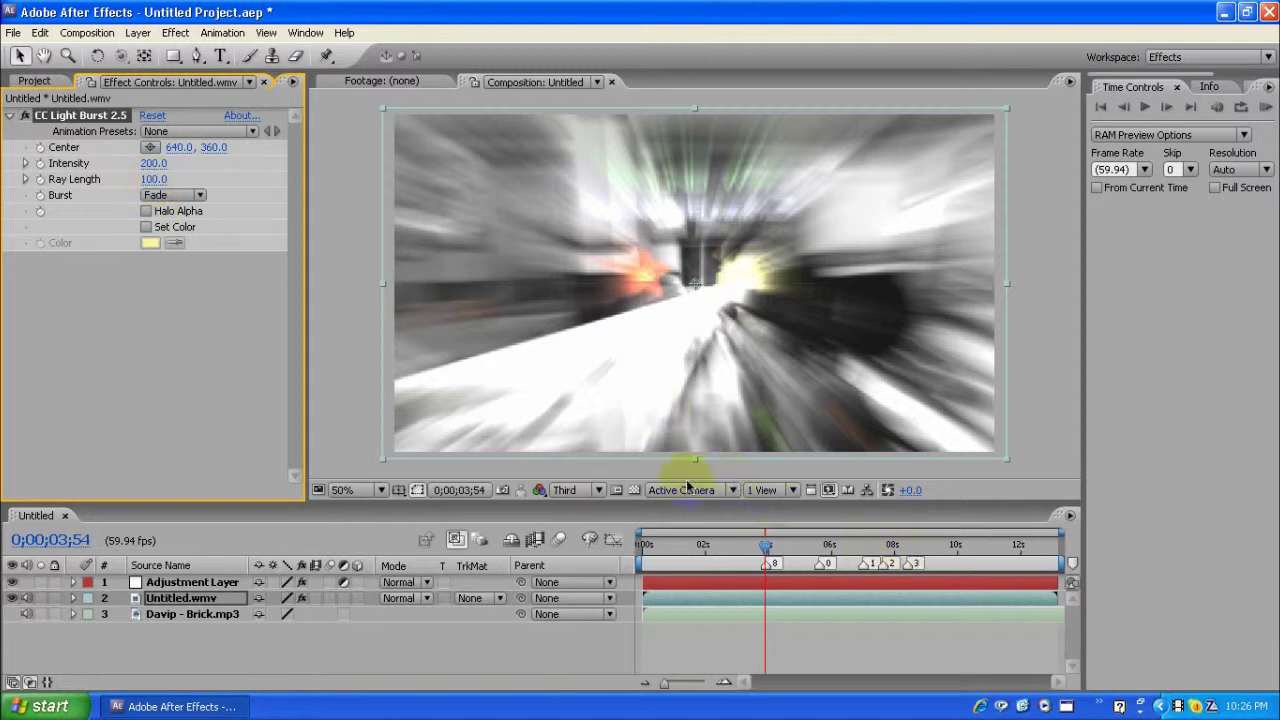
pyautogui.click(154, 180)
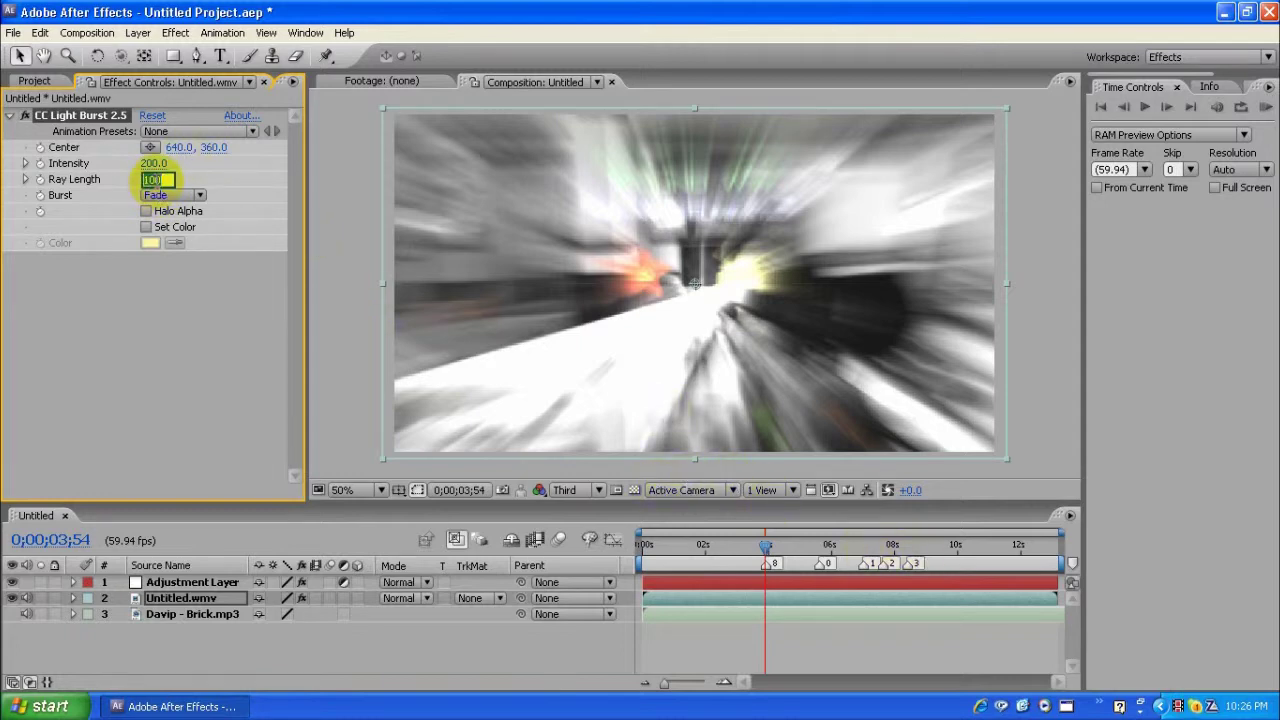
pyautogui.press('Return')
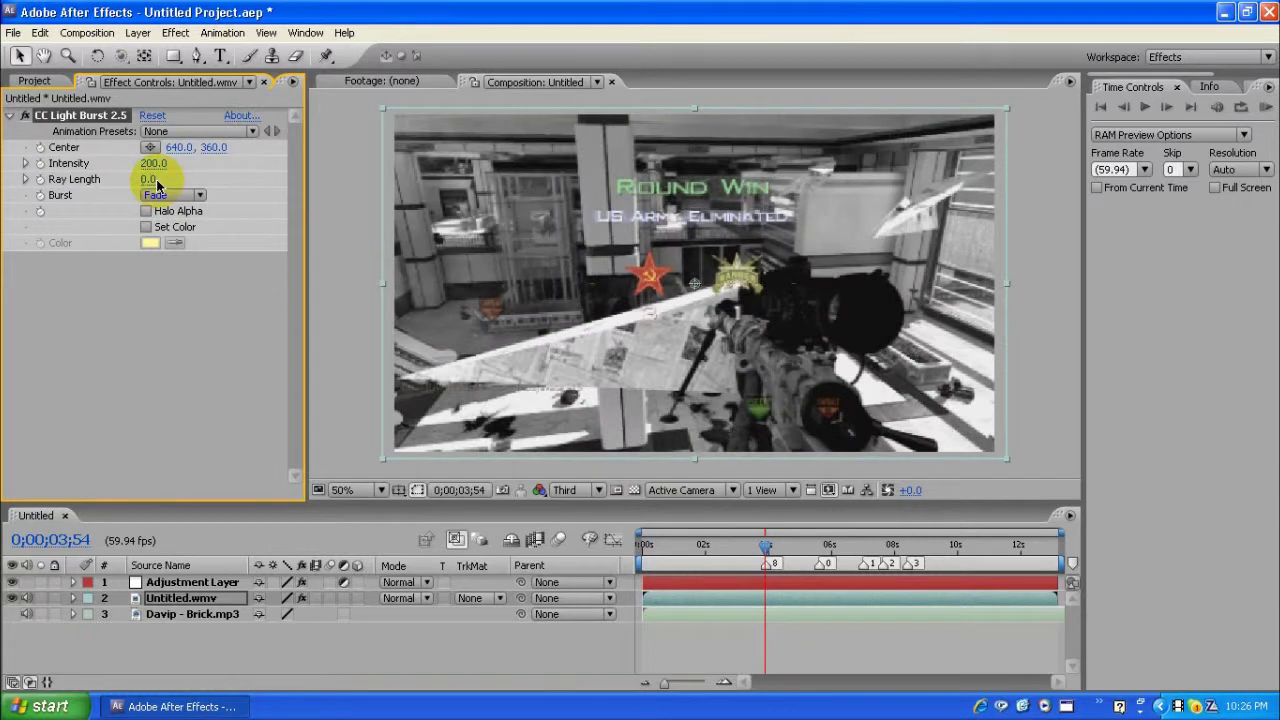
pyautogui.click(41, 180)
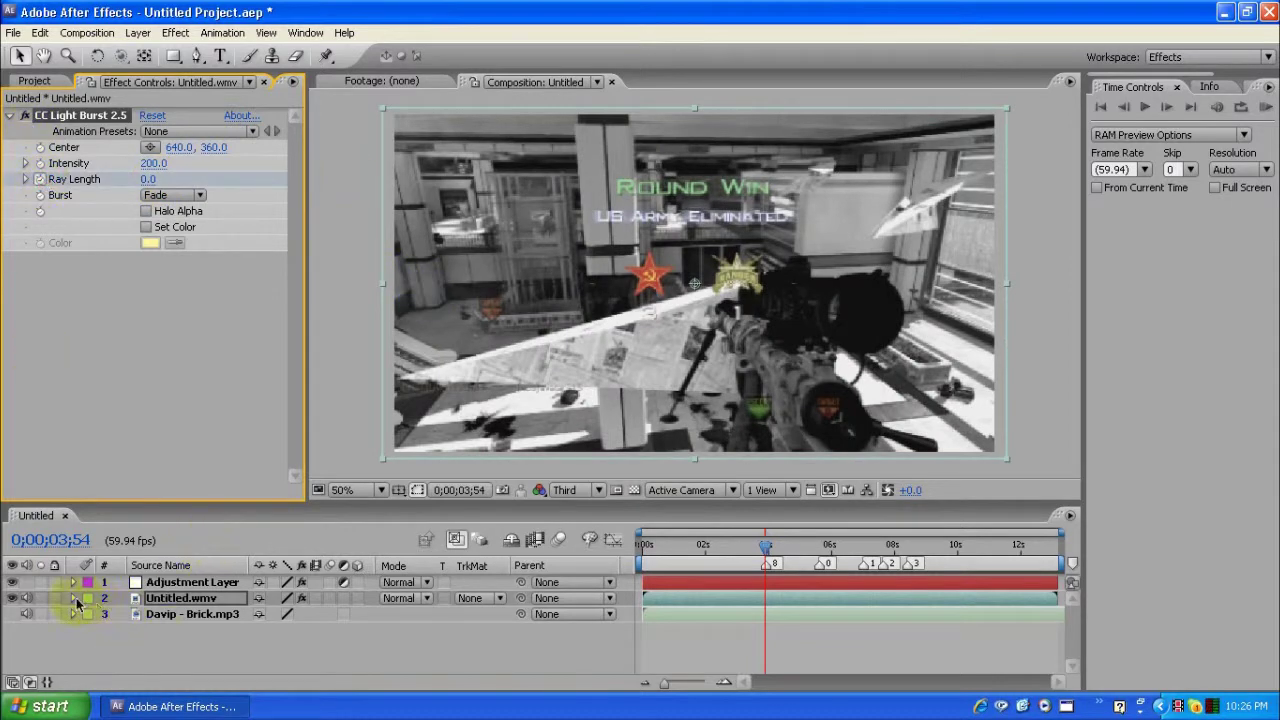
# Expand Untitled.wmv's Effects > CC Light Burst 2.5 properties in the timeline.
pyautogui.click(74, 599)
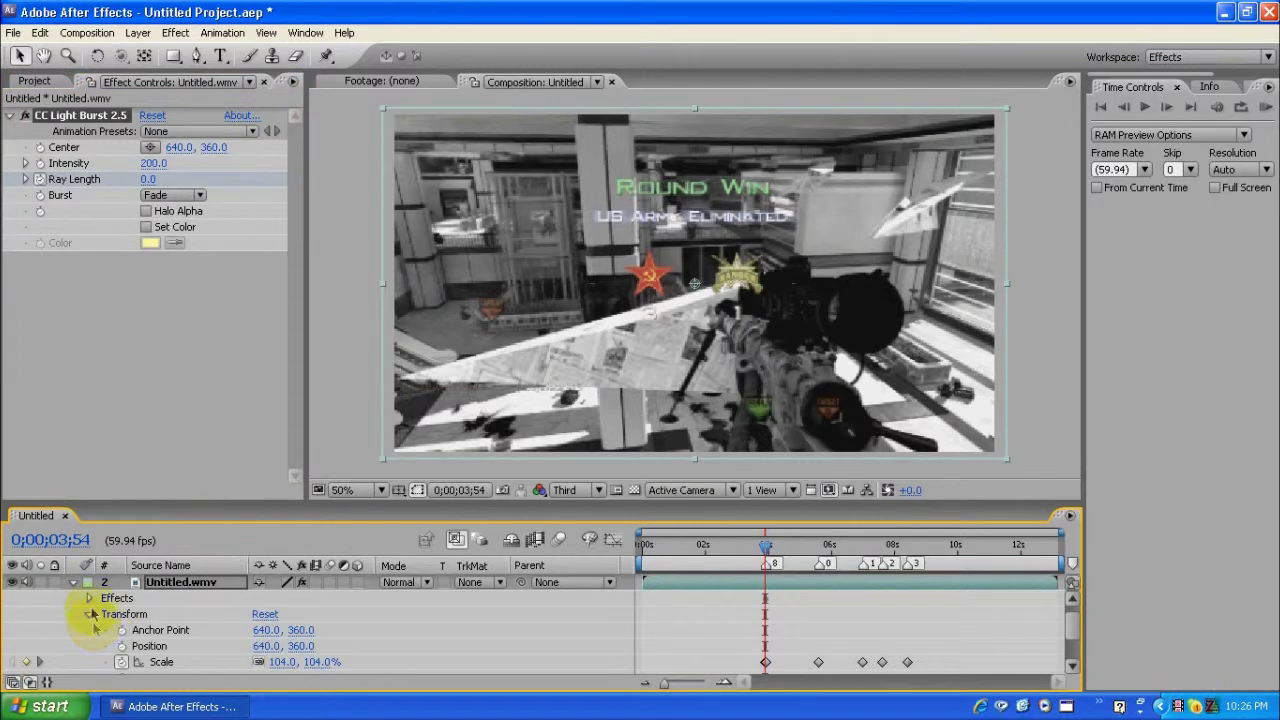
pyautogui.click(89, 598)
pyautogui.click(105, 613)
pyautogui.scroll(-1, 103, 611)
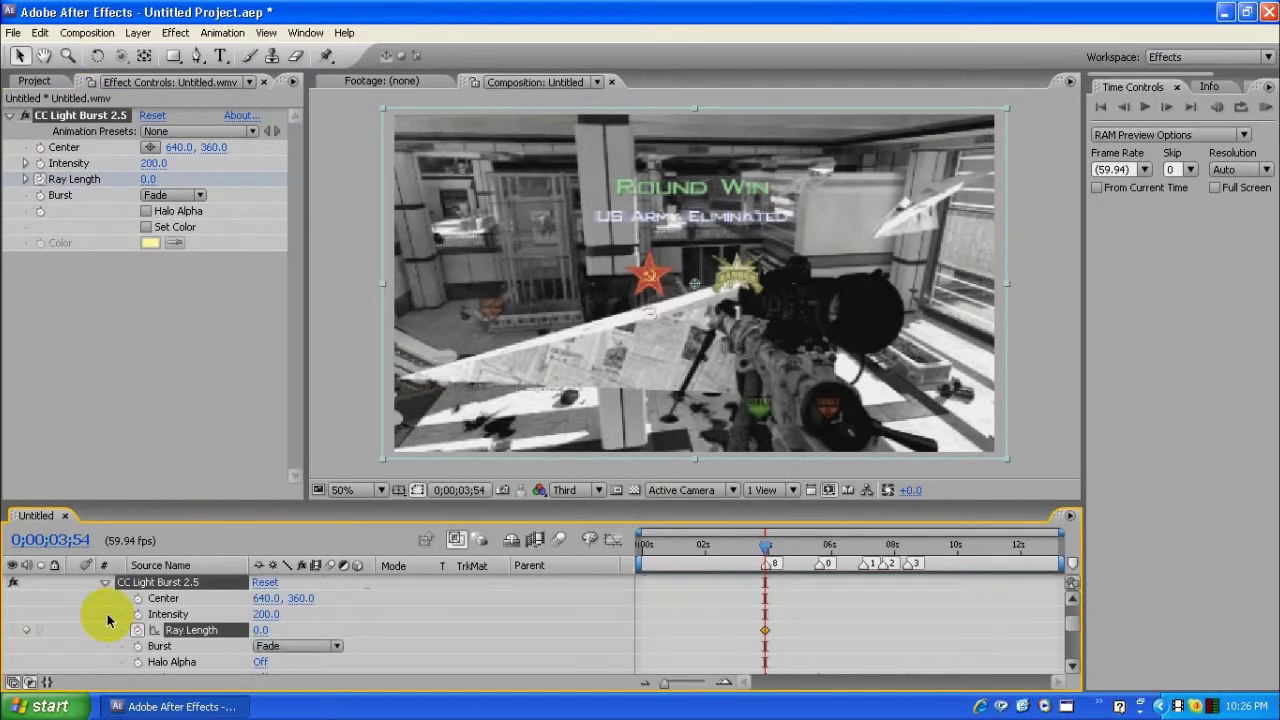
# Key Ray Length to 70 at 0;00;03;55, then move to one frame before the 5;37 marker.
pyautogui.click(1145, 106)
pyautogui.click(148, 179)
pyautogui.write('1')
pyautogui.press('BackSpace')
pyautogui.write('70')
pyautogui.press('Return')
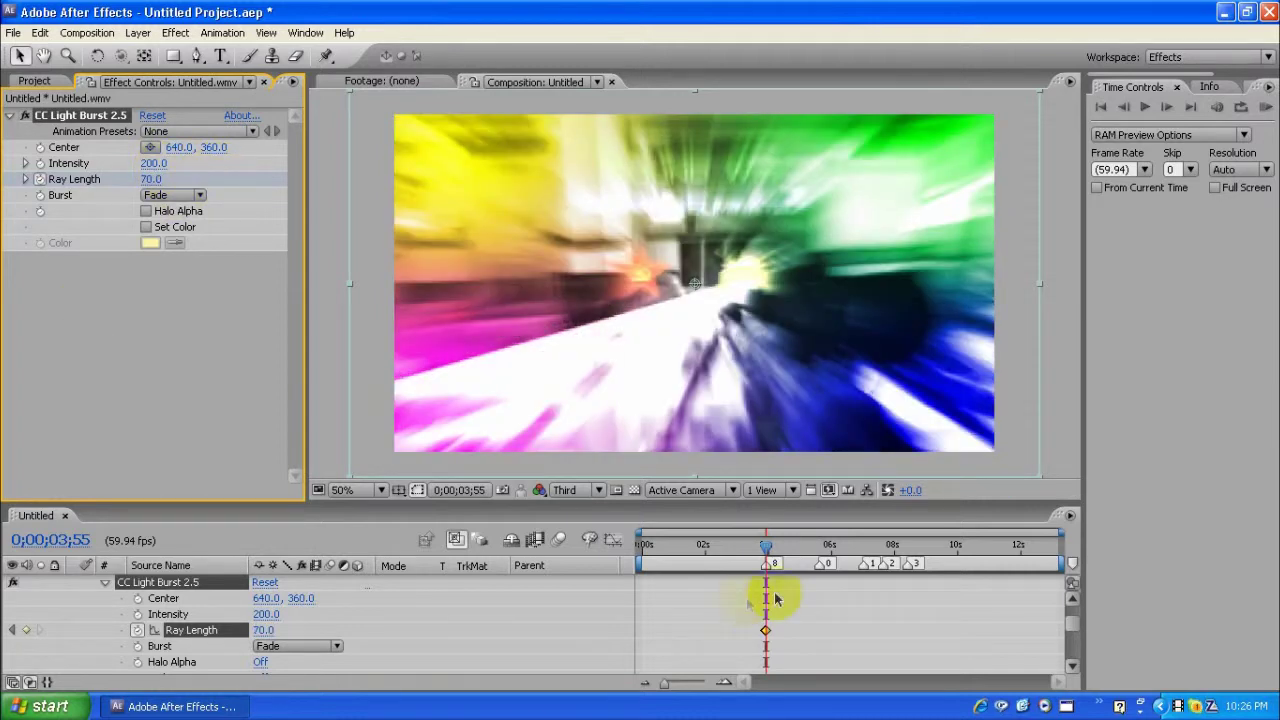
pyautogui.click(820, 546)
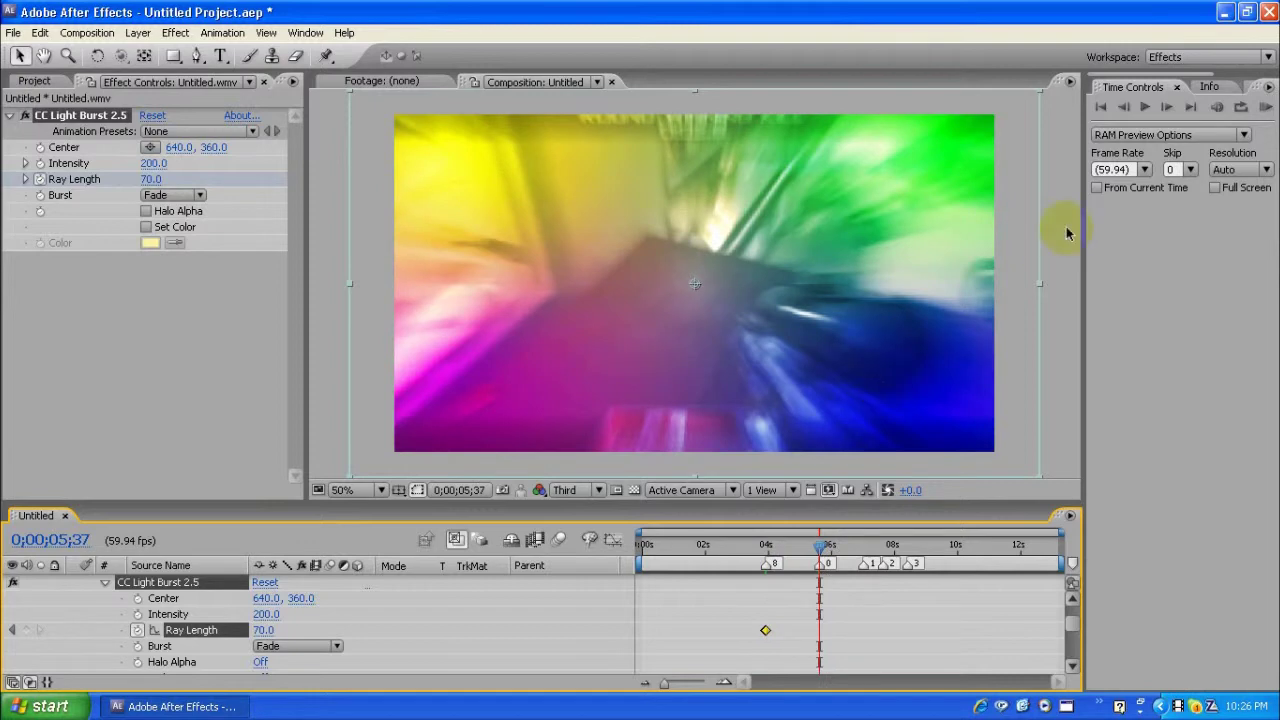
pyautogui.click(1124, 107)
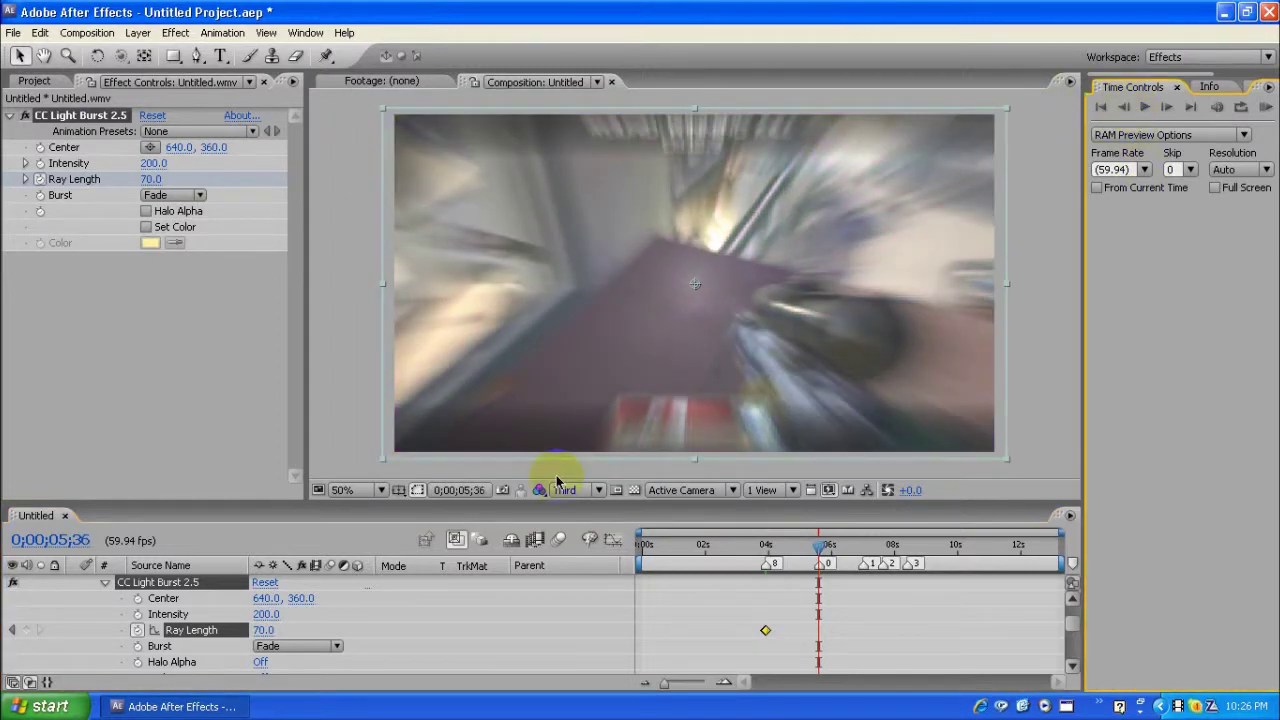
# Key Ray Length 0 one frame before the 5;37 marker and 70 on the marker.
pyautogui.click(266, 631)
pyautogui.write('0')
pyautogui.press('Return')
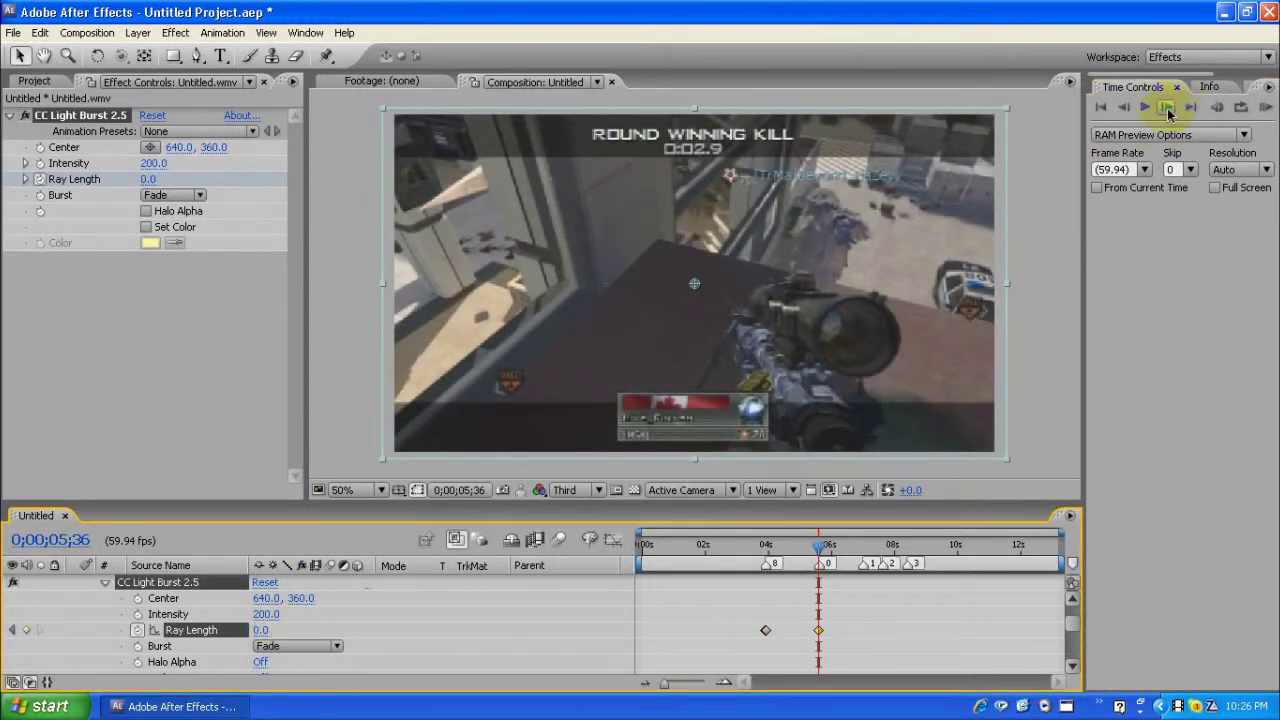
pyautogui.click(1167, 110)
pyautogui.click(260, 630)
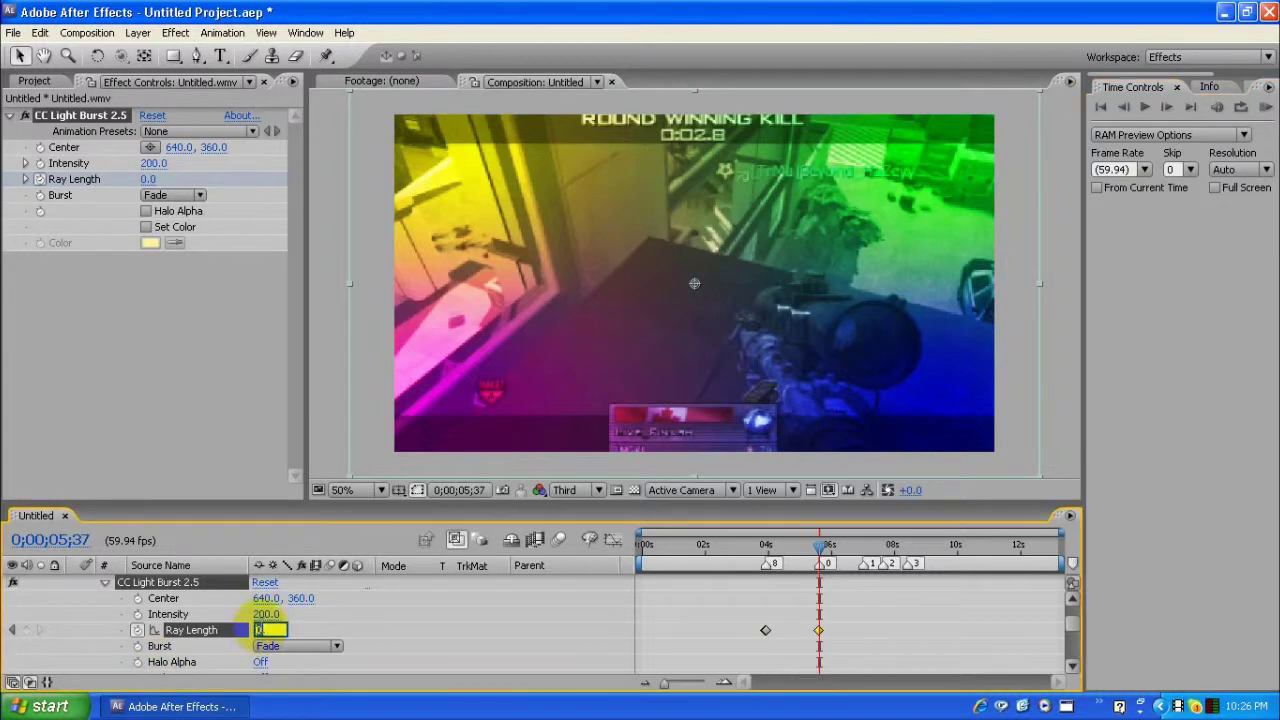
pyautogui.write('70')
pyautogui.press('Return')
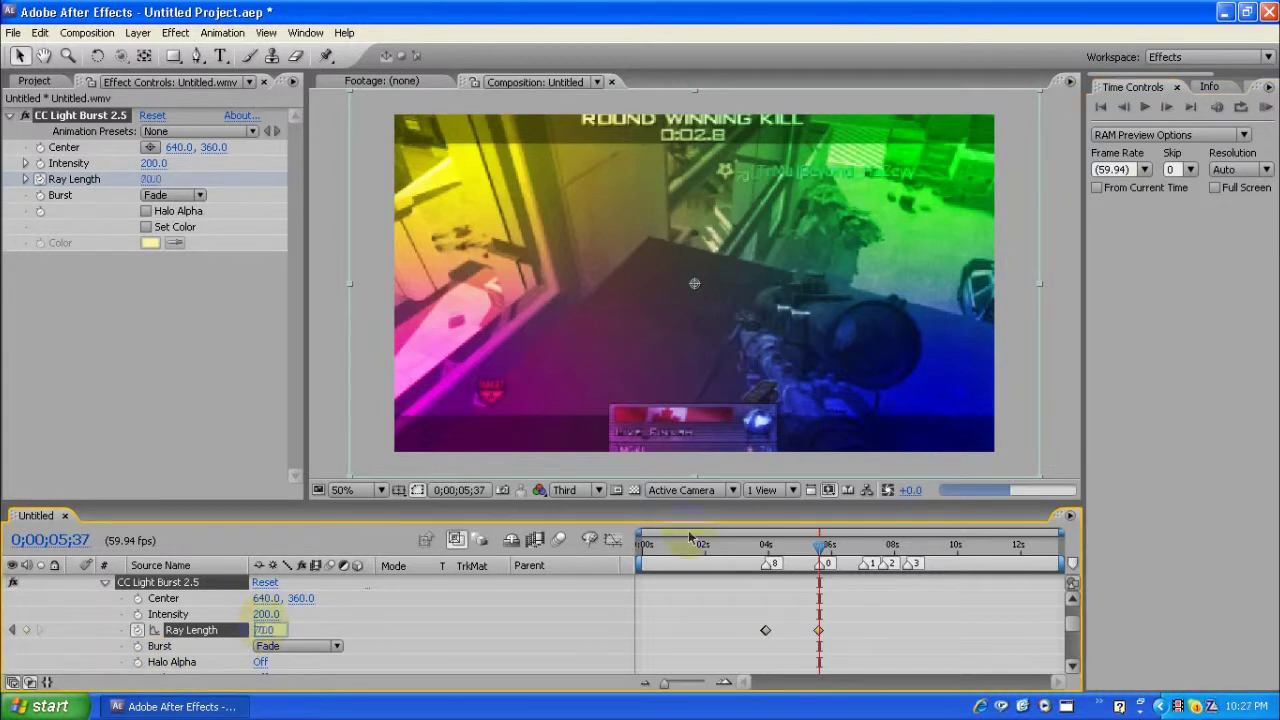
# Key Ray Length 0 at 7;00 and 70 at 7;01, then jump to the marker near 7;38.
pyautogui.click(863, 550)
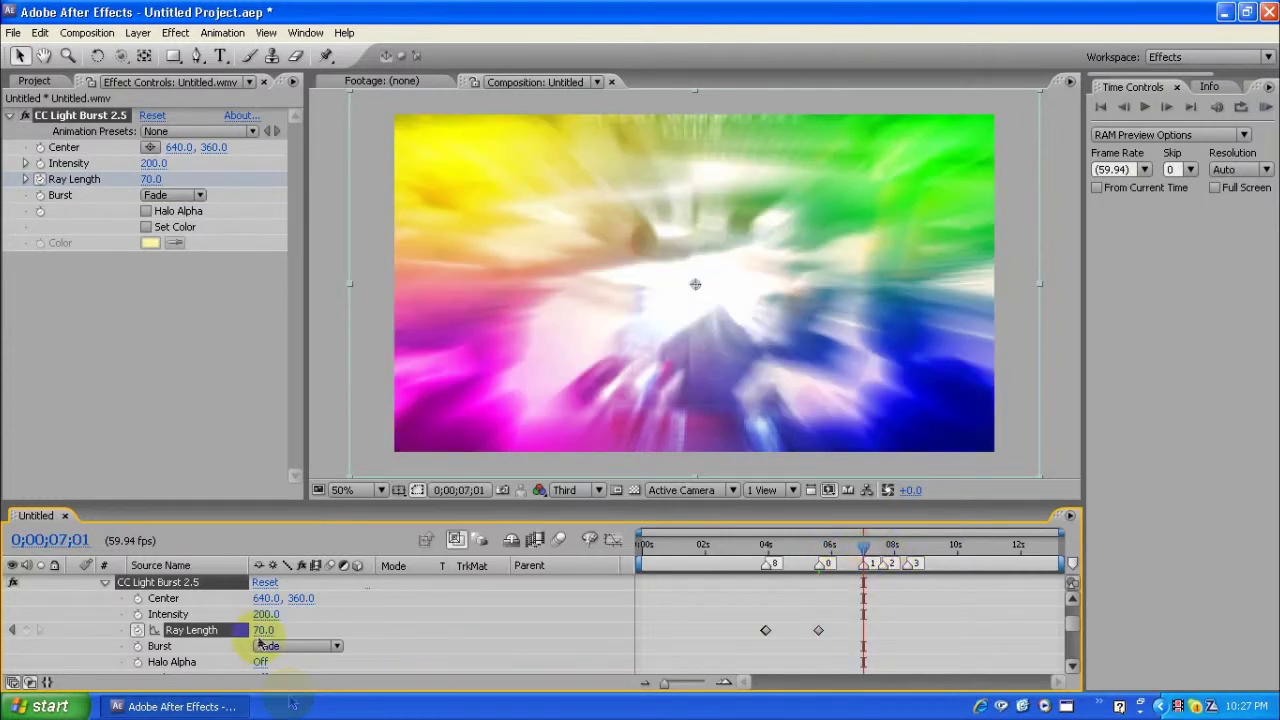
pyautogui.click(1124, 106)
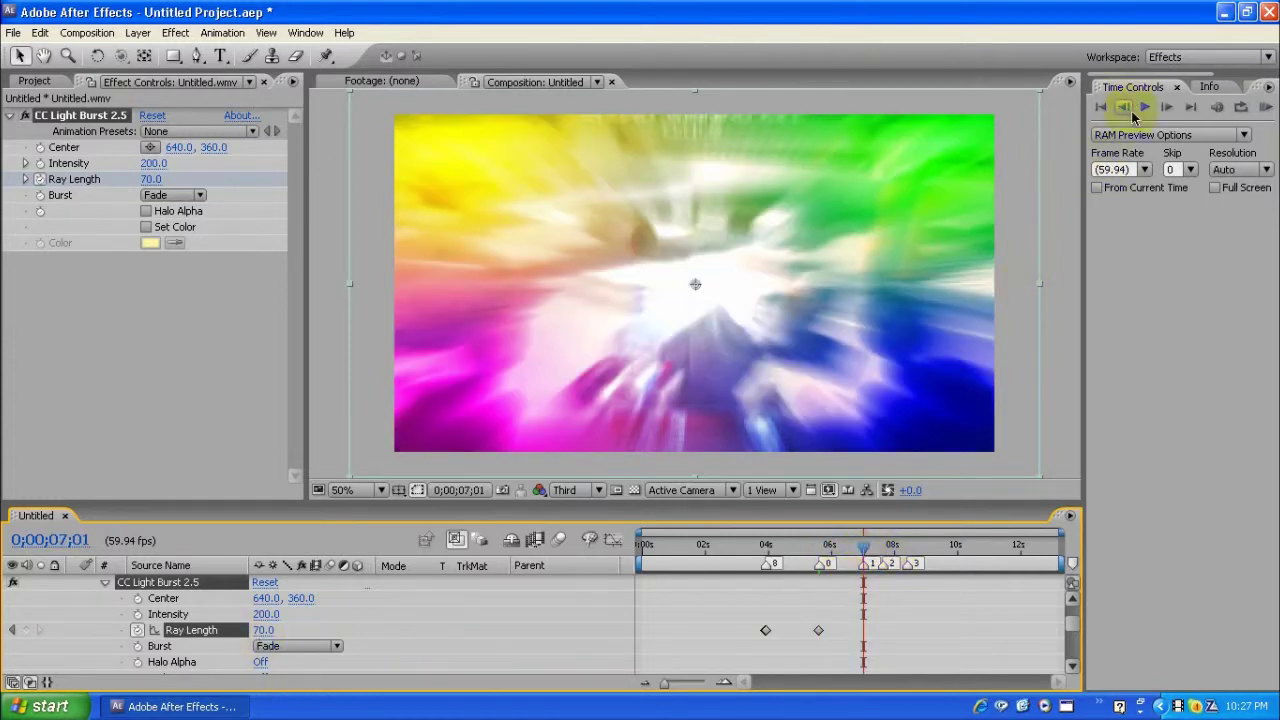
pyautogui.click(262, 630)
pyautogui.write('0')
pyautogui.press('Return')
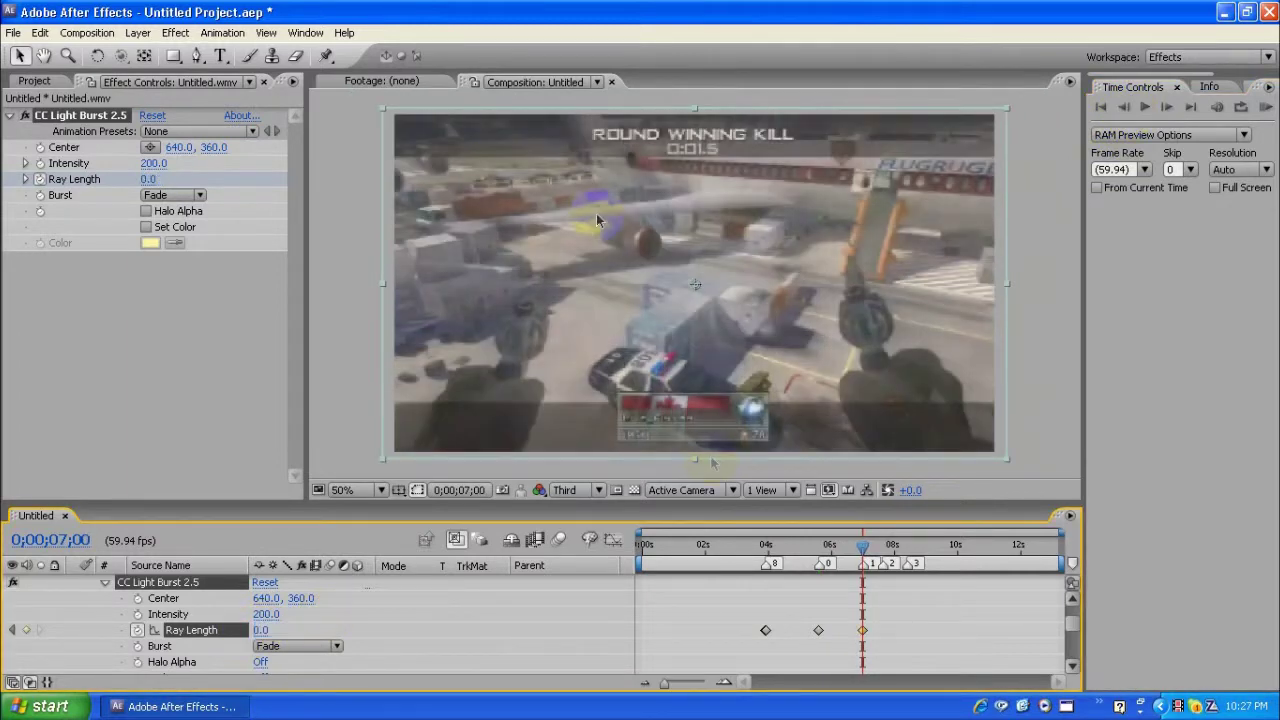
pyautogui.click(1178, 108)
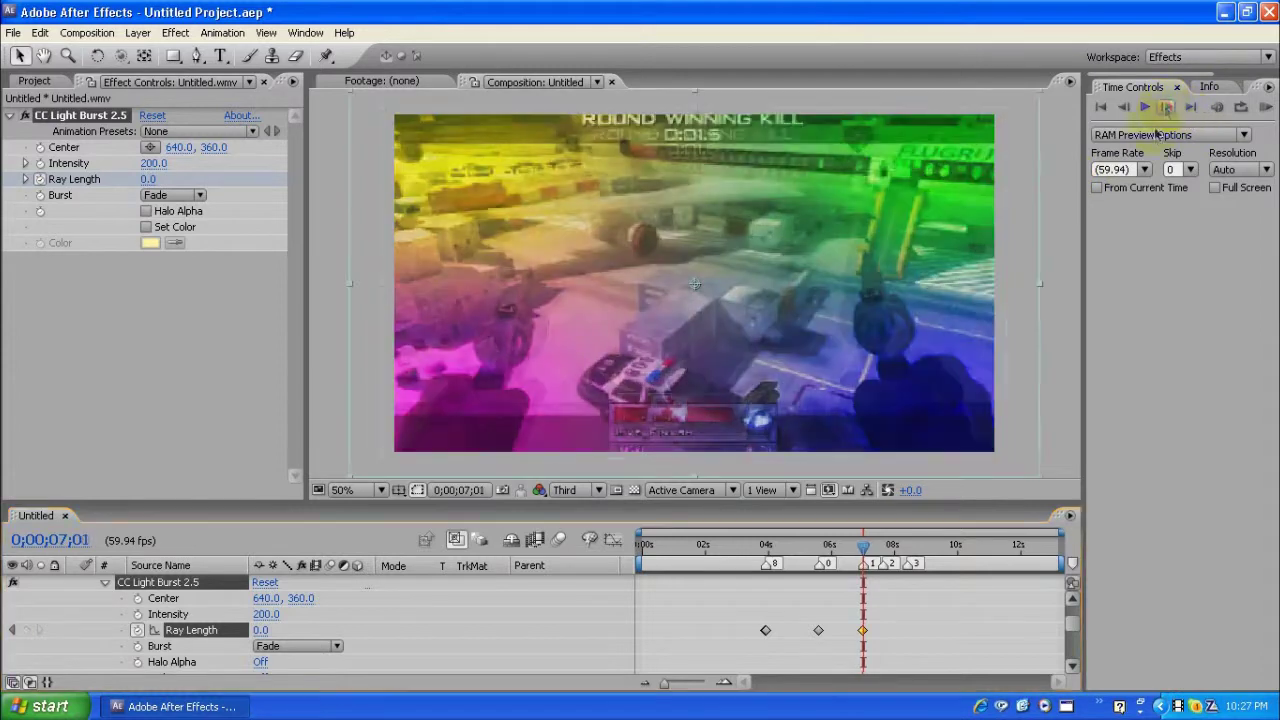
pyautogui.click(263, 631)
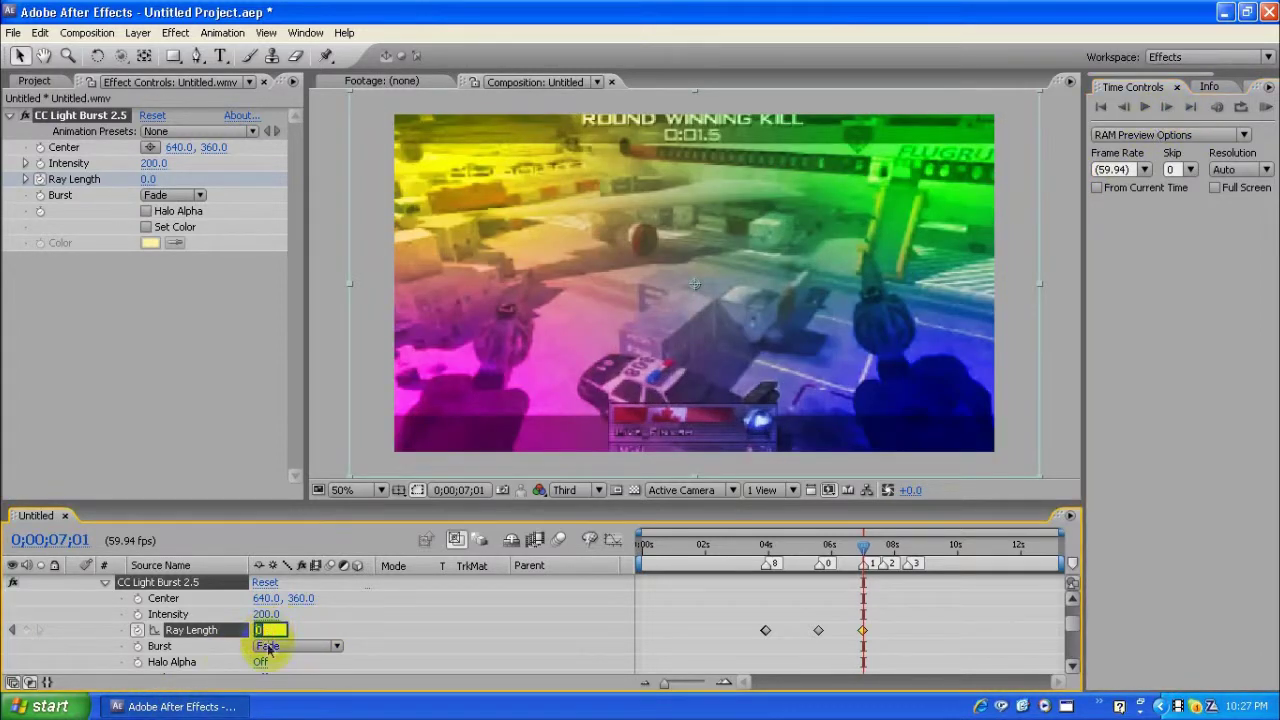
pyautogui.write('70.')
pyautogui.press('Return')
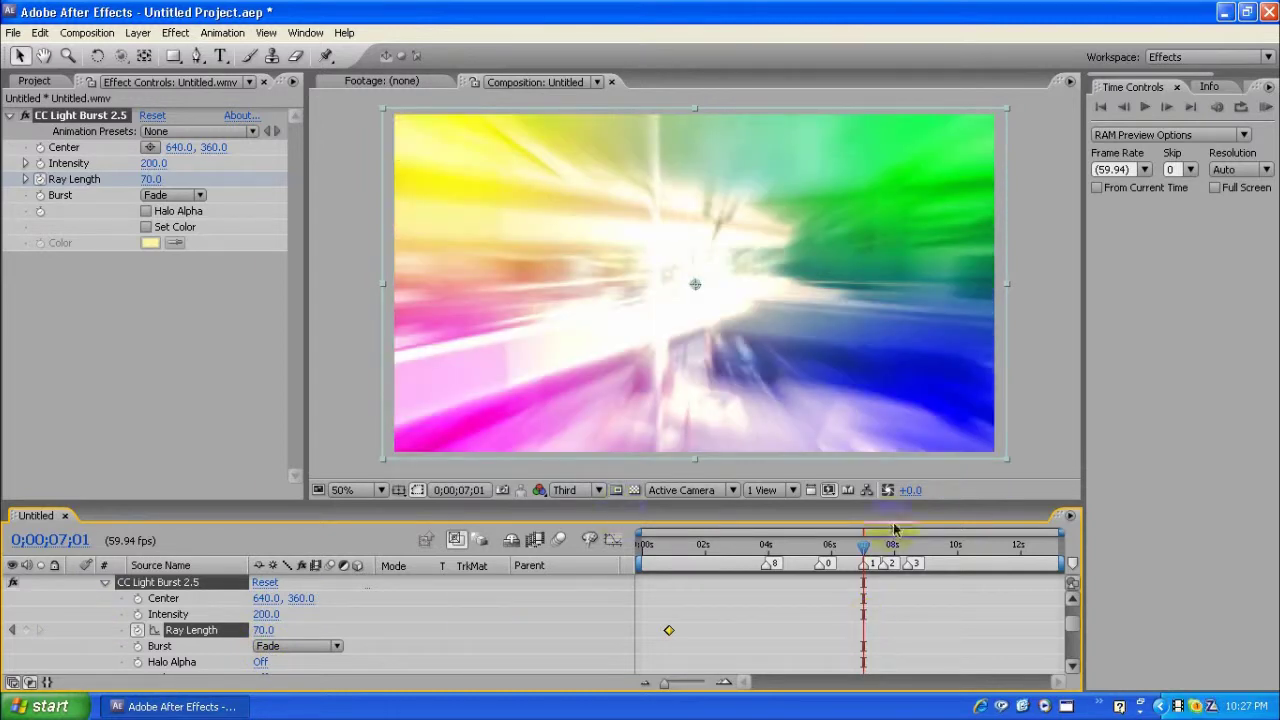
pyautogui.click(886, 552)
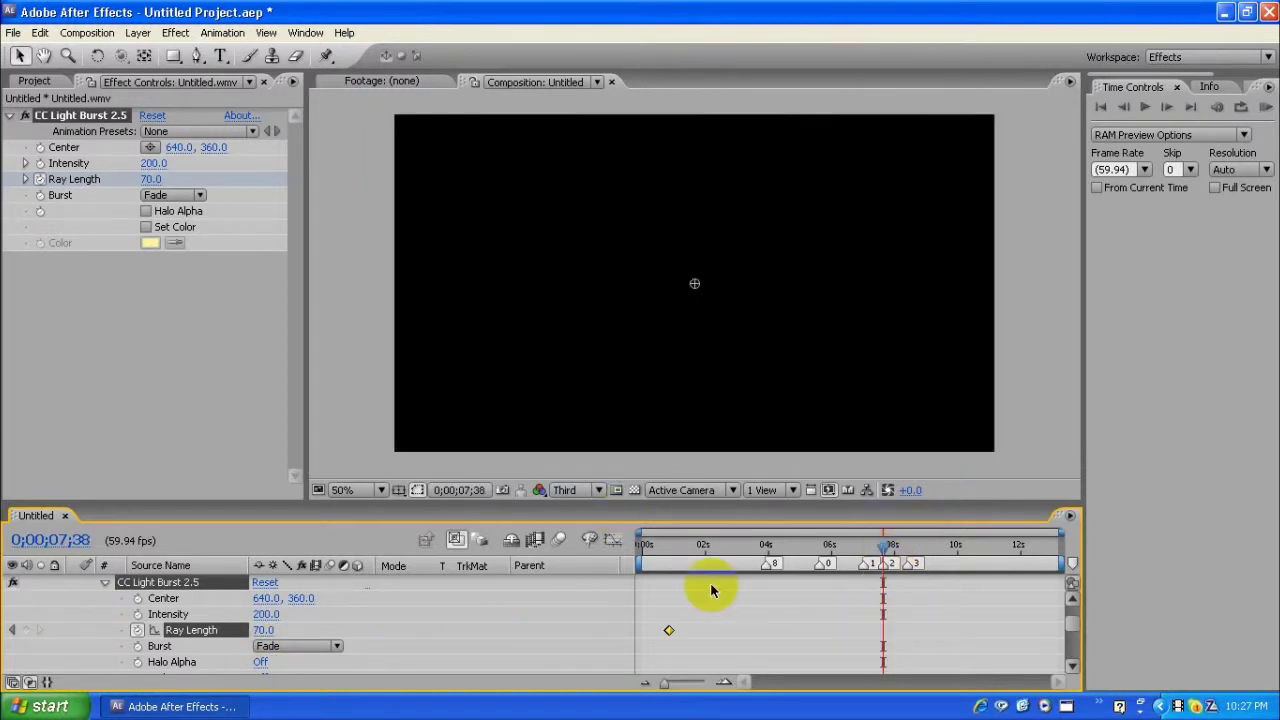
pyautogui.click(246, 634)
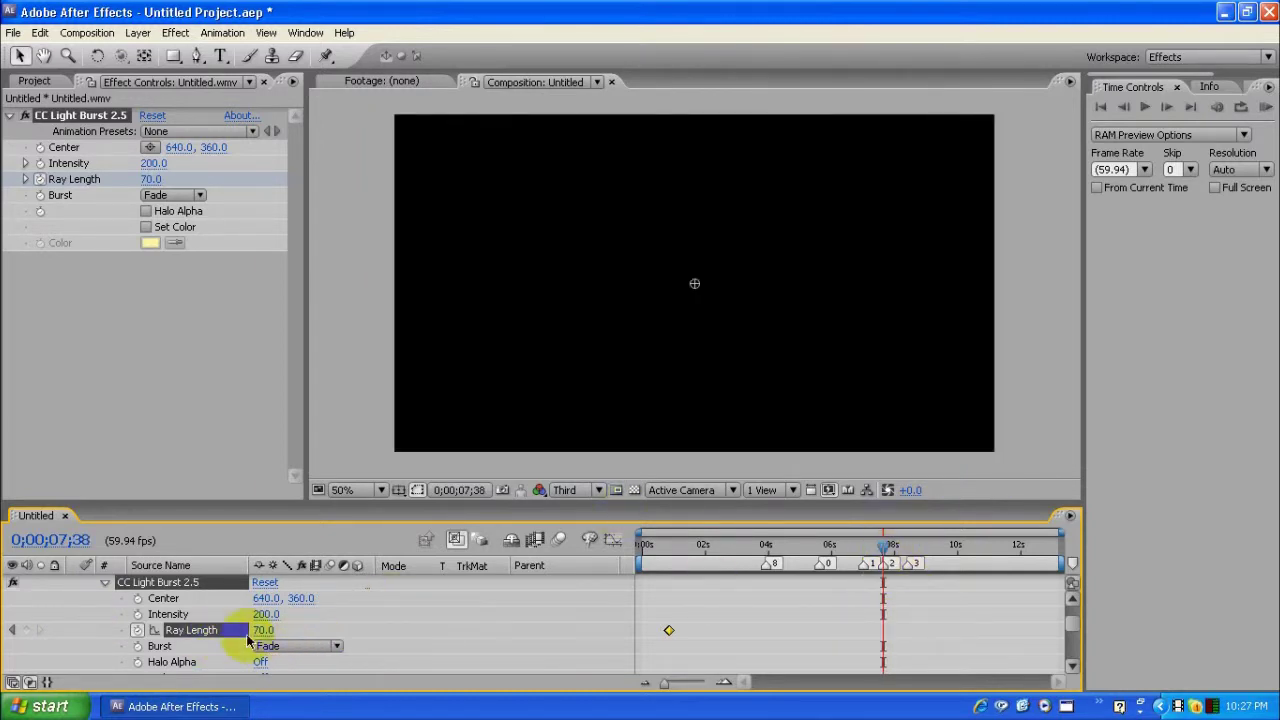